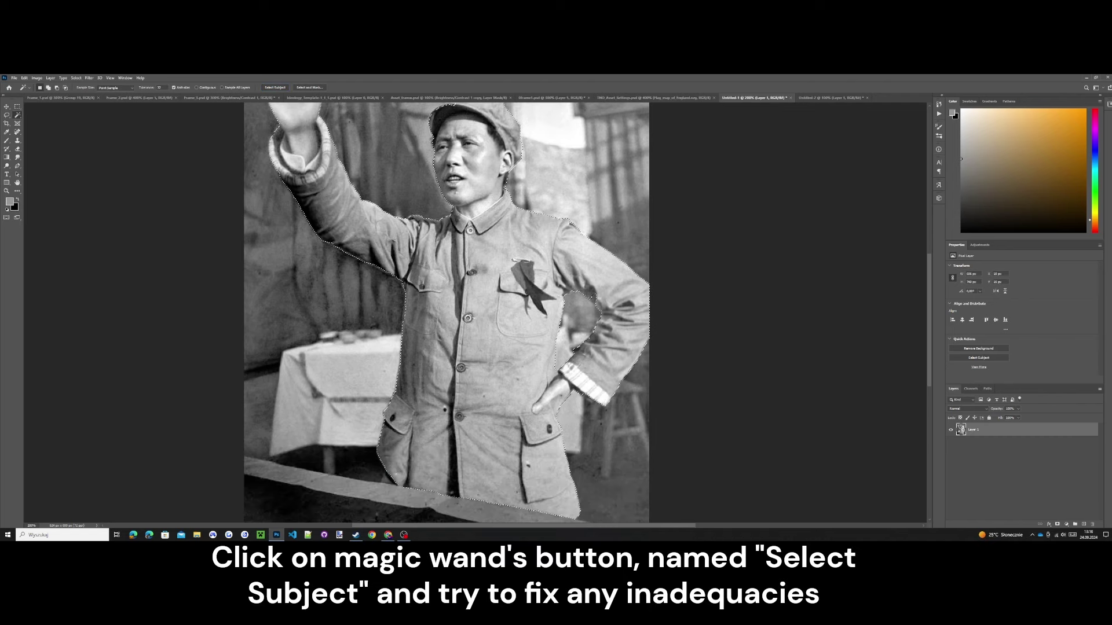
- Refine the subject selection around the gap between the man's bent arm and torso with the Lasso tool
scroll(474, 312, "down", 1)
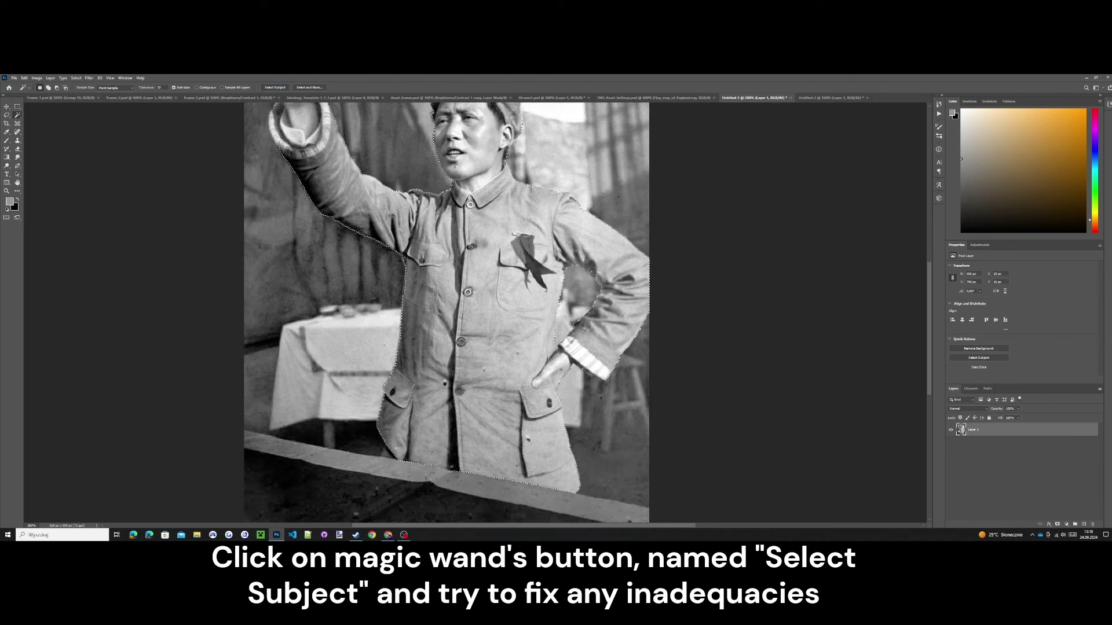
key("l")
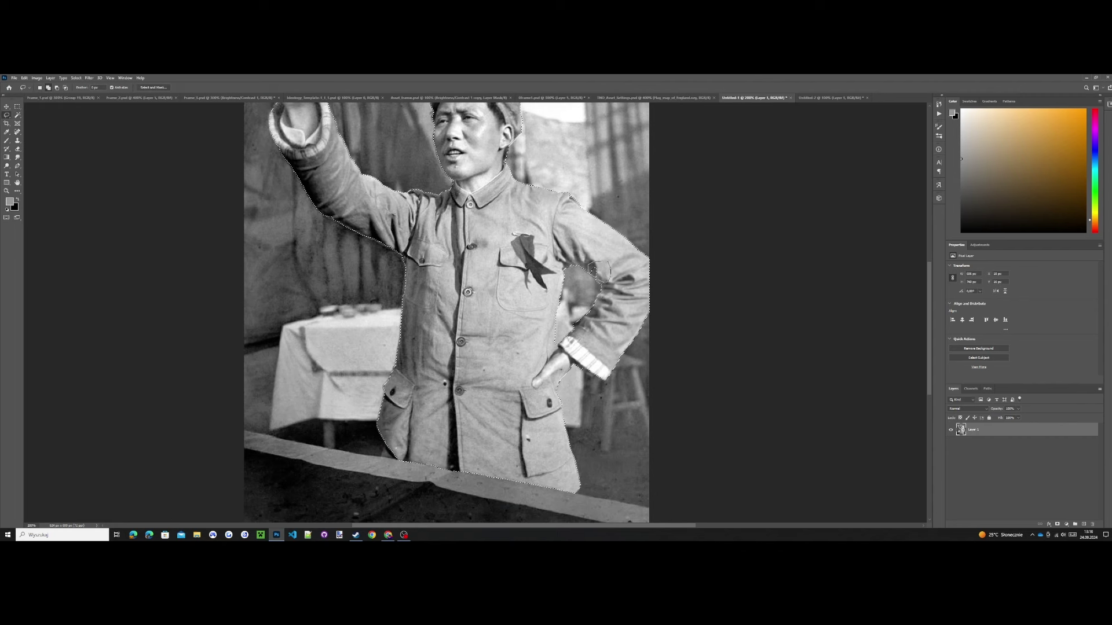
left_click_drag(591, 272, 589, 267)
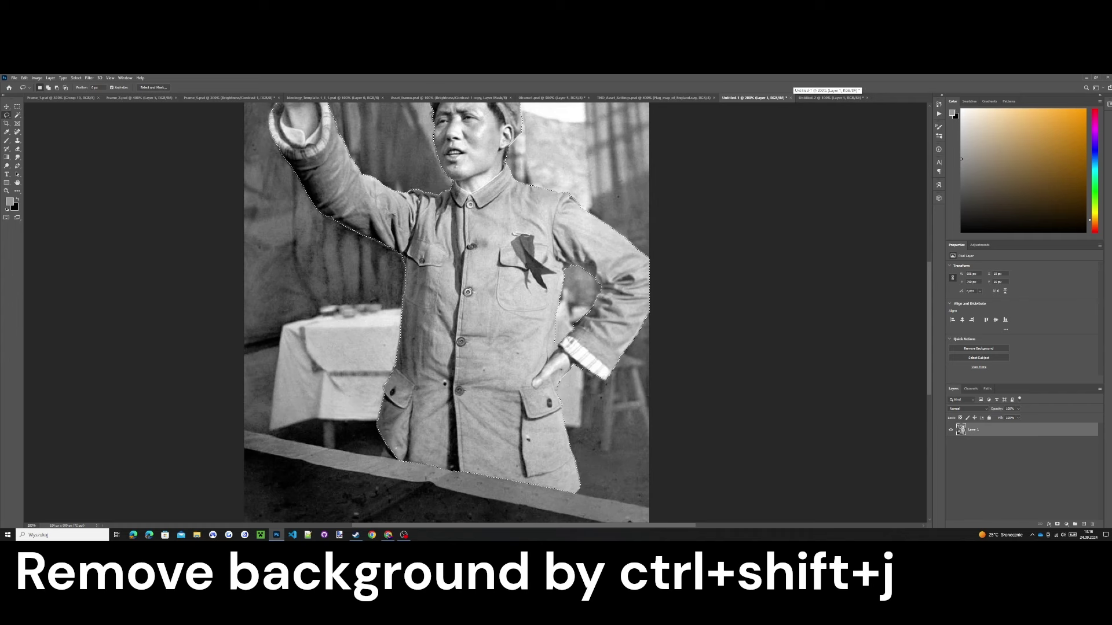
- Cut the selected man onto his own layer and delete the remaining background layer
key("ctrl+shift+j")
left_click(985, 443)
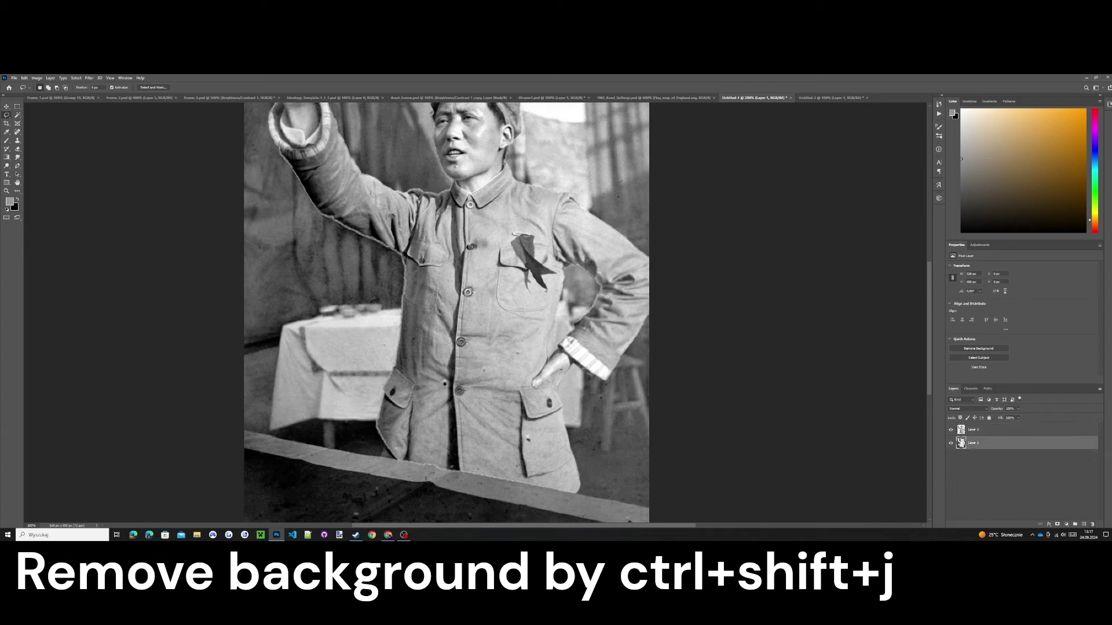
key("Delete")
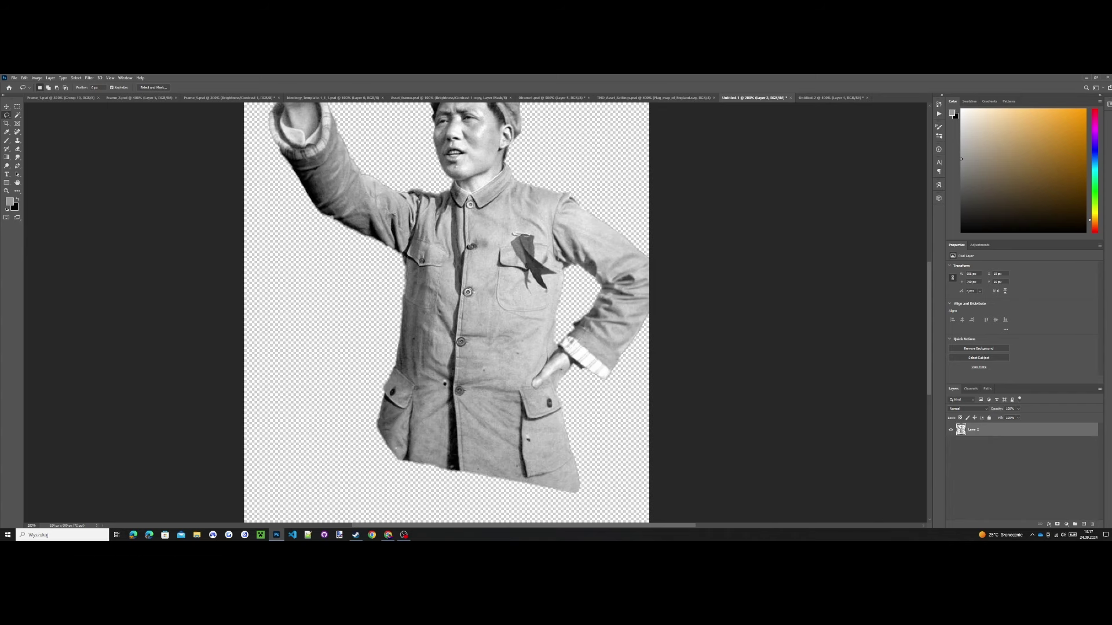
- Reposition the cut-out man with Free Transform so the whole figure sits roughly centred within the canvas
key("ctrl+t")
left_click_drag(567, 323, 550, 323)
key("Return")
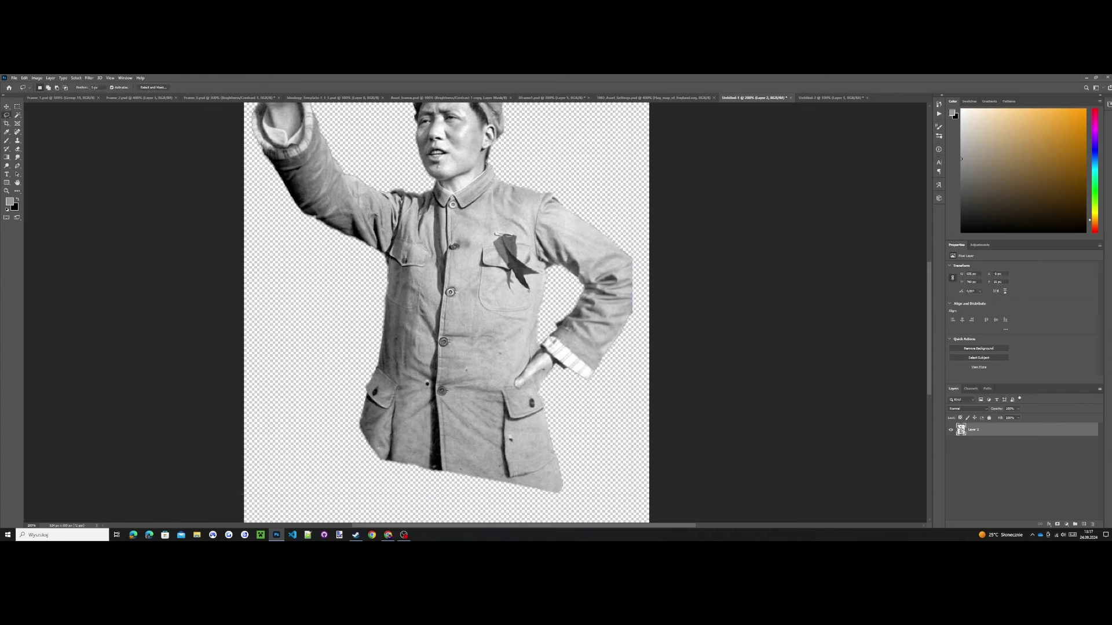
key("z")
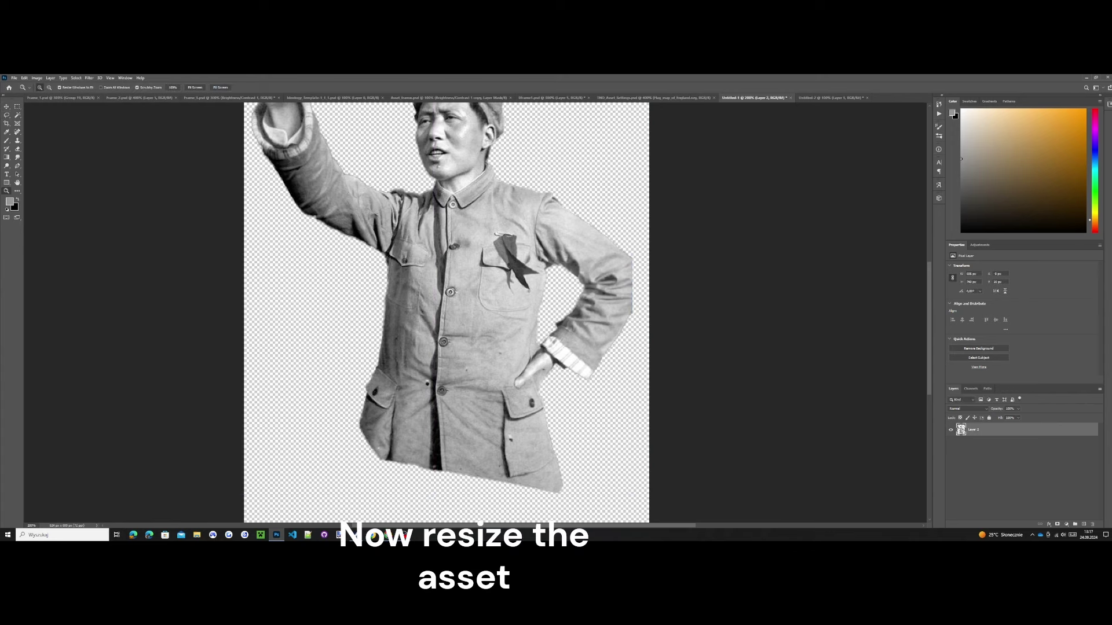
right_click(370, 219)
left_click(382, 227)
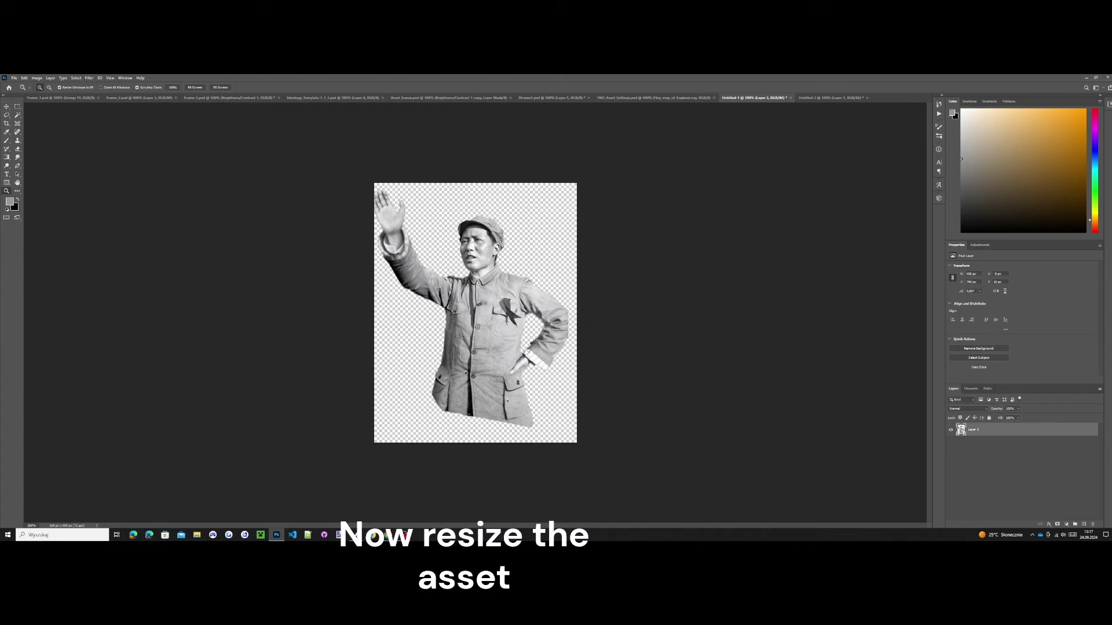
key("ctrl+t")
mouse_move(457, 301)
left_mouse_down()
mouse_move(463, 316)
mouse_move(470, 291)
left_mouse_up()
key("Return")
key("z")
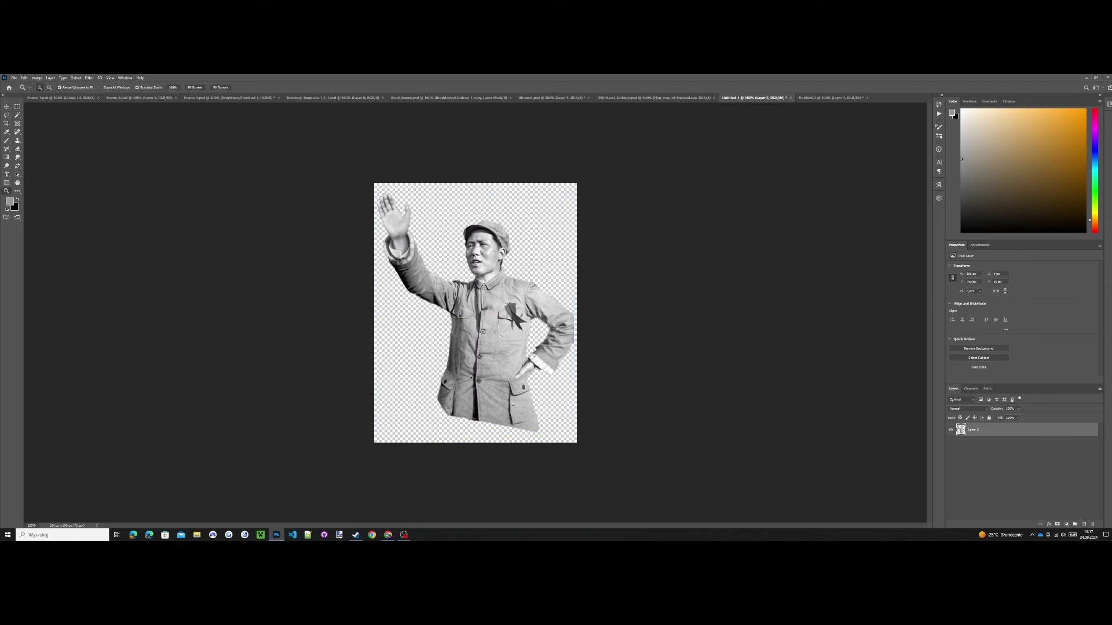
- Resize the image to a width of 100 pixels
left_click(37, 77)
left_click(52, 125)
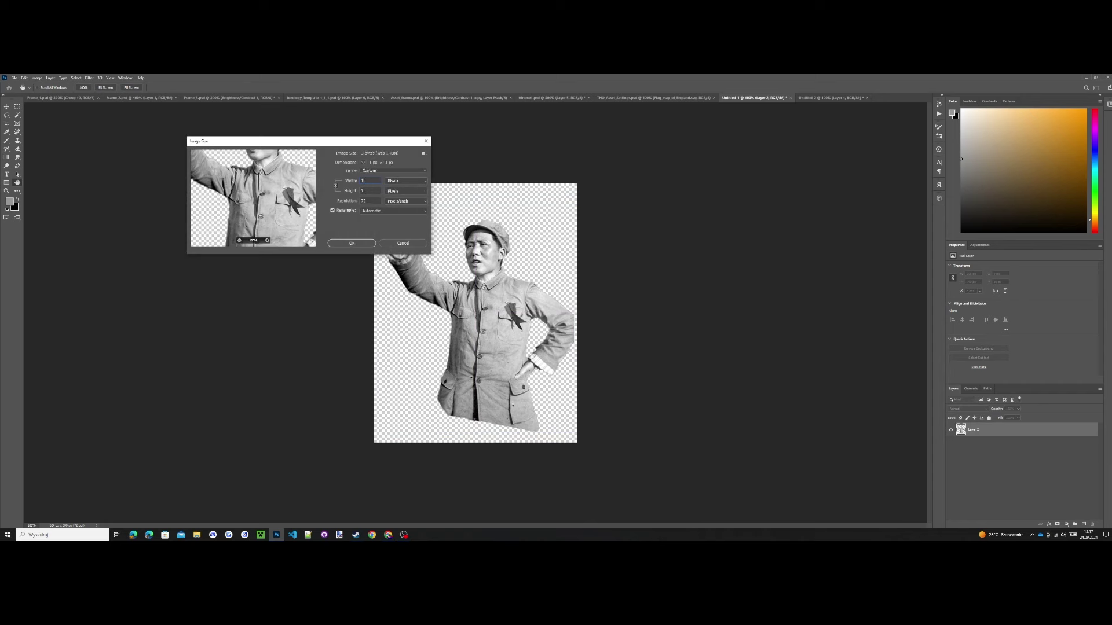
type("100")
key("Return")
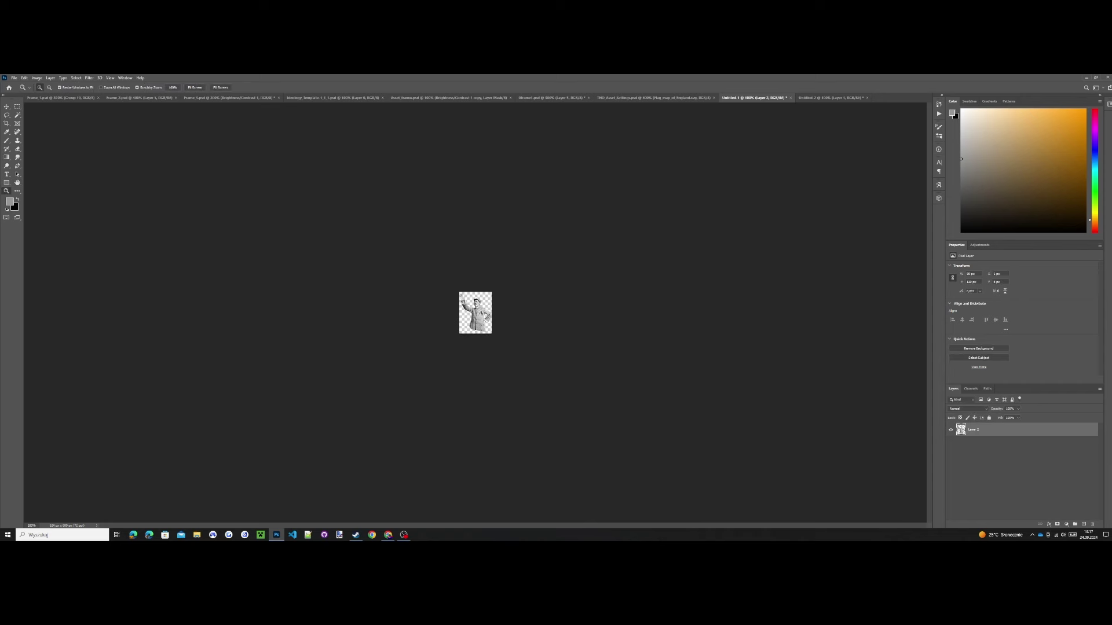
key("ctrl+plus")
key("ctrl+plus")
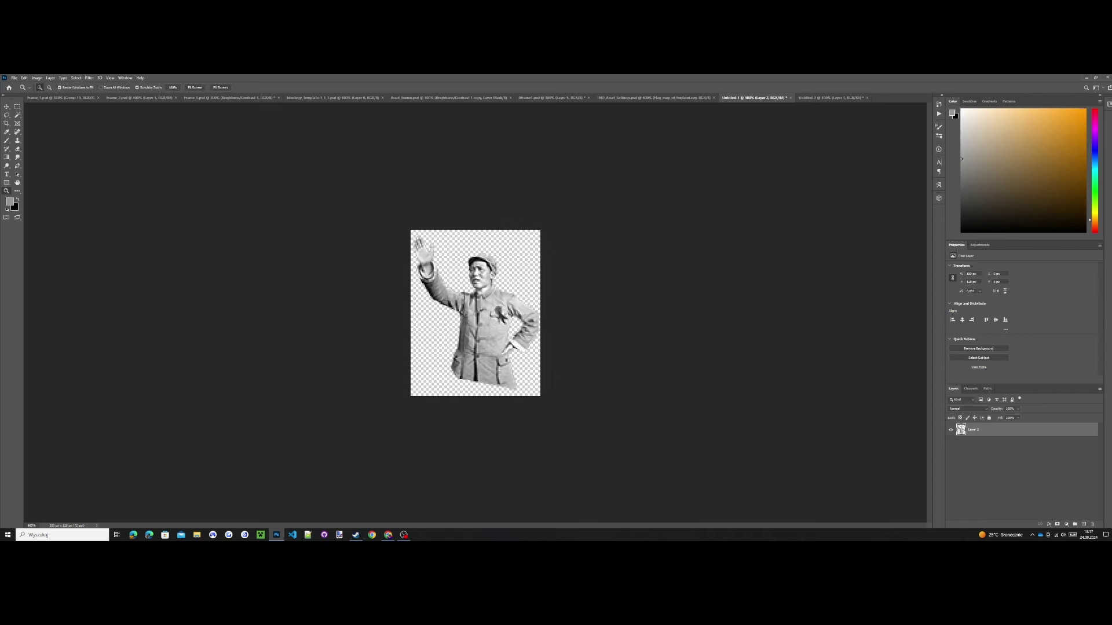
- Paste the resized man into the round laurel frame document and shift him left so the raised arm extends beyond the frame
left_click(830, 98)
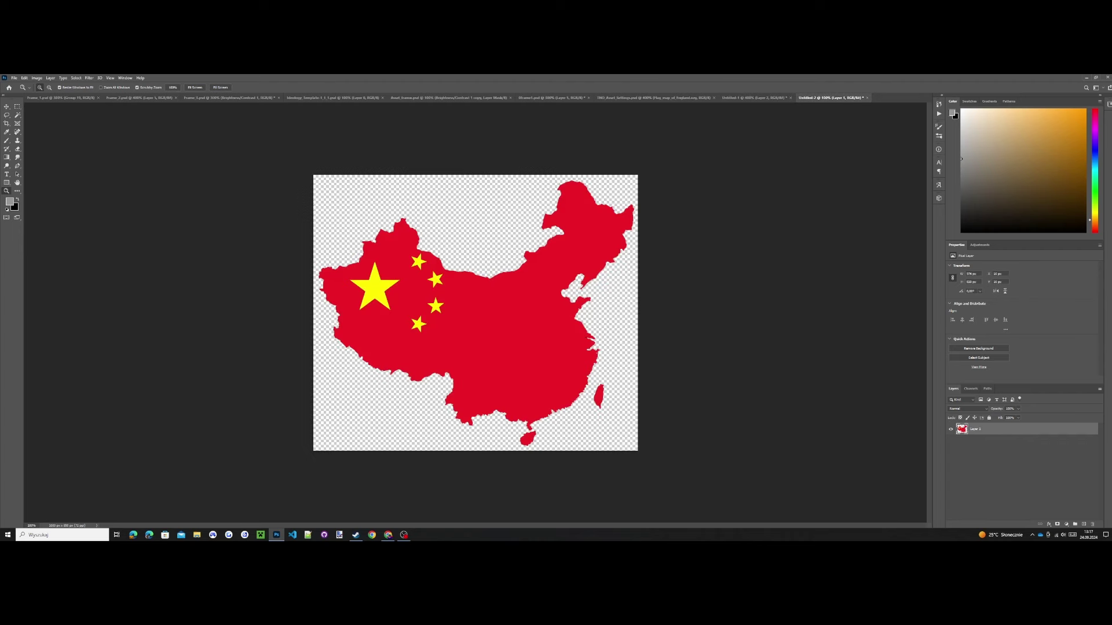
left_click(653, 98)
left_click(551, 97)
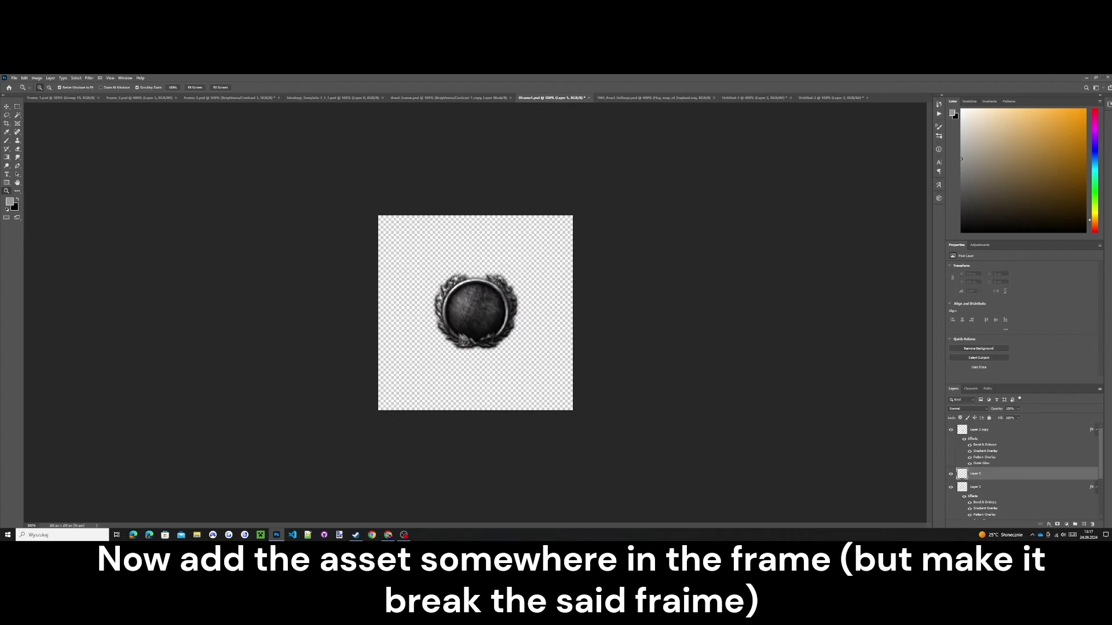
key("ctrl+v")
key("ctrl+t")
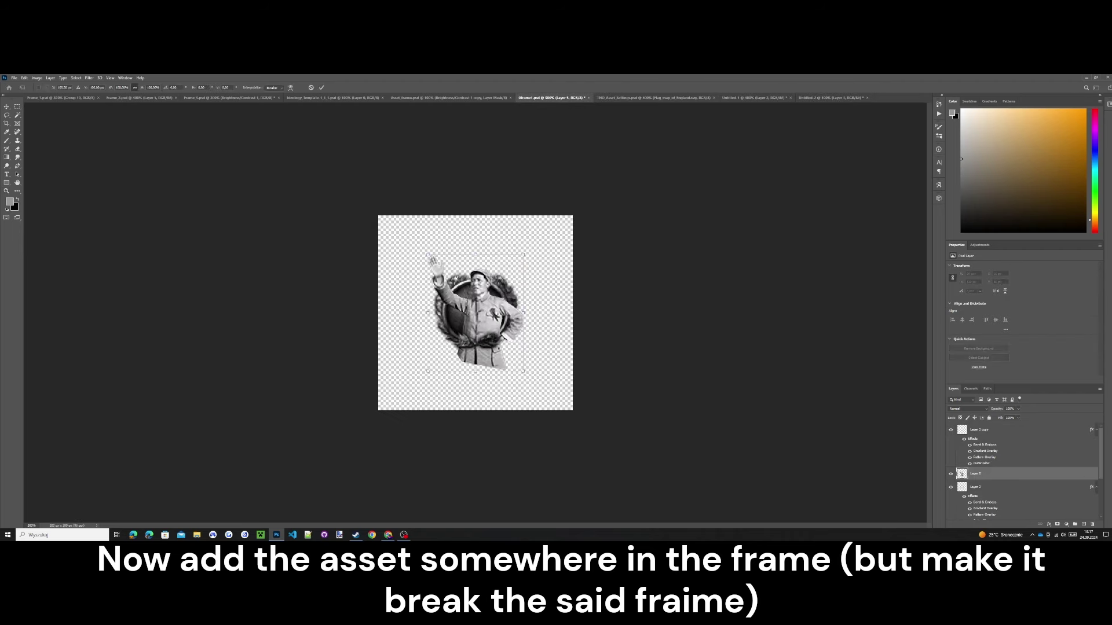
mouse_move(507, 350)
left_mouse_down()
mouse_move(496, 338)
mouse_move(493, 355)
left_mouse_up()
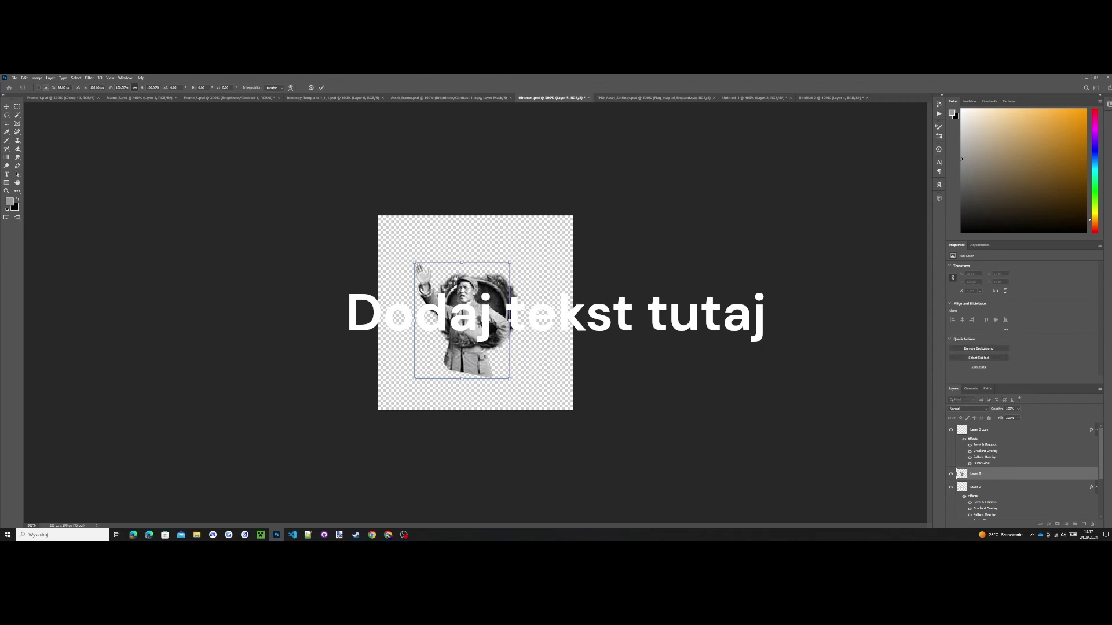
key("Return")
- Erase the man's lower body where it hangs below the round laurel frame
key("e")
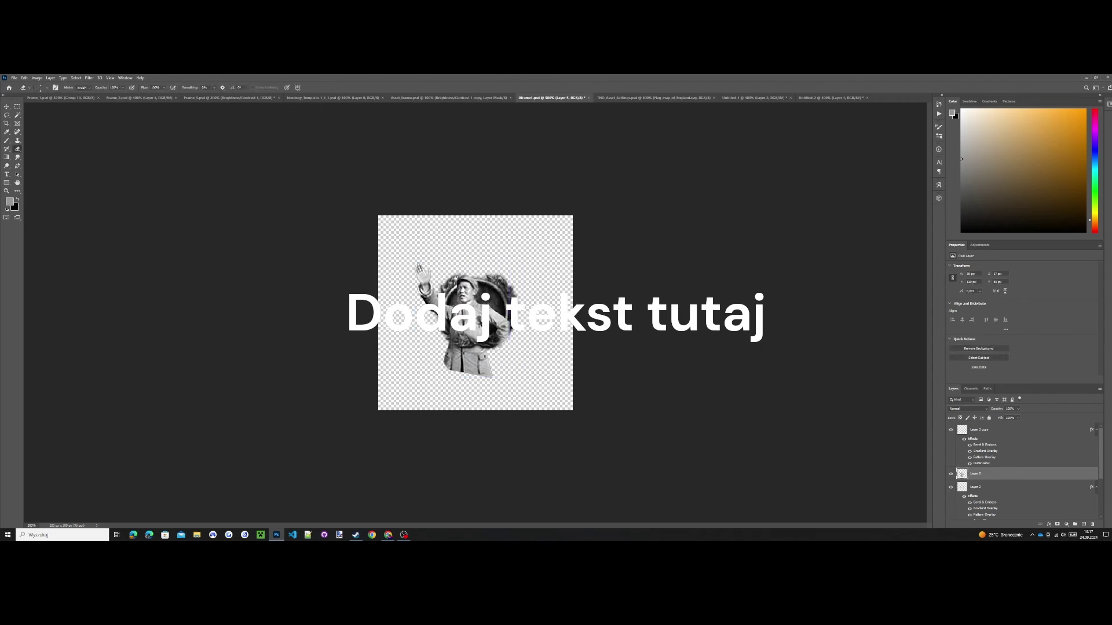
left_click(47, 88)
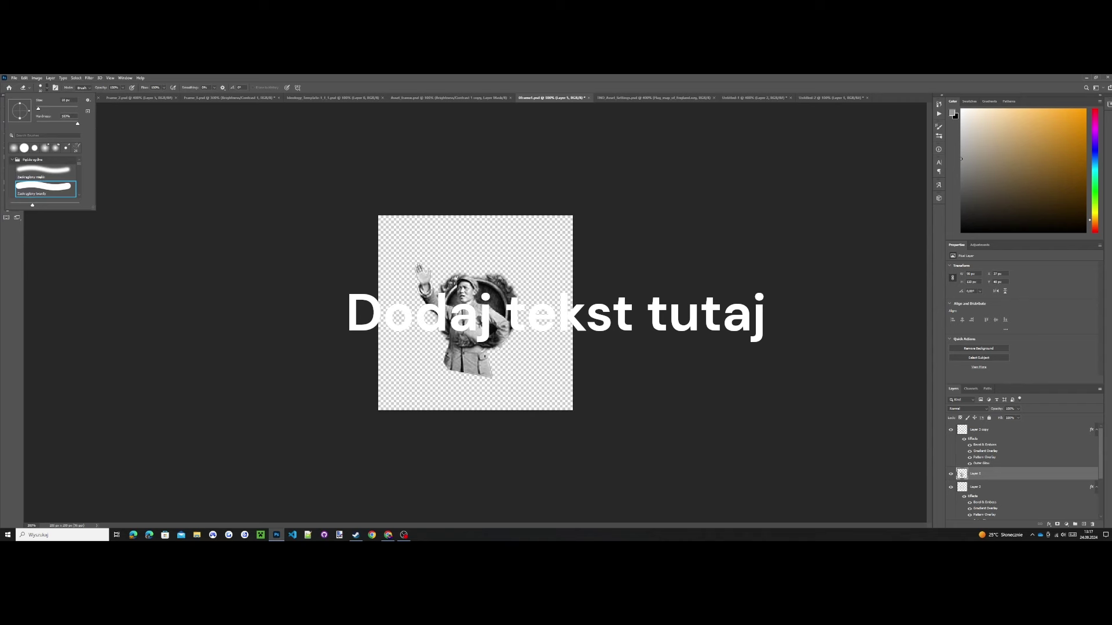
left_click(66, 100)
mouse_move(450, 346)
left_mouse_down()
mouse_move(497, 348)
mouse_move(452, 364)
mouse_move(489, 377)
left_mouse_up()
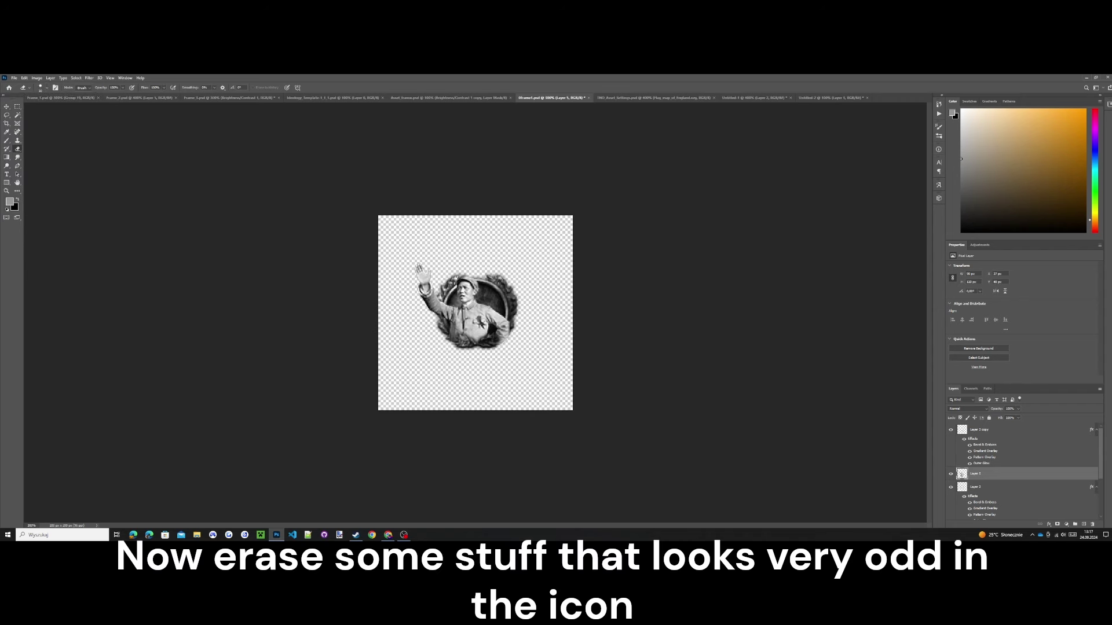
- Apply Shadows/Highlights to the man's layer, raising the highlights amount to tone down the bright areas
left_click(6, 191)
left_click(440, 313)
left_click(440, 312)
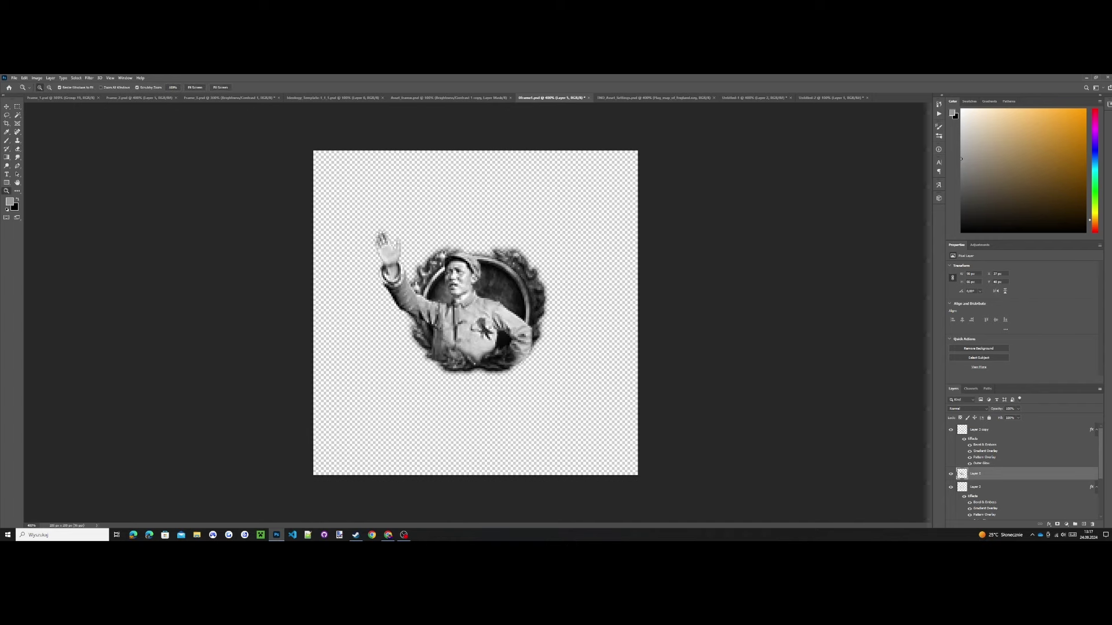
left_click(24, 78)
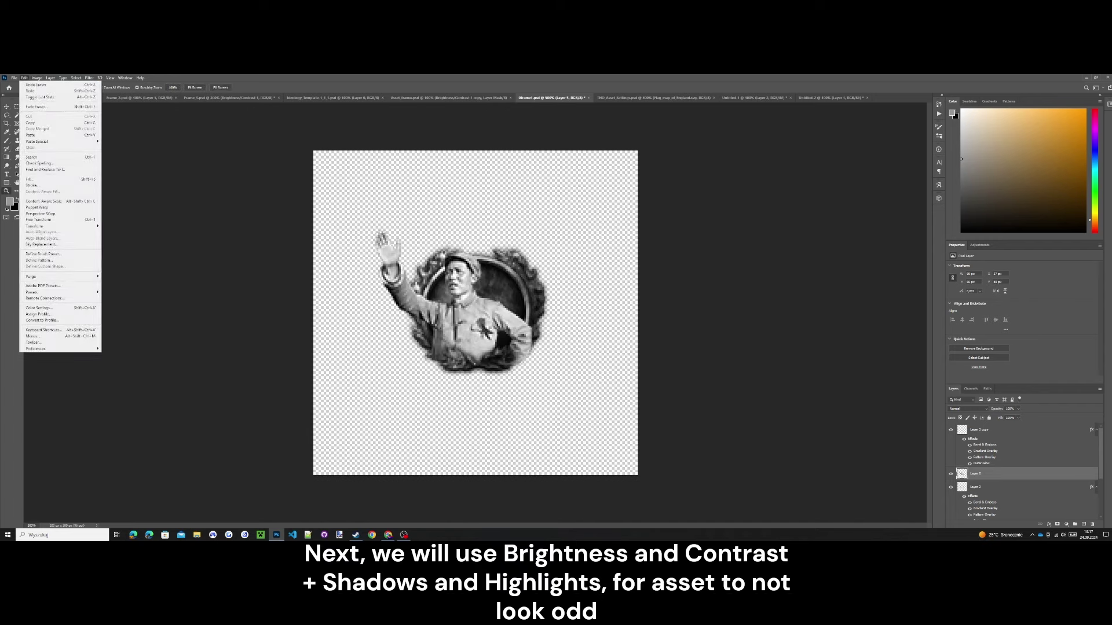
mouse_move(36, 78)
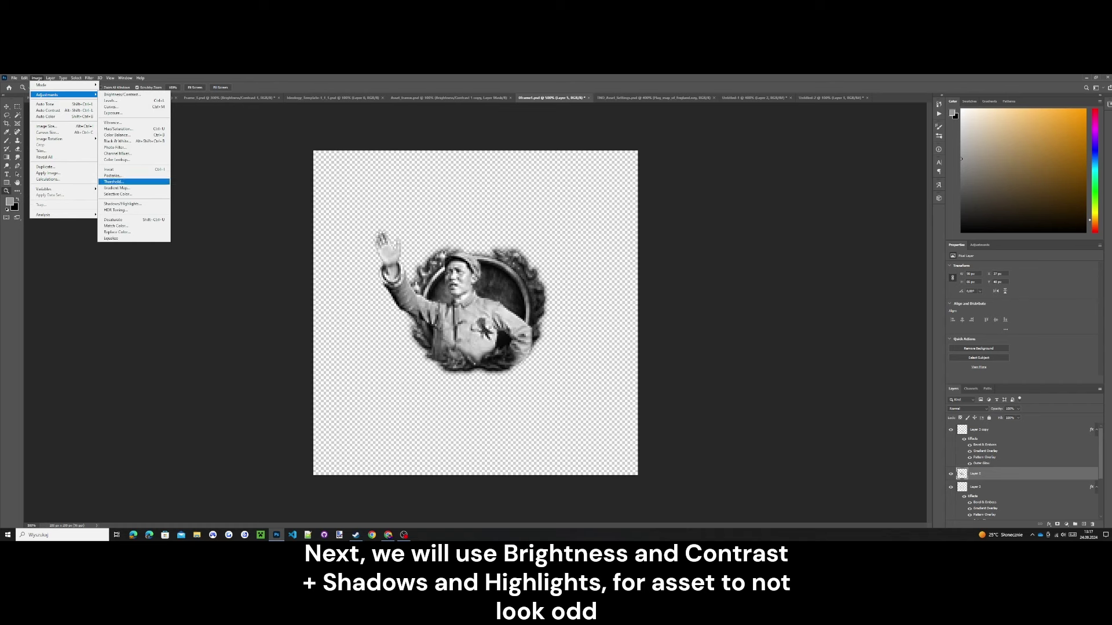
left_click(119, 204)
left_click_drag(517, 238, 529, 238)
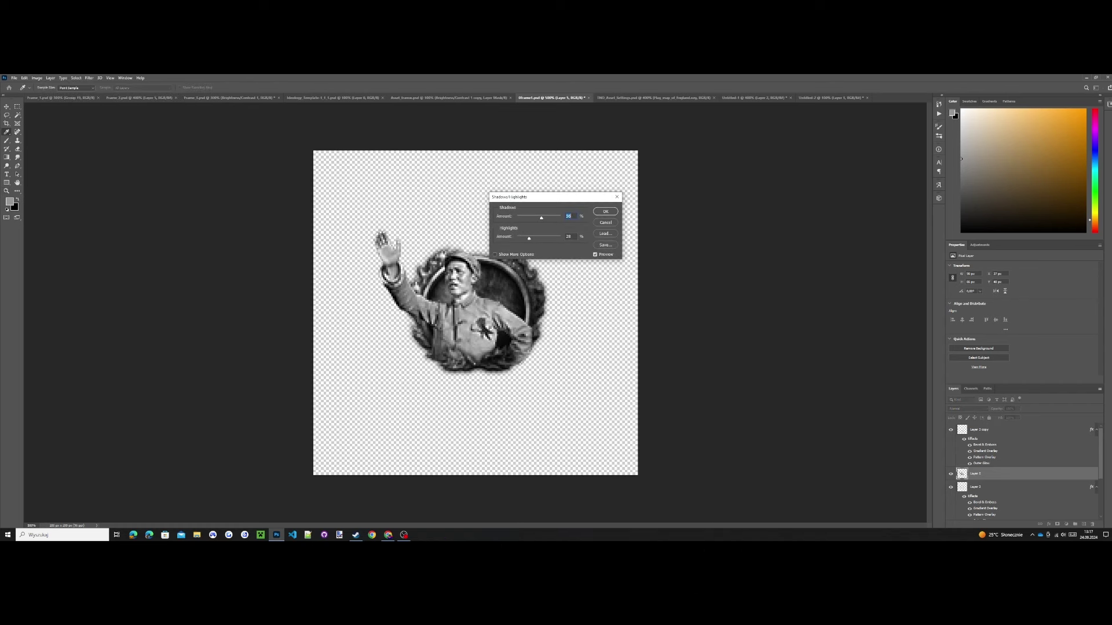
key("Return")
- Darken the man's layer with Brightness/Contrast, setting brightness to about -43 and contrast to 20
key("z")
left_click(37, 77)
mouse_move(50, 94)
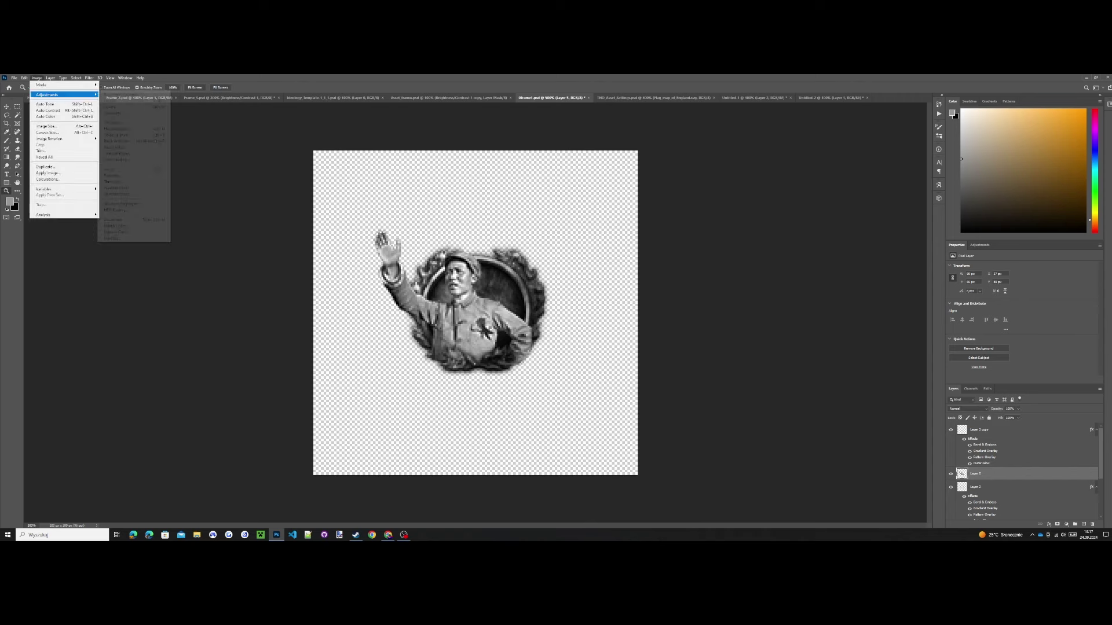
left_click(119, 93)
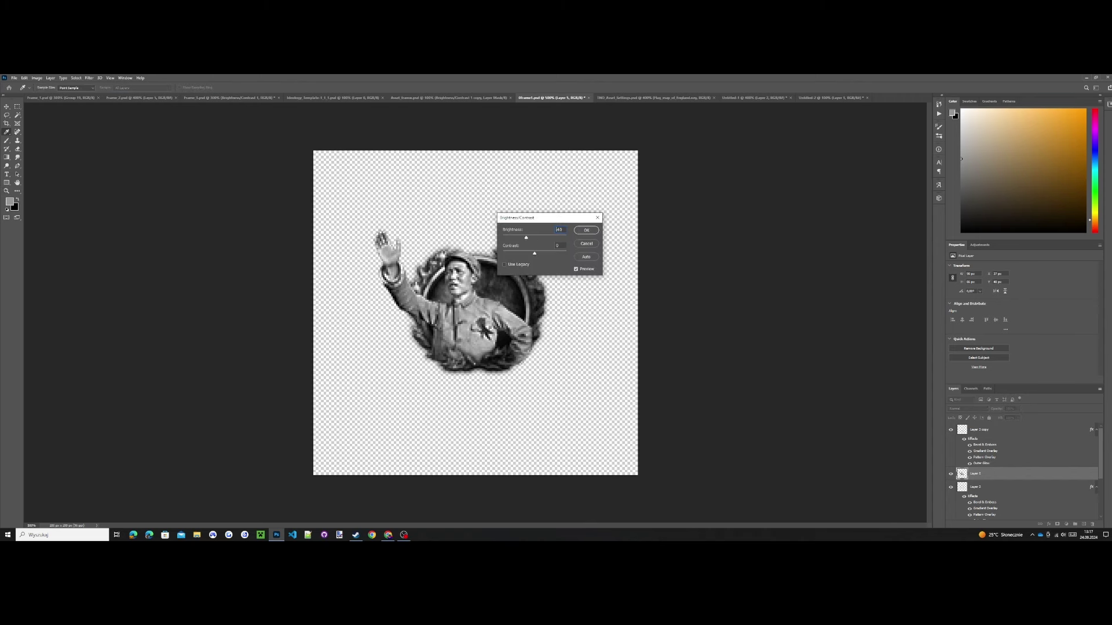
mouse_move(535, 237)
left_mouse_down()
mouse_move(552, 254)
mouse_move(541, 253)
left_mouse_up()
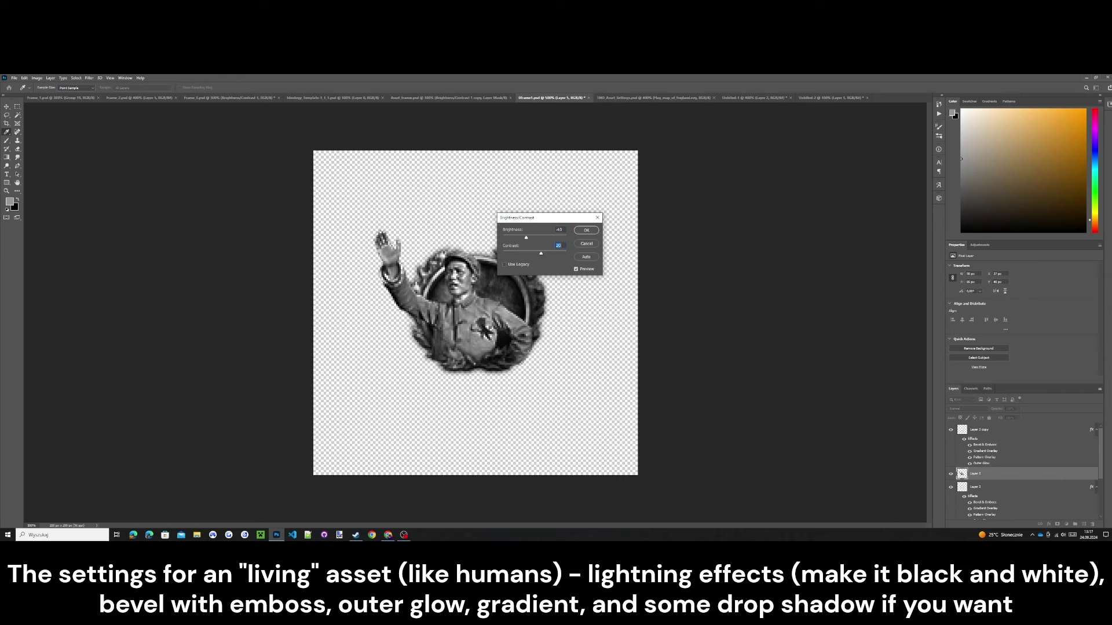
key("Return")
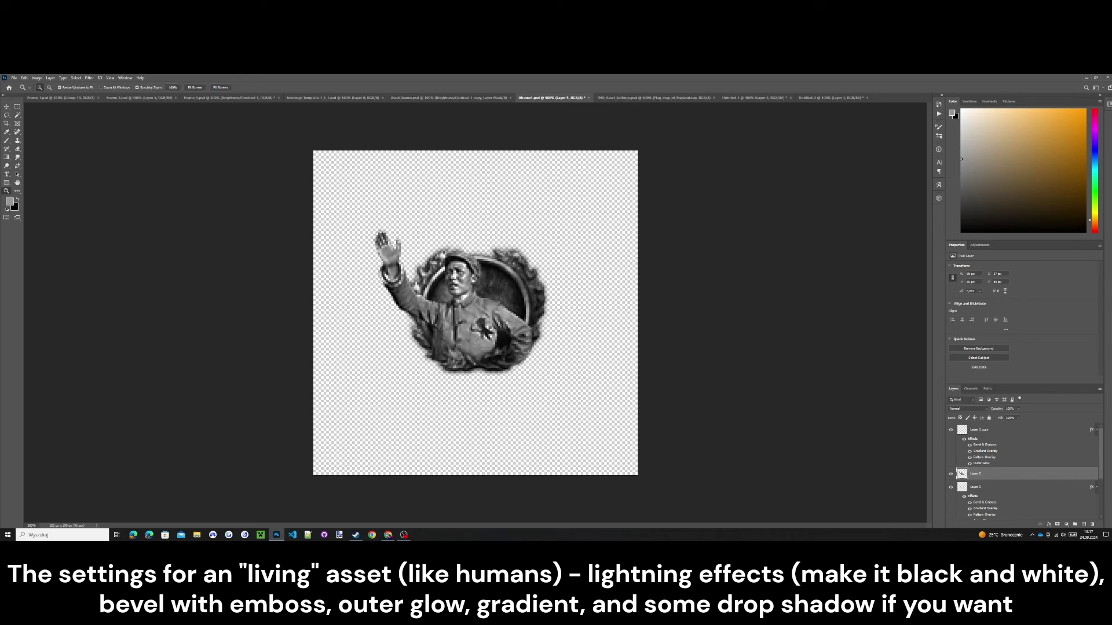
left_click(1048, 525)
left_click(1060, 517)
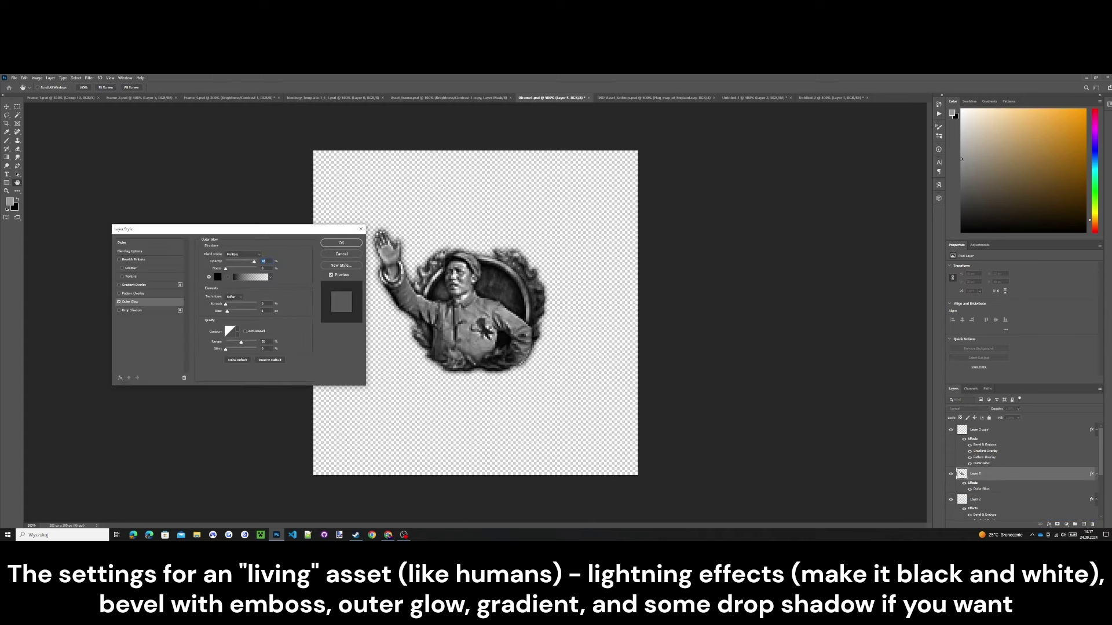
key("Escape")
- Apply Lighting Effects to the man's layer with a white spotlight, adjusting its position and spread around the raised hand and frame
left_click(89, 78)
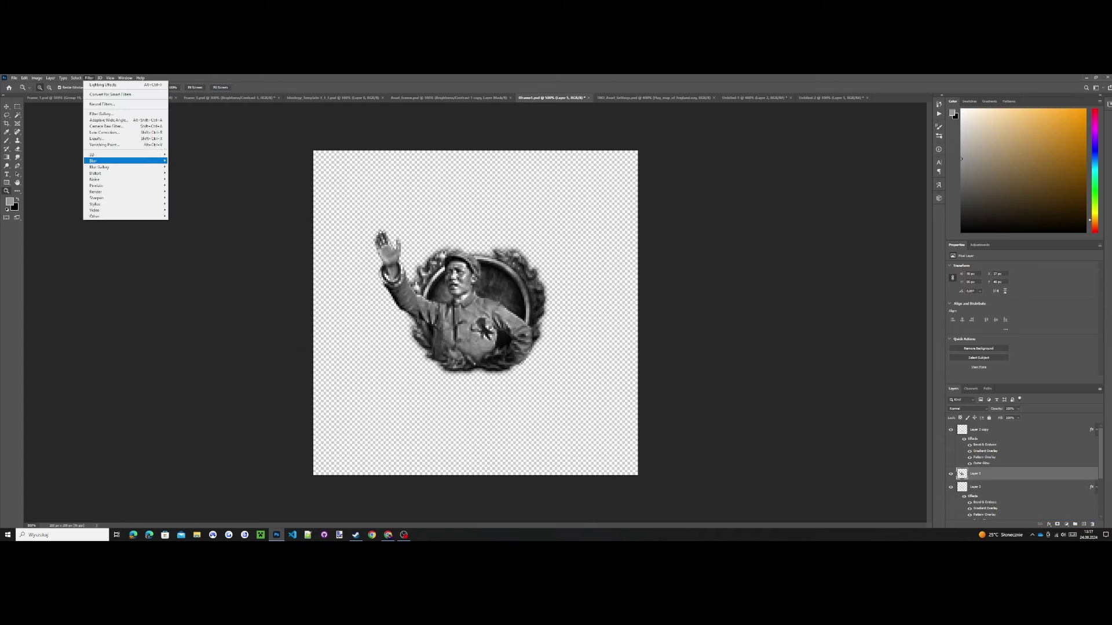
mouse_move(116, 192)
left_click(188, 238)
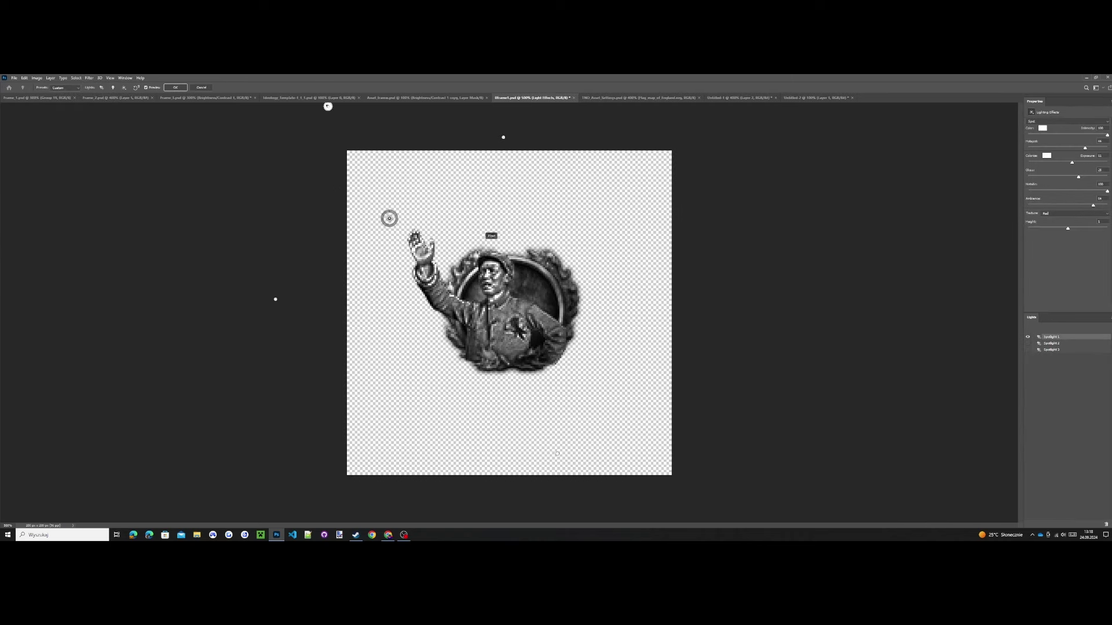
left_click_drag(482, 245, 471, 220)
left_click_drag(546, 426, 532, 403)
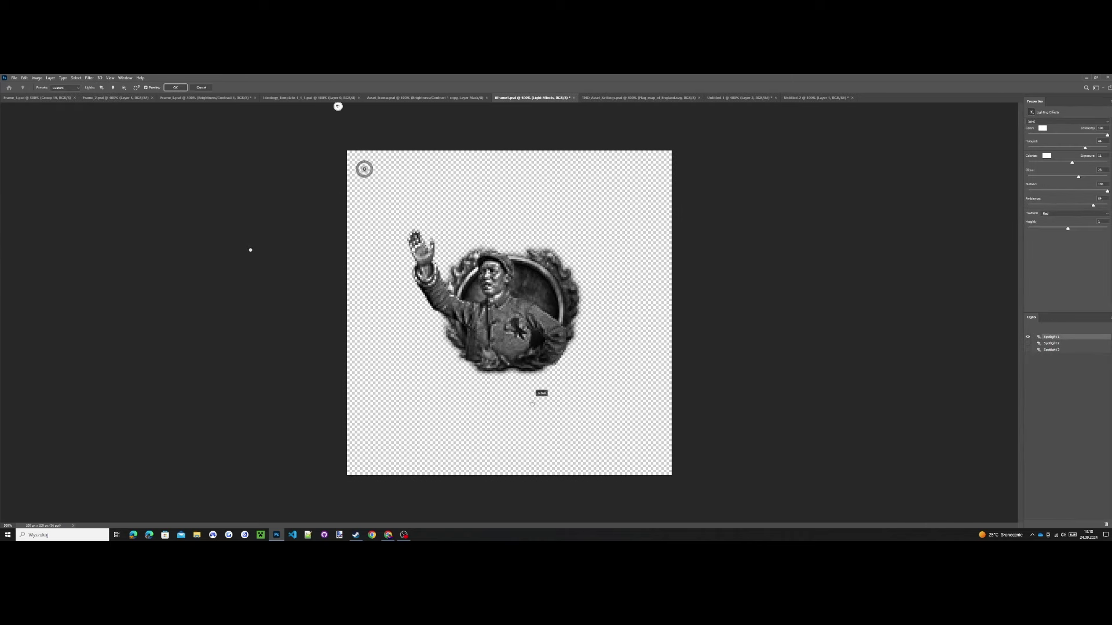
left_click_drag(364, 169, 344, 120)
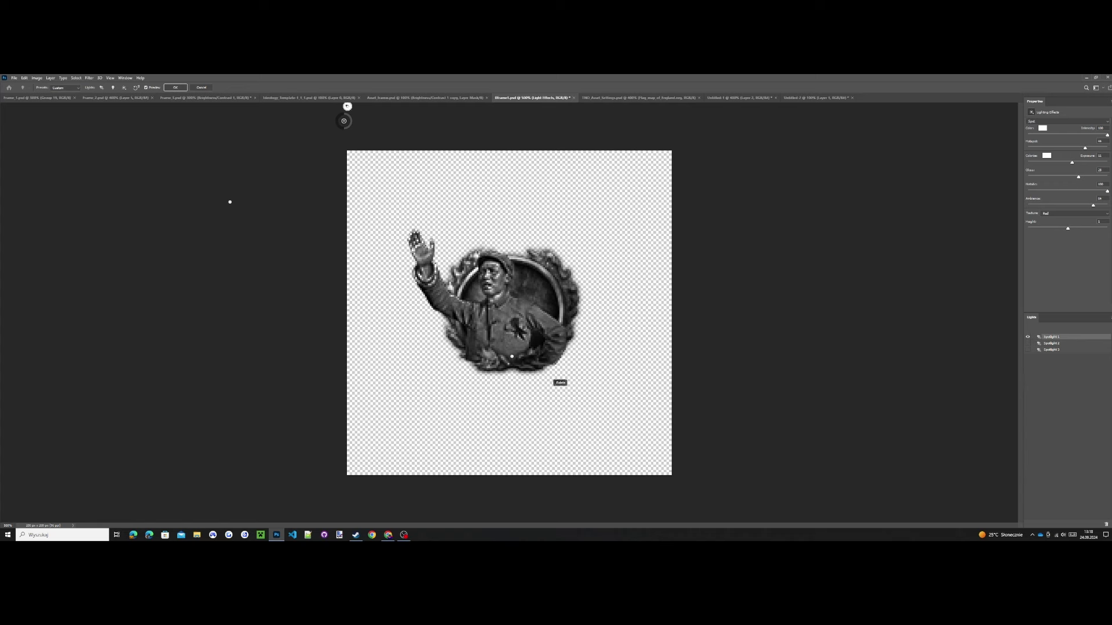
left_click_drag(512, 357, 438, 280)
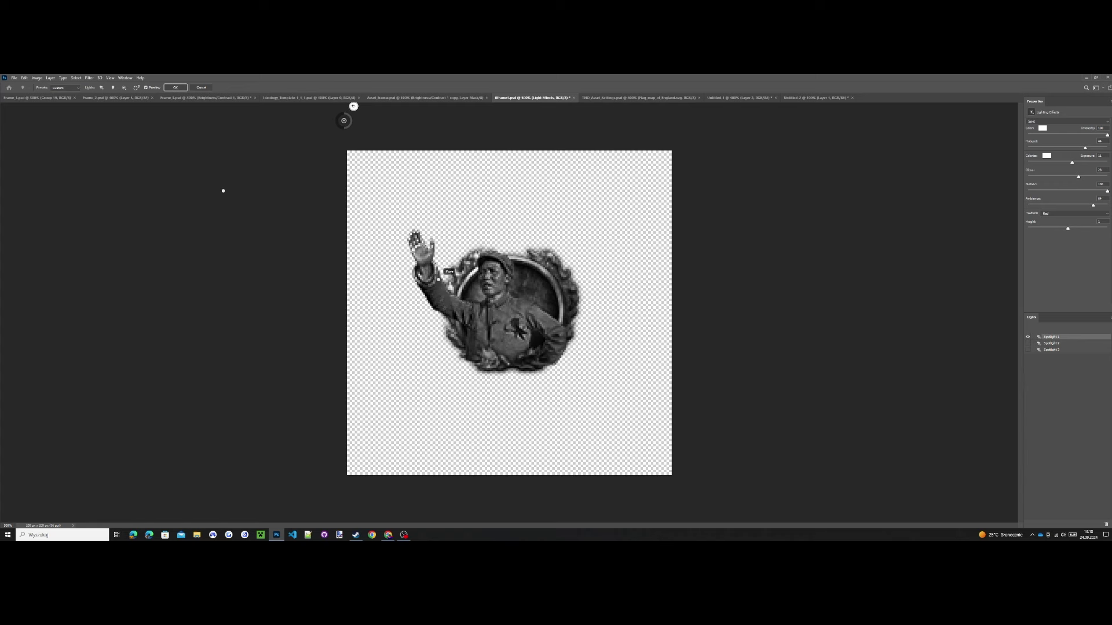
left_click_drag(344, 120, 413, 233)
left_click_drag(508, 391, 700, 408)
left_click_drag(489, 251, 467, 264)
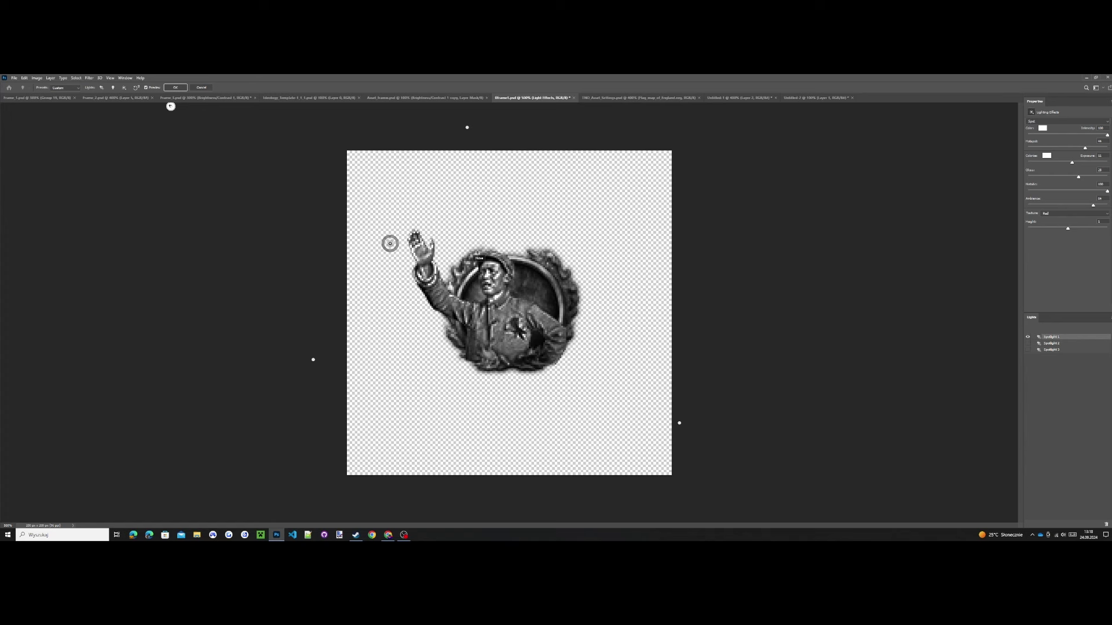
left_click(175, 87)
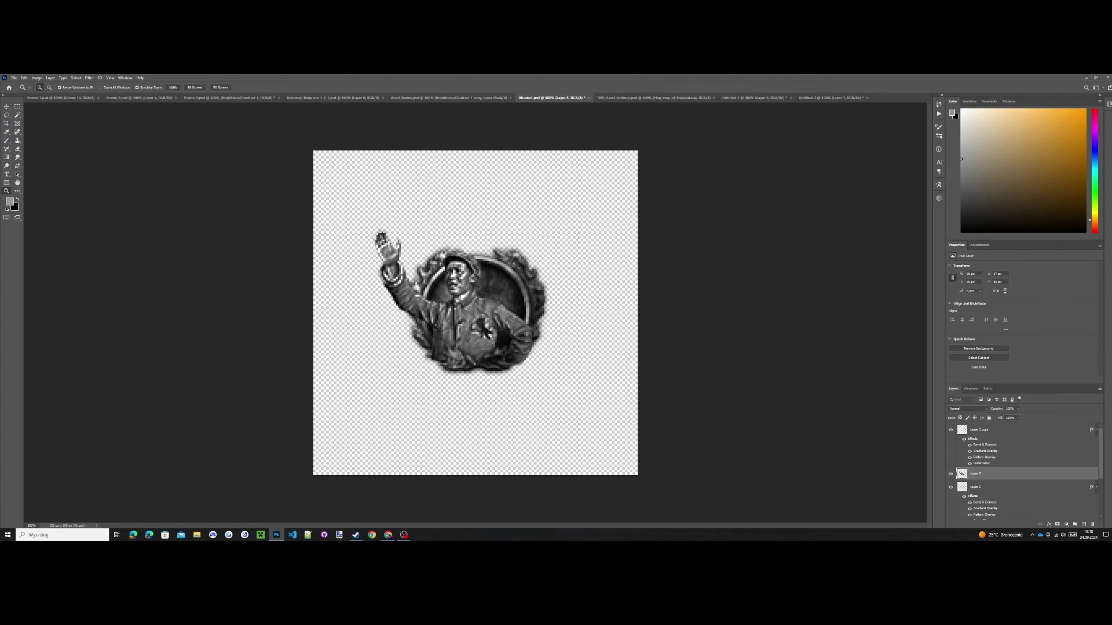
- Add Outer Glow and Bevel & Emboss effects to the man's layer, fine-tuning the bevel size
left_click(1048, 524)
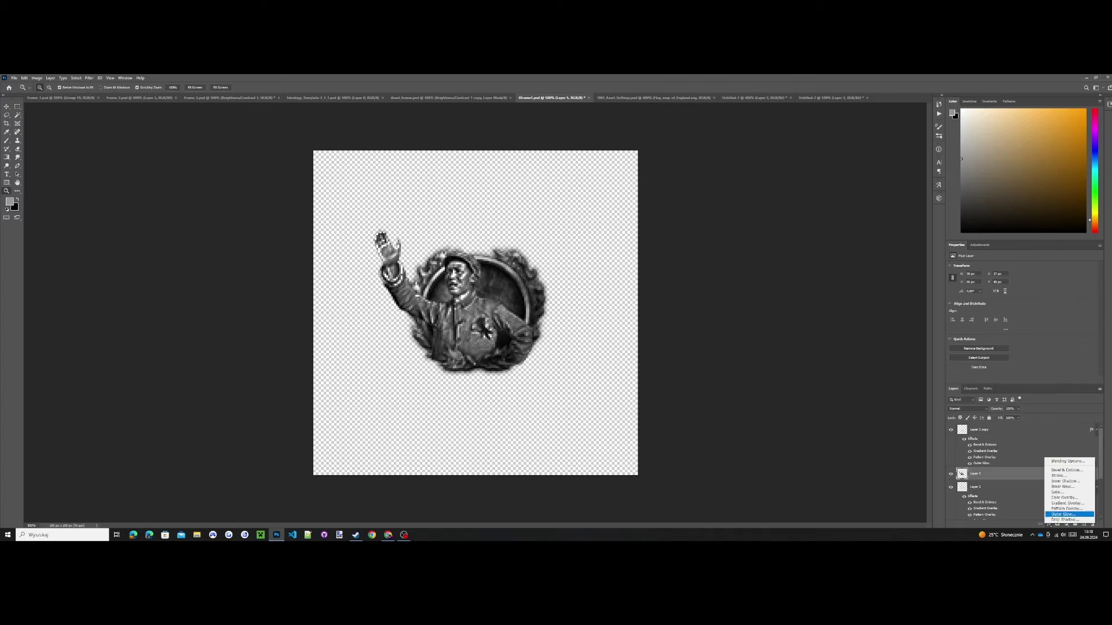
left_click(1060, 510)
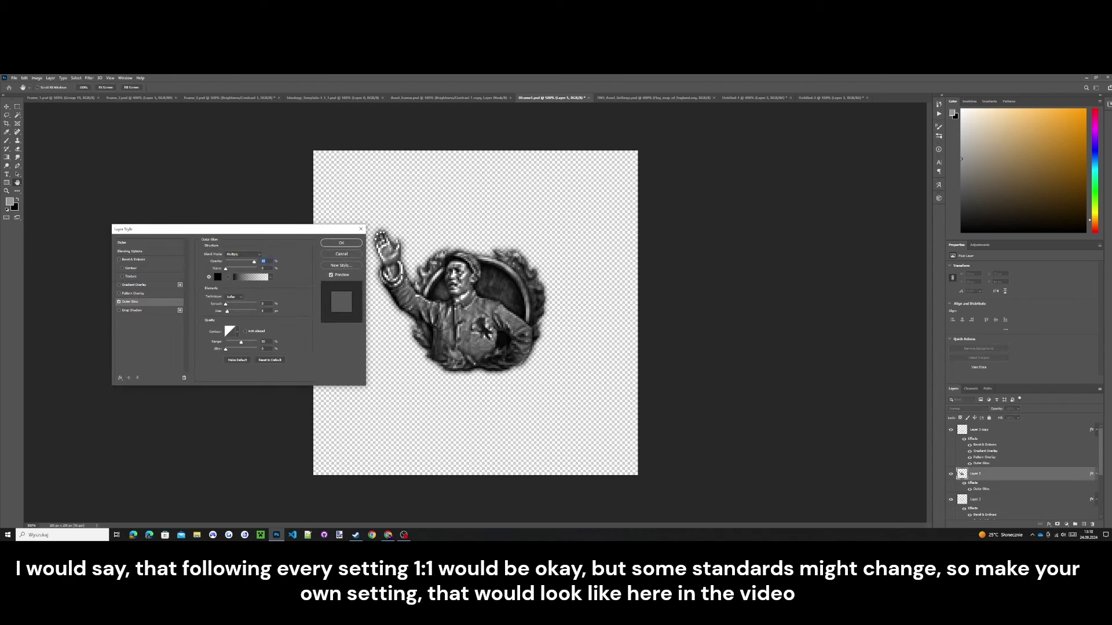
left_click(133, 259)
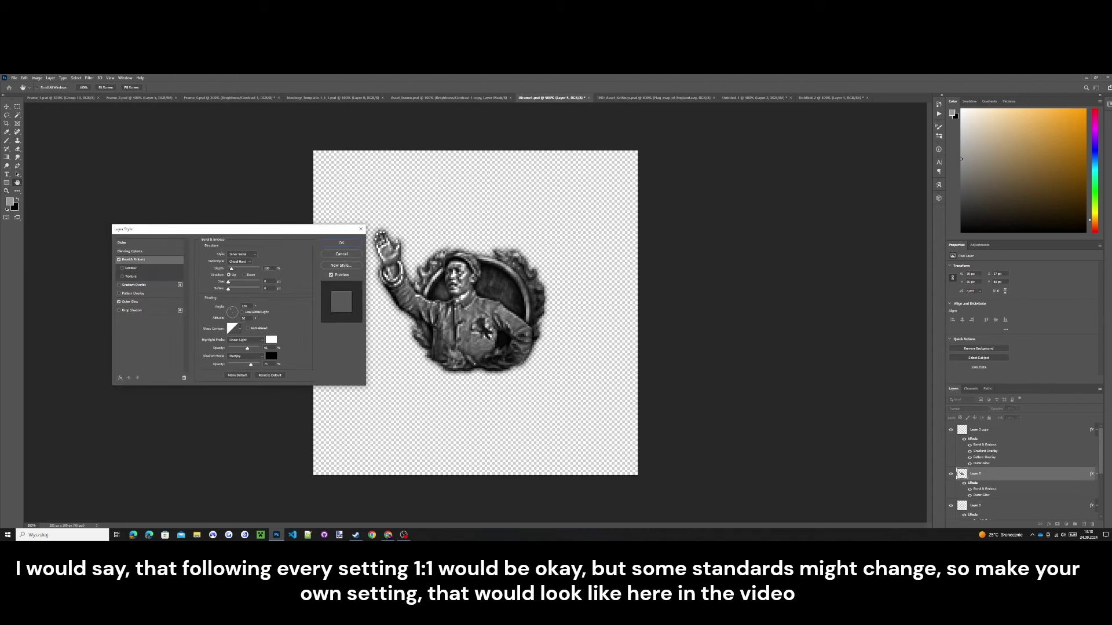
left_click_drag(228, 282, 229, 282)
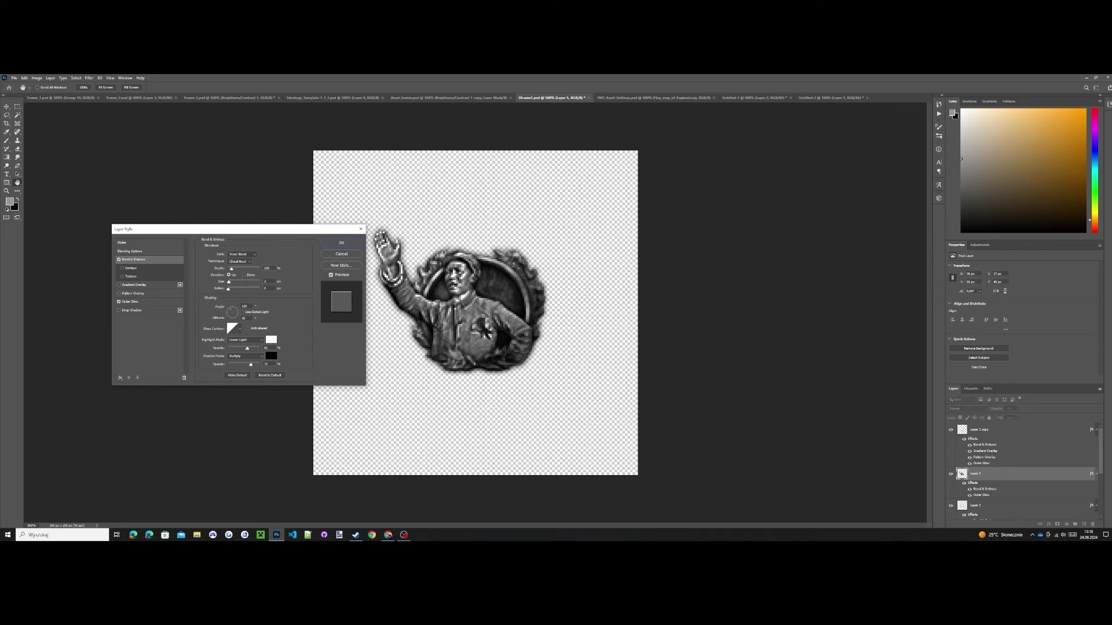
left_click_drag(229, 282, 227, 283)
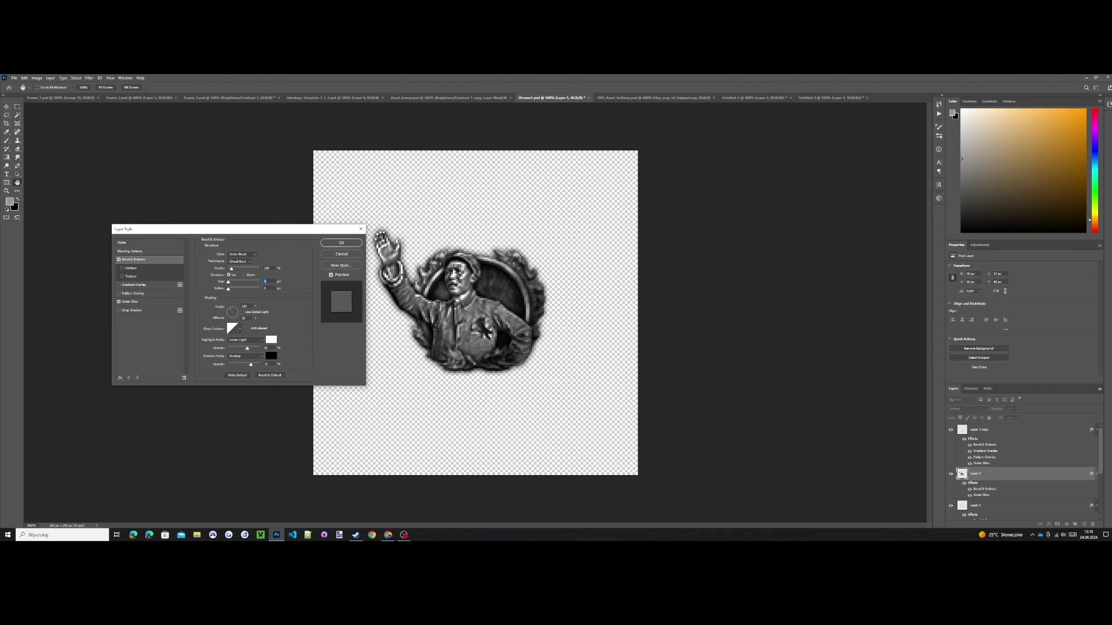
- Add a Multiply Gradient Overlay with raised opacity and a Drop Shadow to the man's layer style
left_click(134, 285)
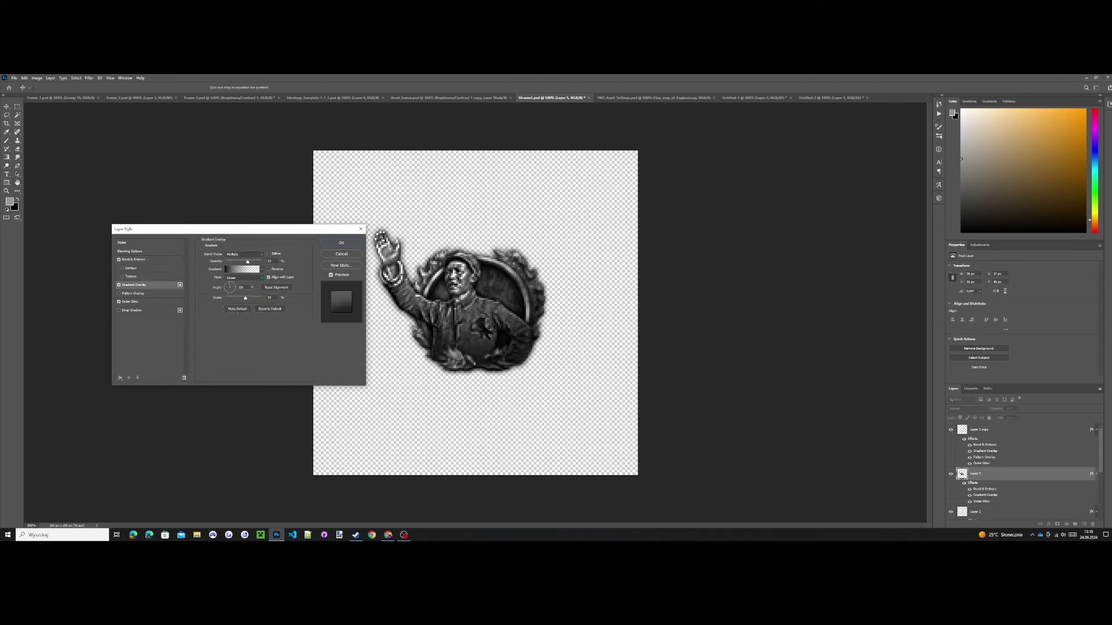
left_click(251, 261)
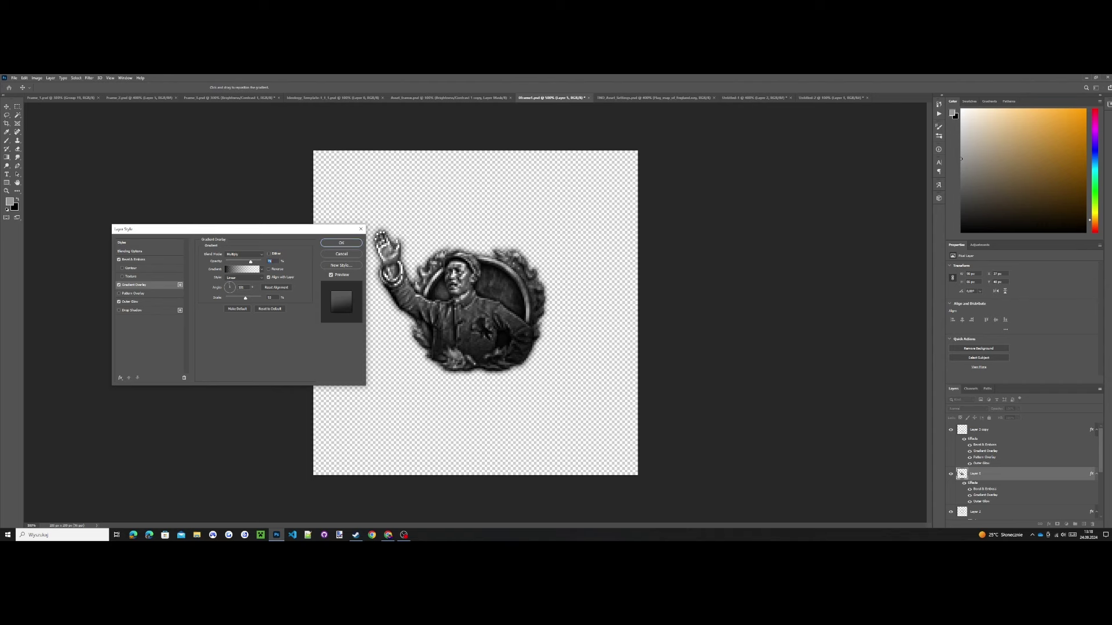
left_click(132, 310)
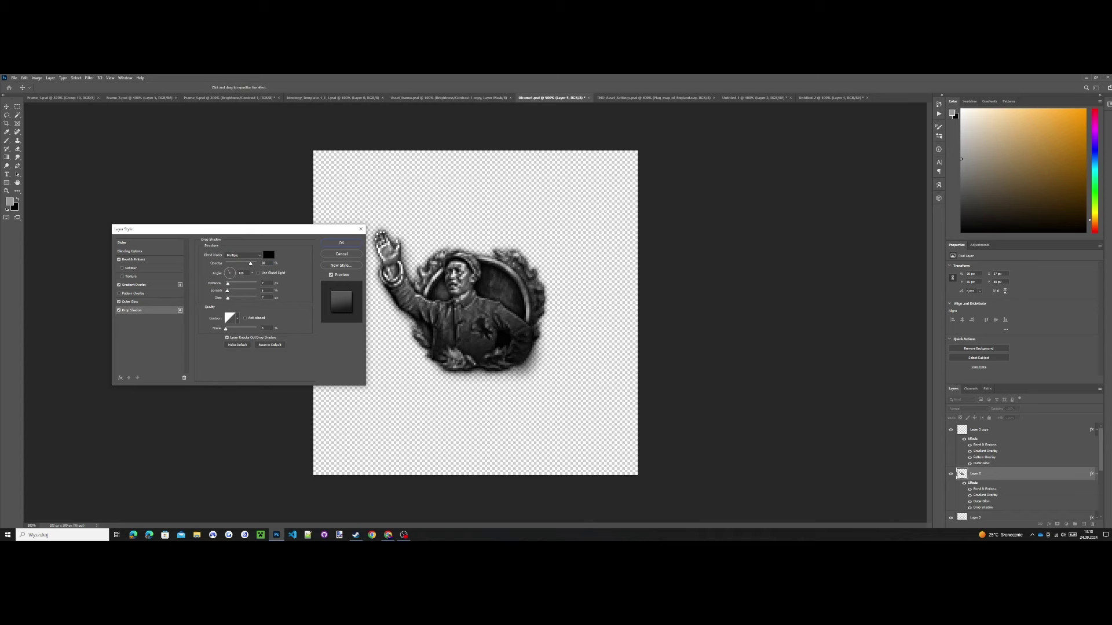
left_click(342, 243)
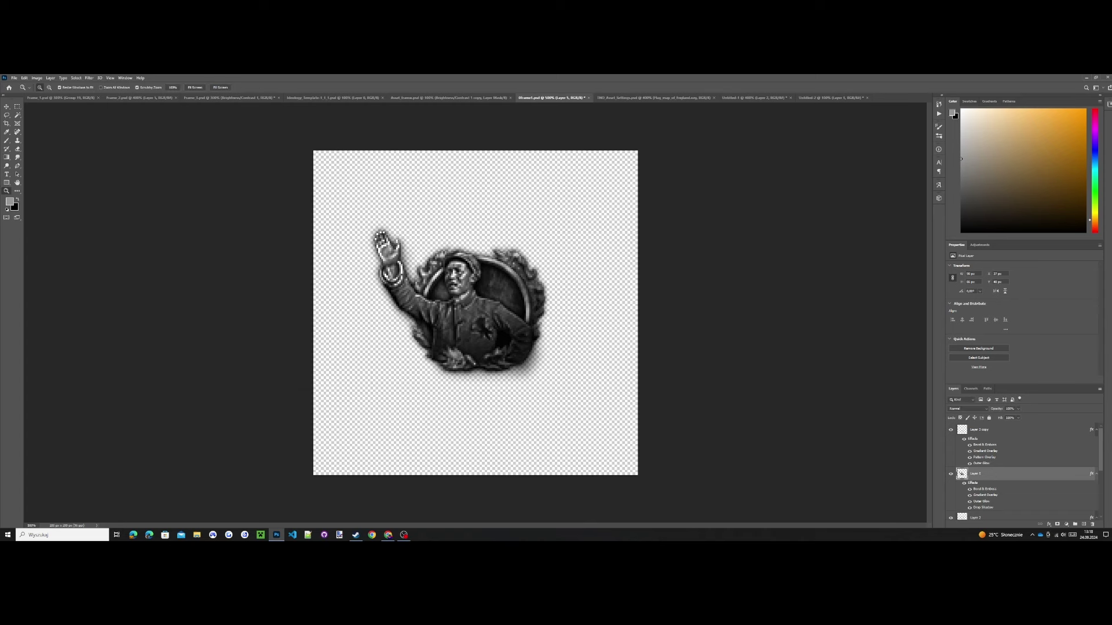
- Lighten the man's raised hand and sleeve cuff with the Dodge tool
right_click(449, 277)
left_click(461, 298)
left_click(462, 299)
left_click(462, 299)
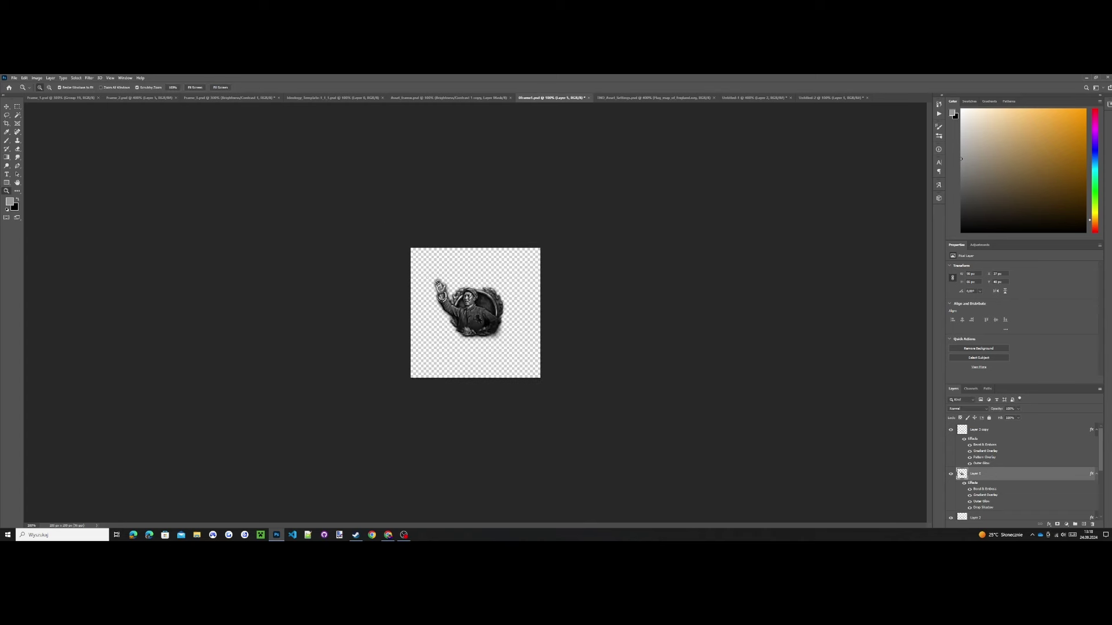
left_click(462, 299)
left_click(462, 299)
key("o")
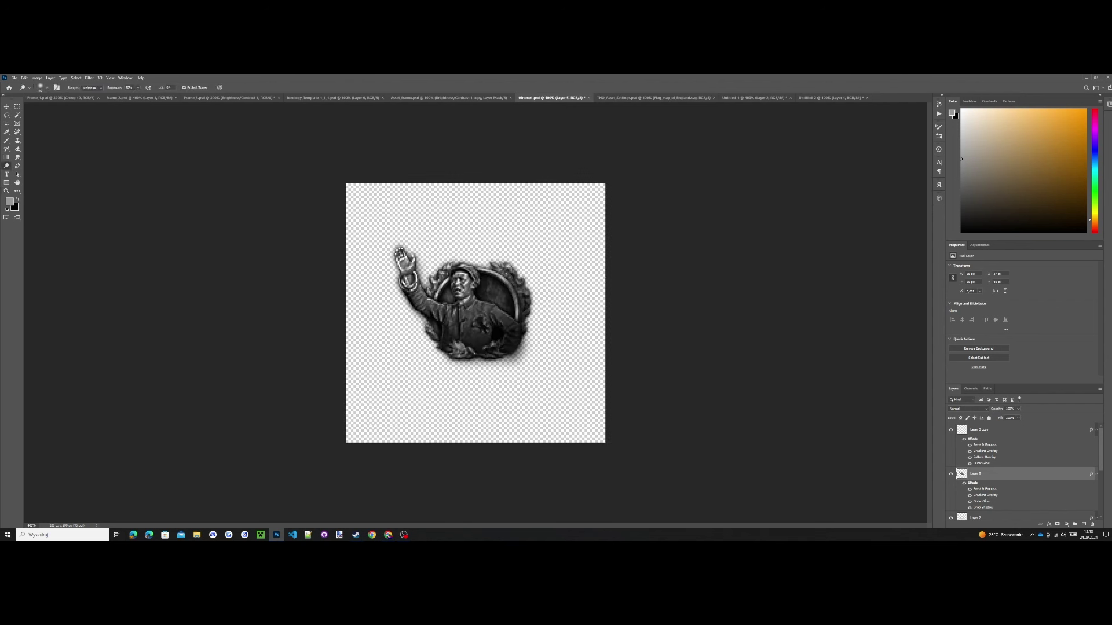
left_click_drag(413, 284, 405, 262)
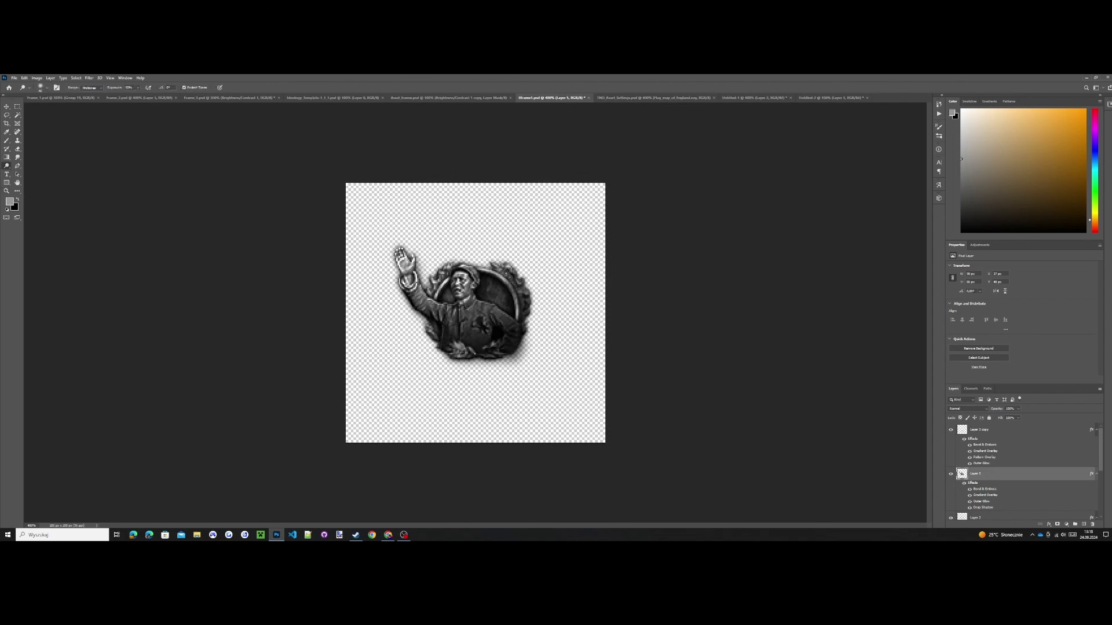
right_click(7, 166)
left_click(26, 172)
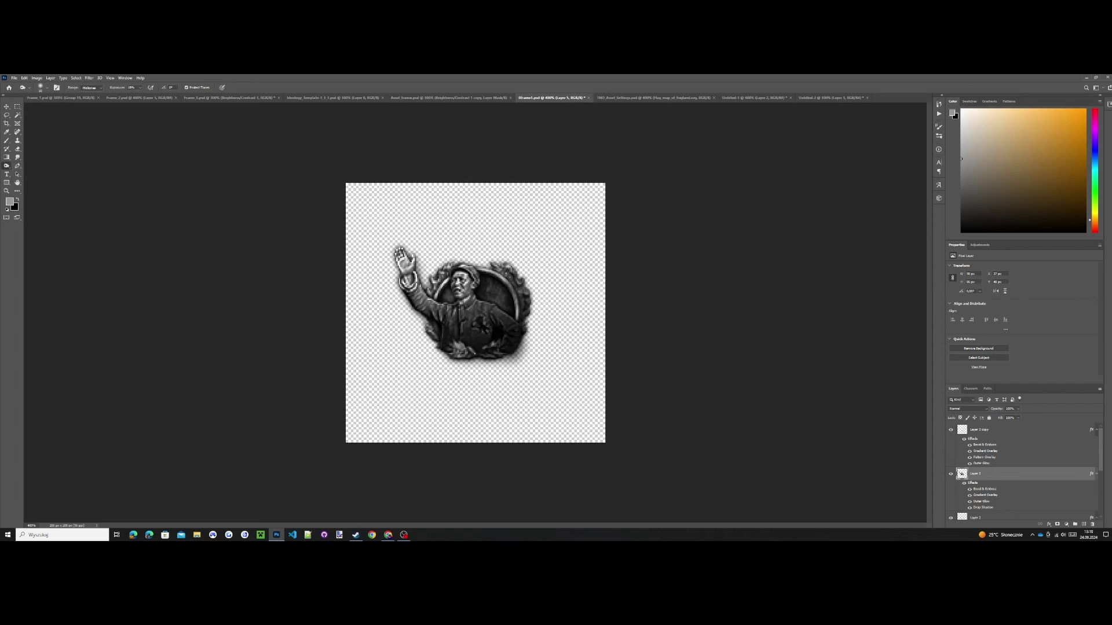
right_click(6, 165)
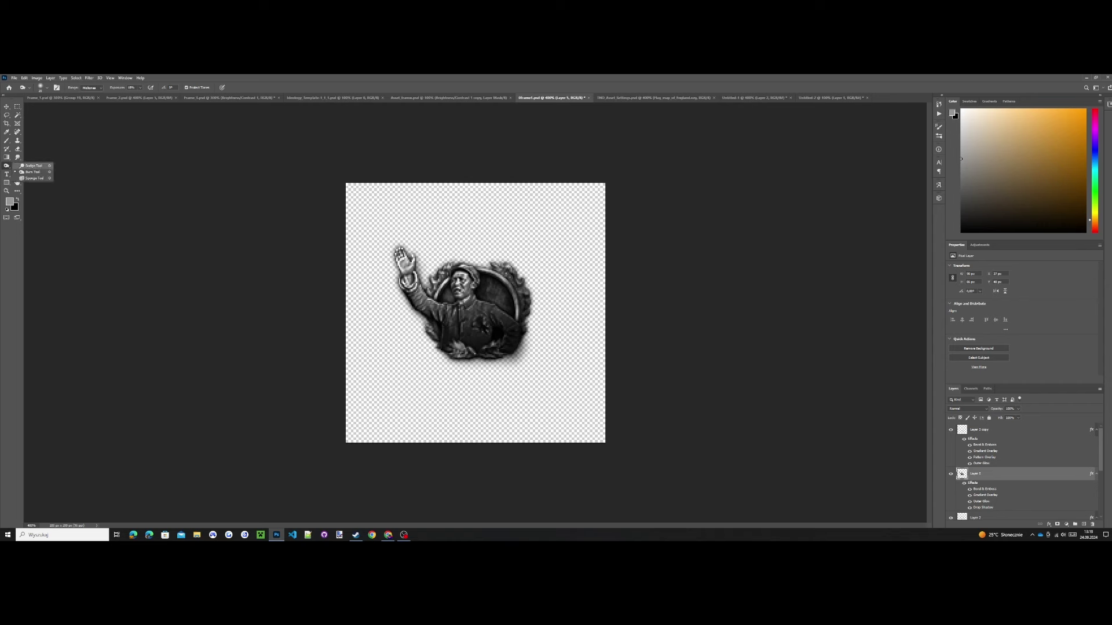
left_click(32, 165)
- Colorize the layer forming the round frame's background dark red with Hue/Saturation
scroll(1022, 475, "down", 5)
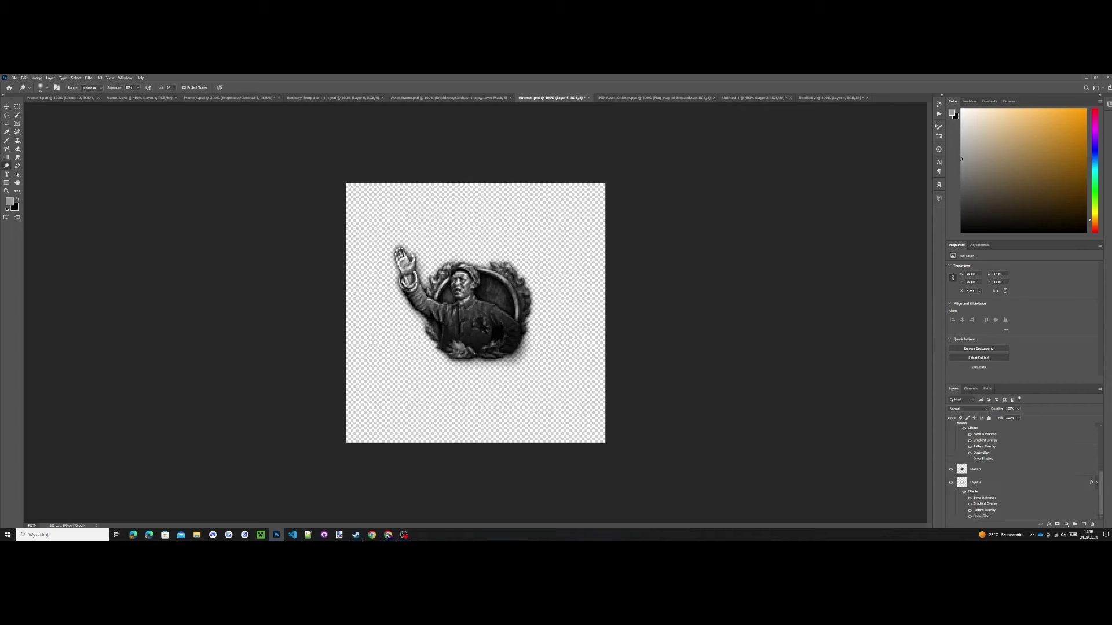
left_click(1007, 469)
left_click(37, 78)
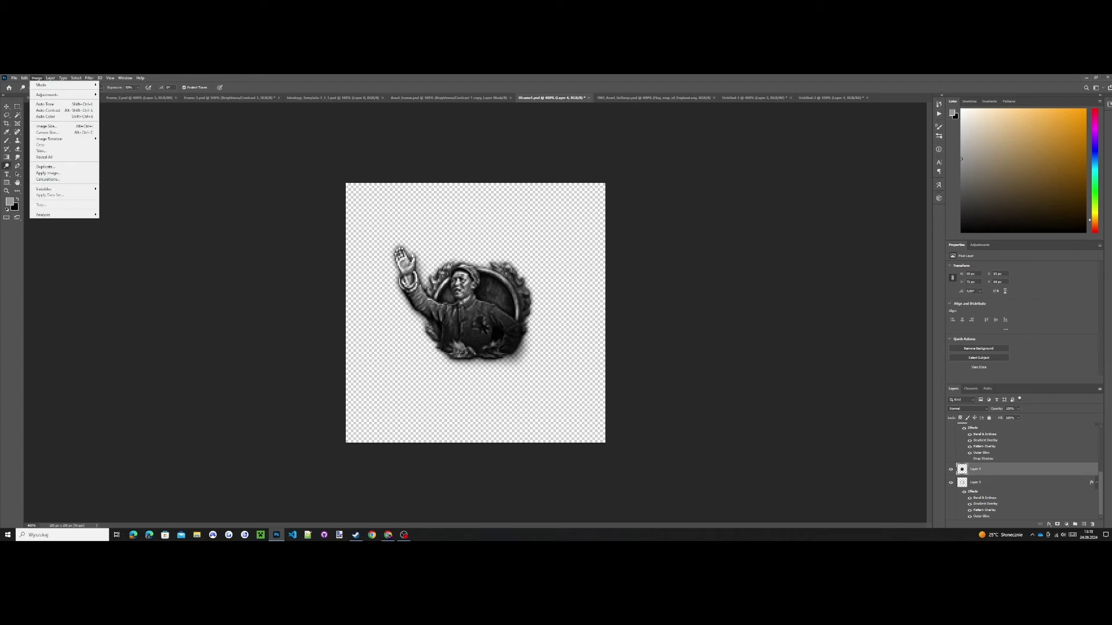
mouse_move(58, 94)
left_click(128, 129)
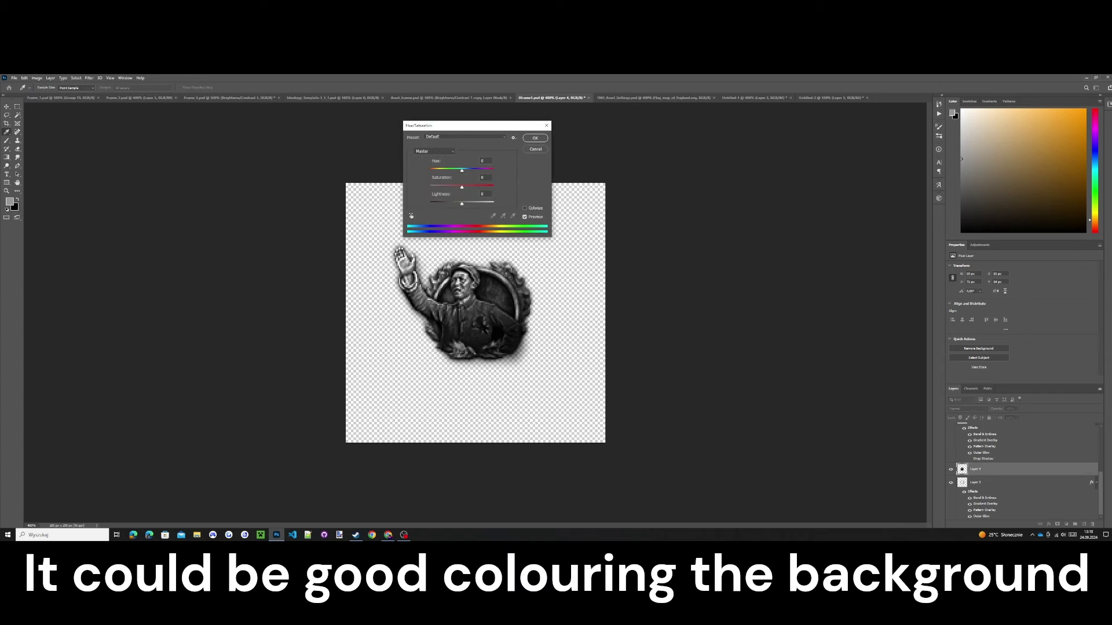
left_click(525, 208)
left_click_drag(436, 170, 429, 171)
key("Return")
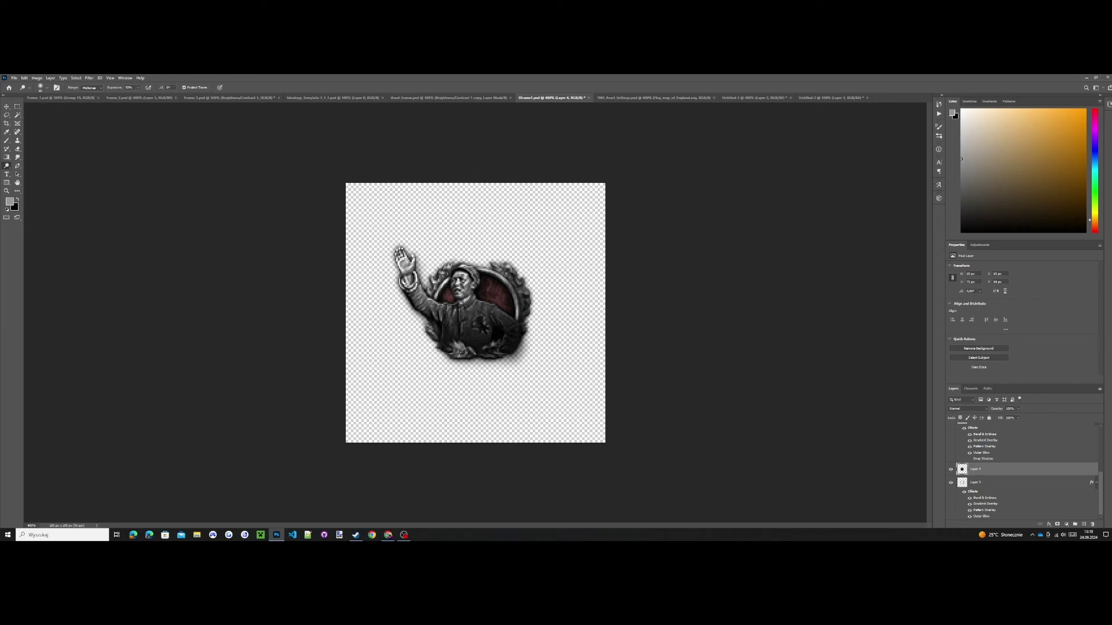
- Switch to the document holding the China map in flag colours and activate the Move tool
left_click(831, 98)
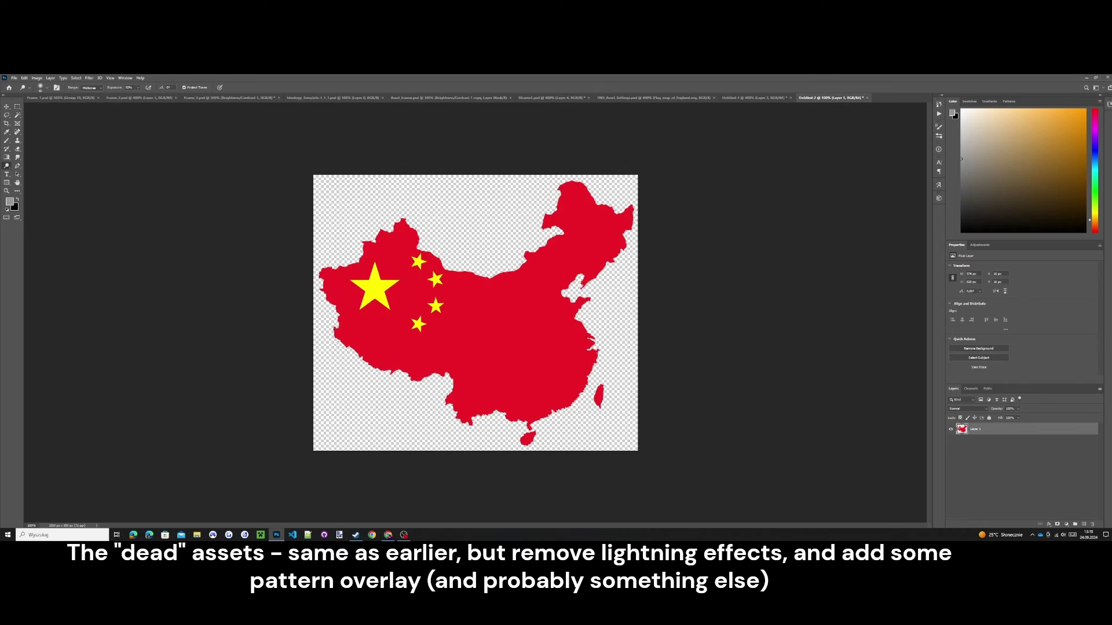
left_click(7, 107)
left_click(36, 78)
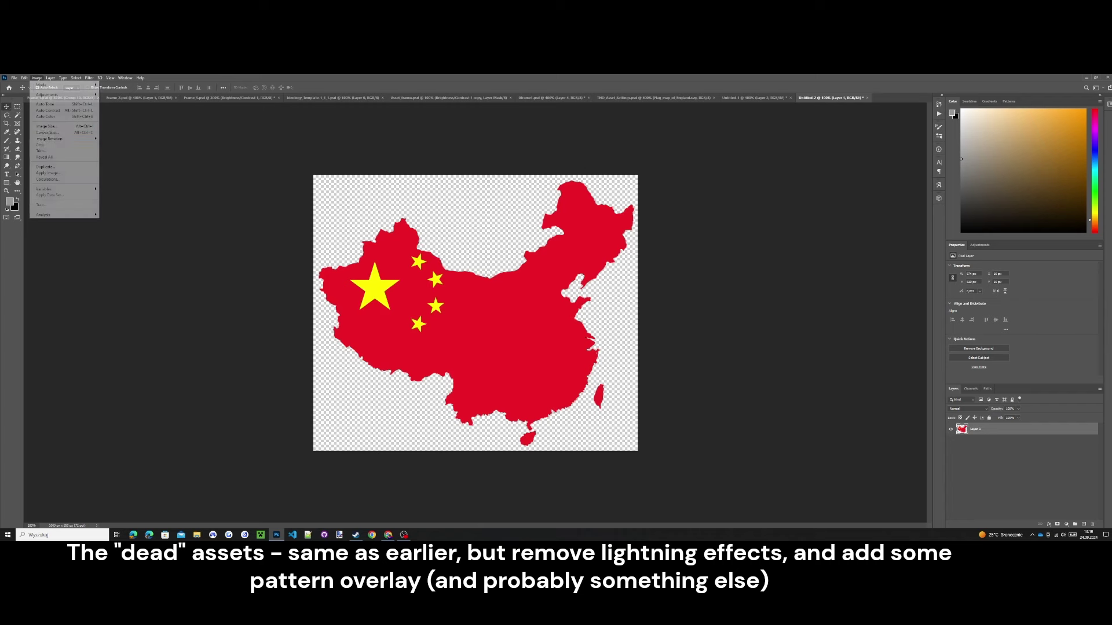
left_click(48, 127)
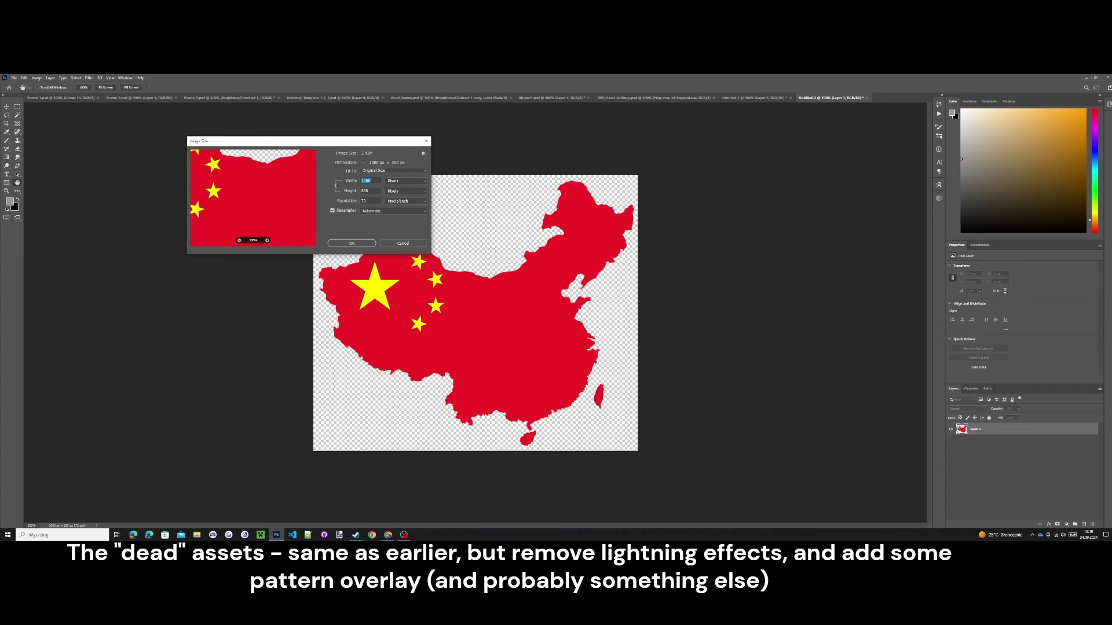
key("Escape")
- Turn the China map layer solid white with Hue/Saturation by setting the lightness to +100
left_click(37, 78)
mouse_move(48, 95)
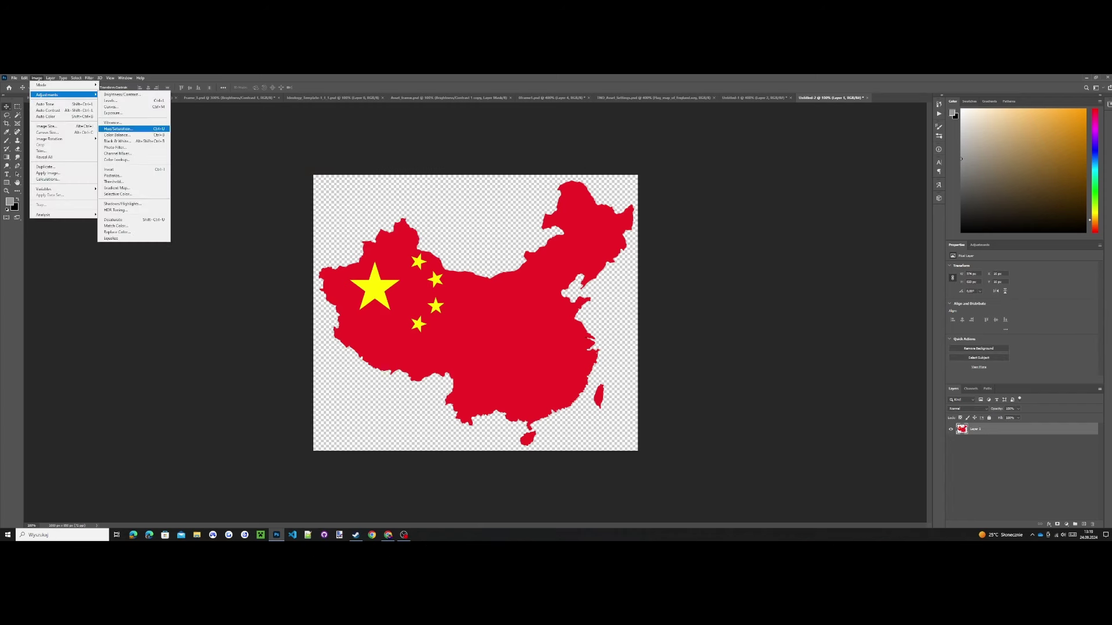
left_click(122, 129)
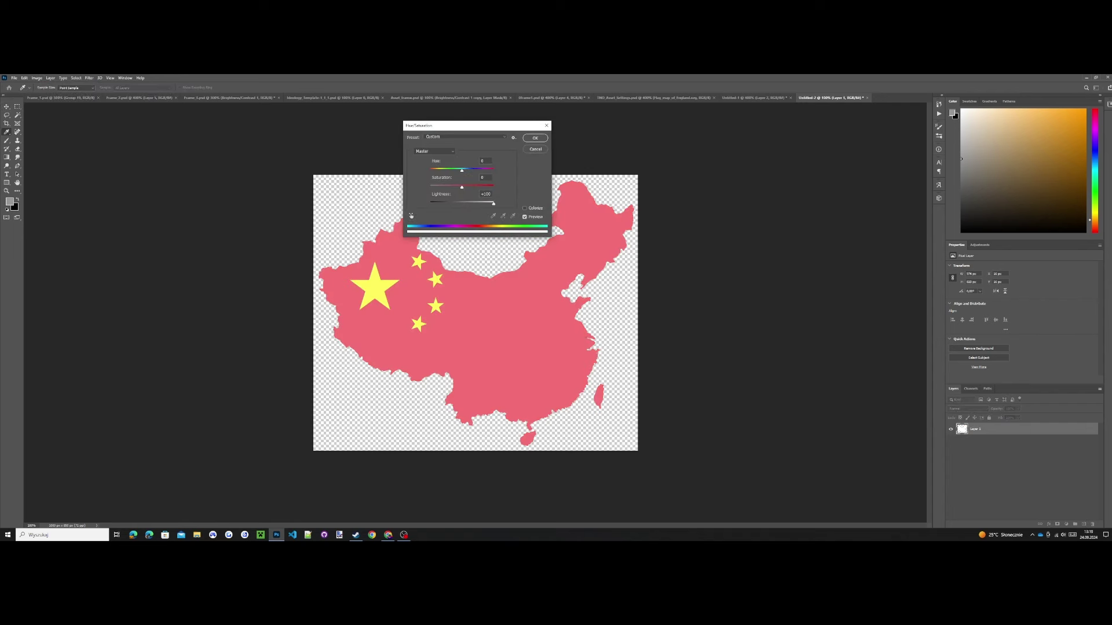
left_click_drag(462, 204, 493, 204)
key("Return")
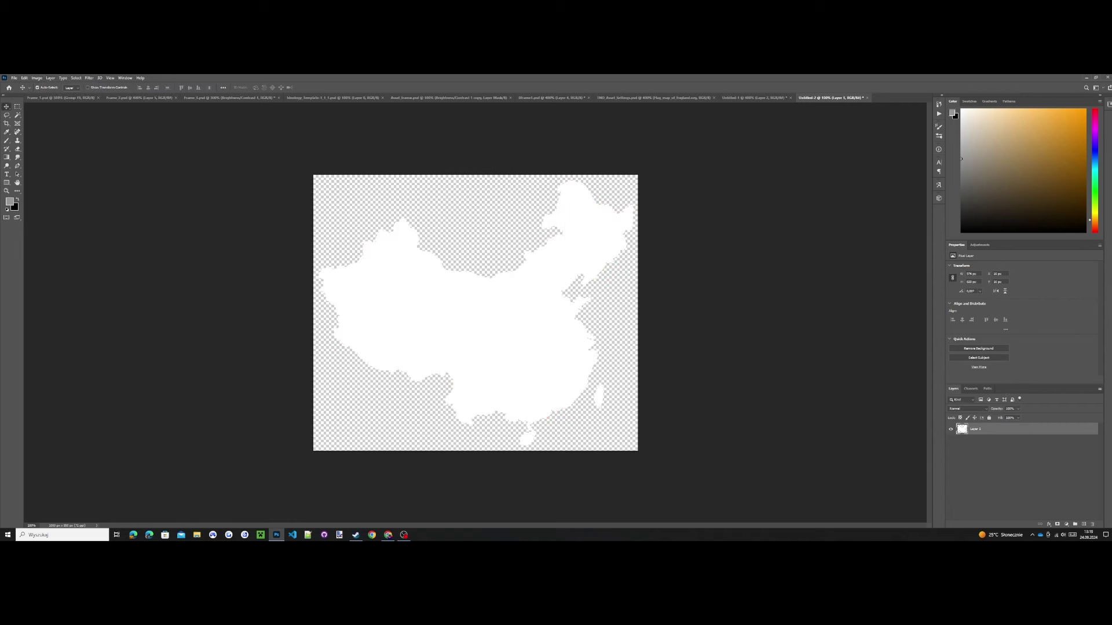
- Darken the white China map to medium grey with Hue/Saturation by lowering the lightness
left_click(36, 77)
mouse_move(53, 94)
left_click(117, 128)
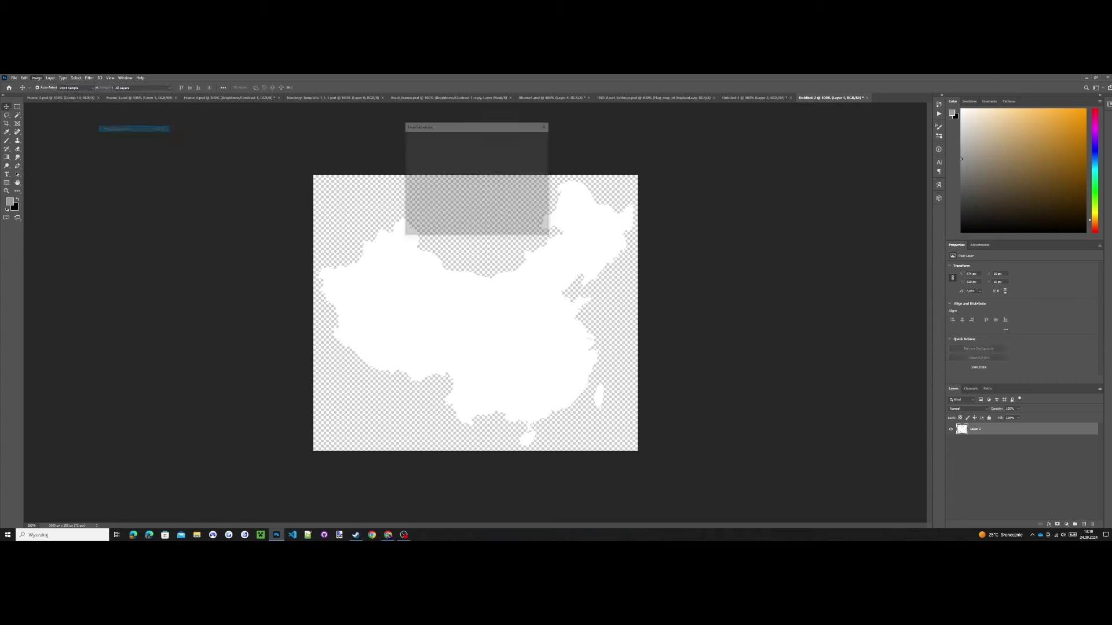
type("-33")
key("Tab")
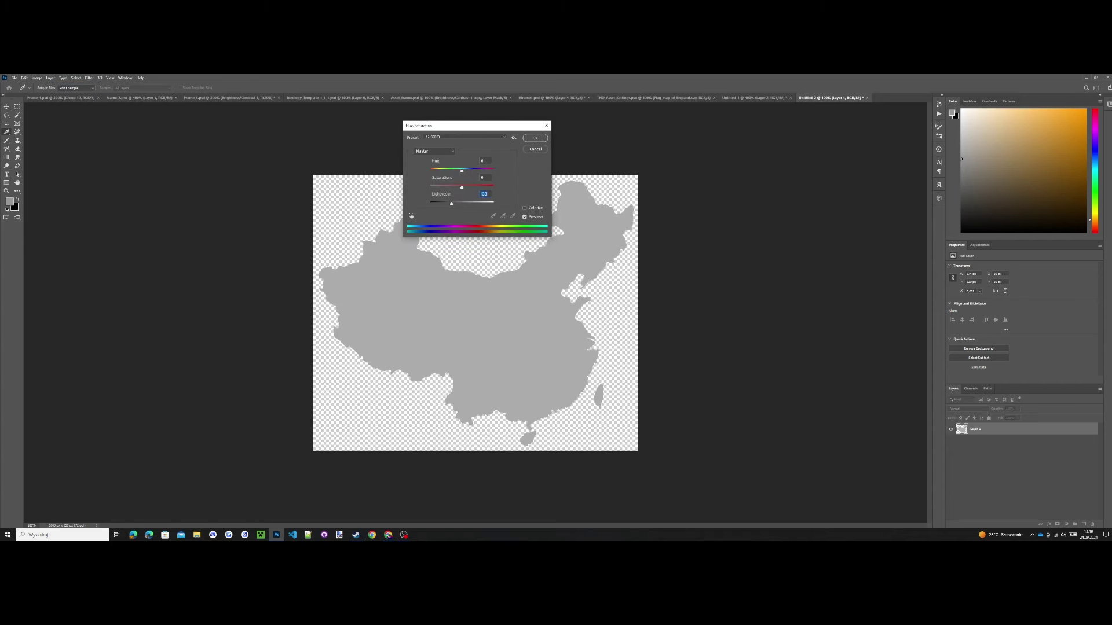
left_click_drag(452, 204, 447, 204)
key("Return")
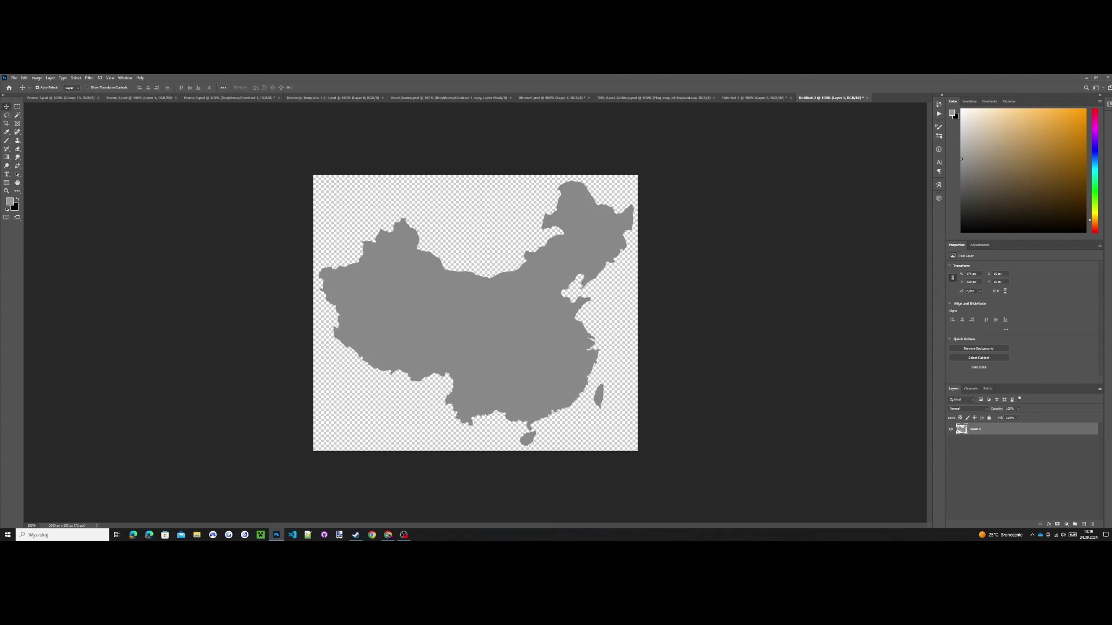
left_click(37, 78)
left_click(53, 132)
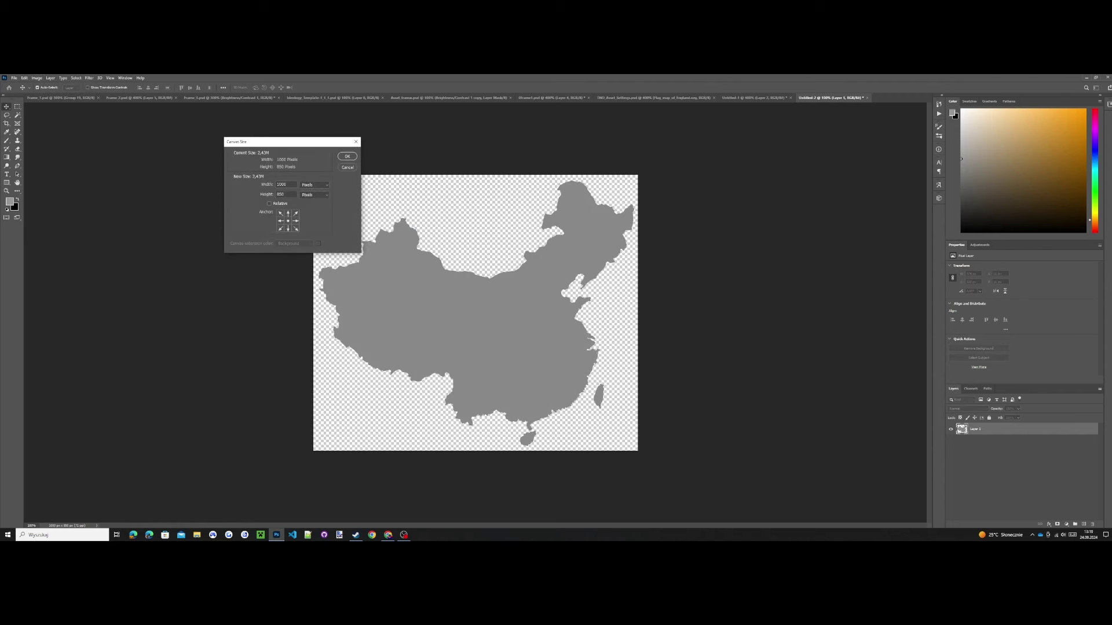
left_click(355, 142)
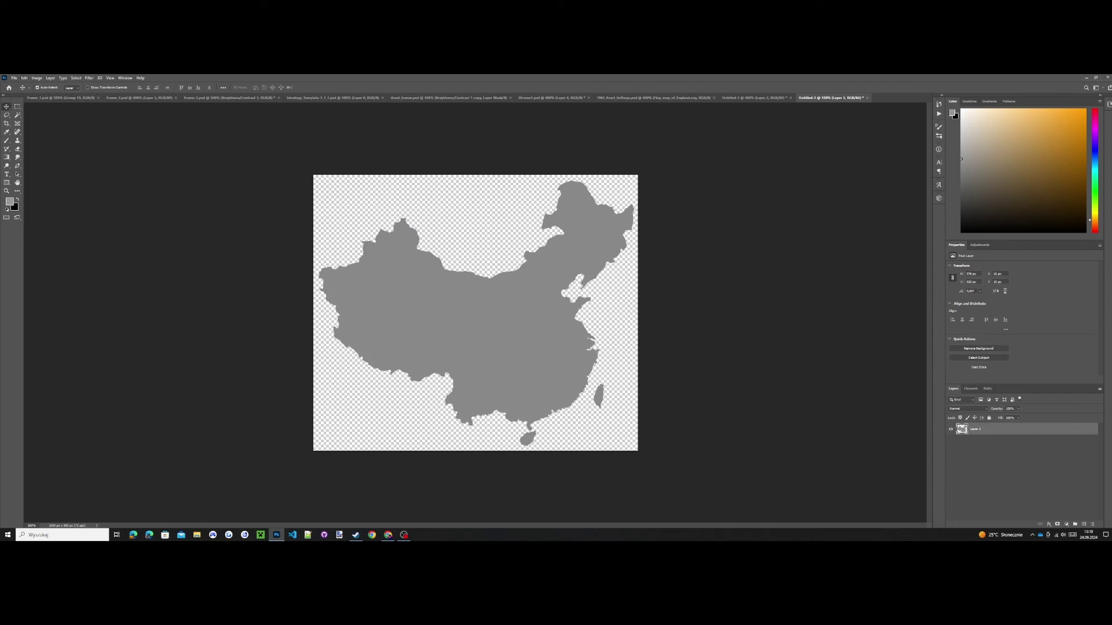
left_click(37, 78)
left_click(58, 104)
left_click(144, 173)
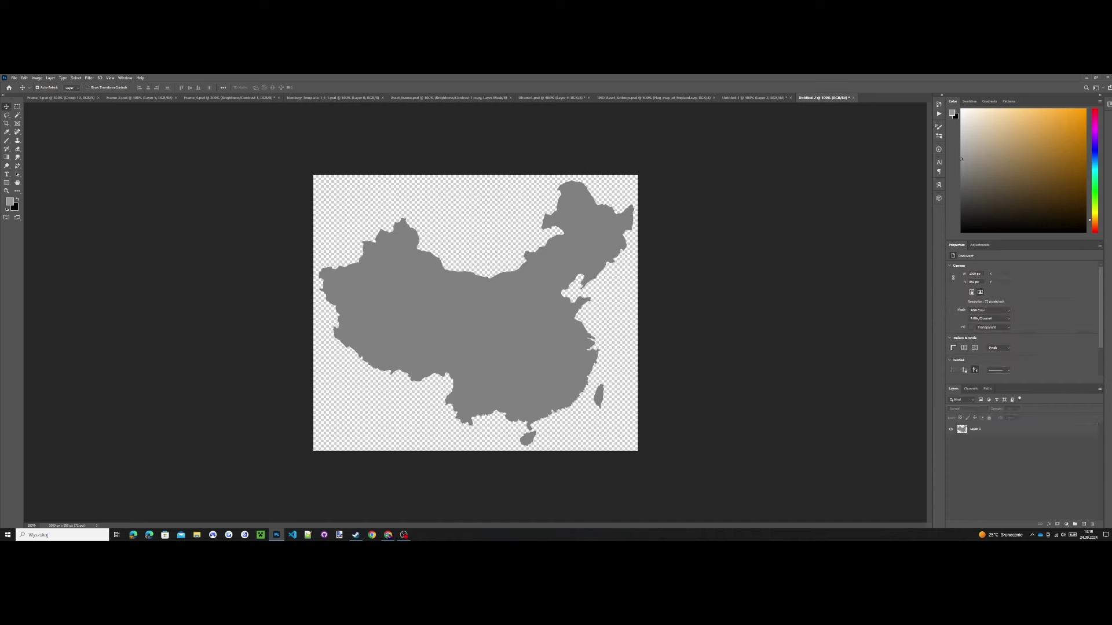
key("ctrl+z")
left_click(37, 78)
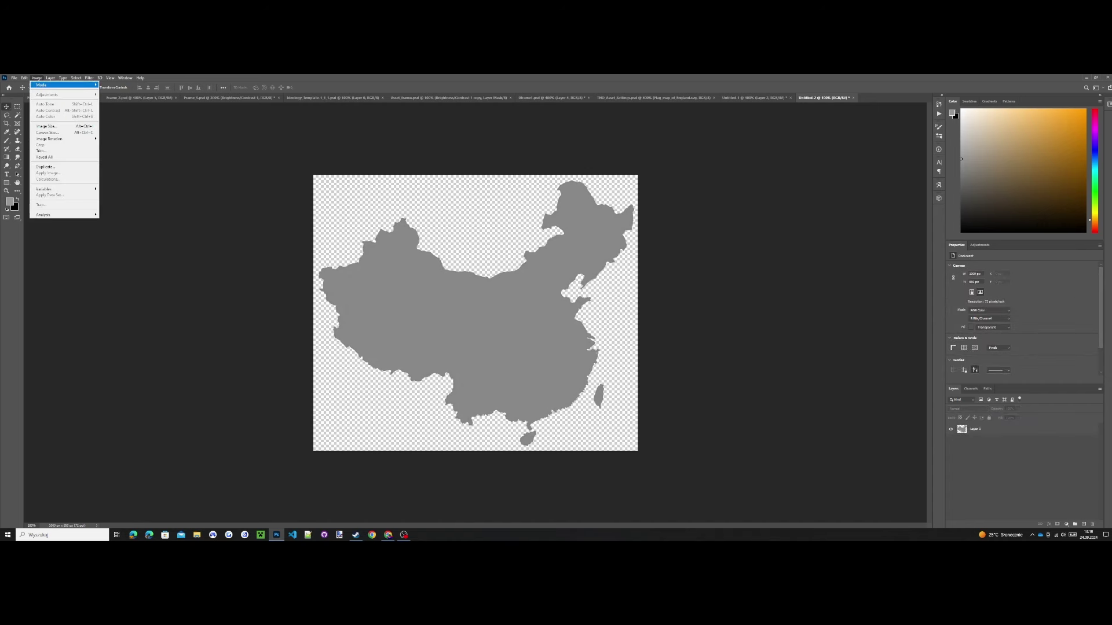
mouse_move(44, 86)
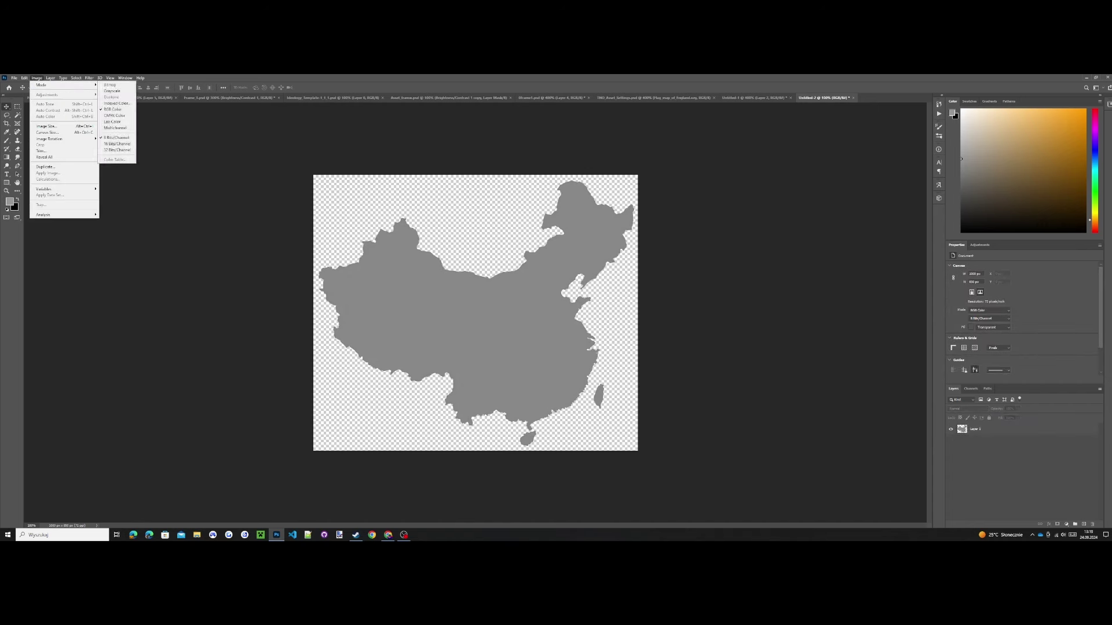
key("Escape")
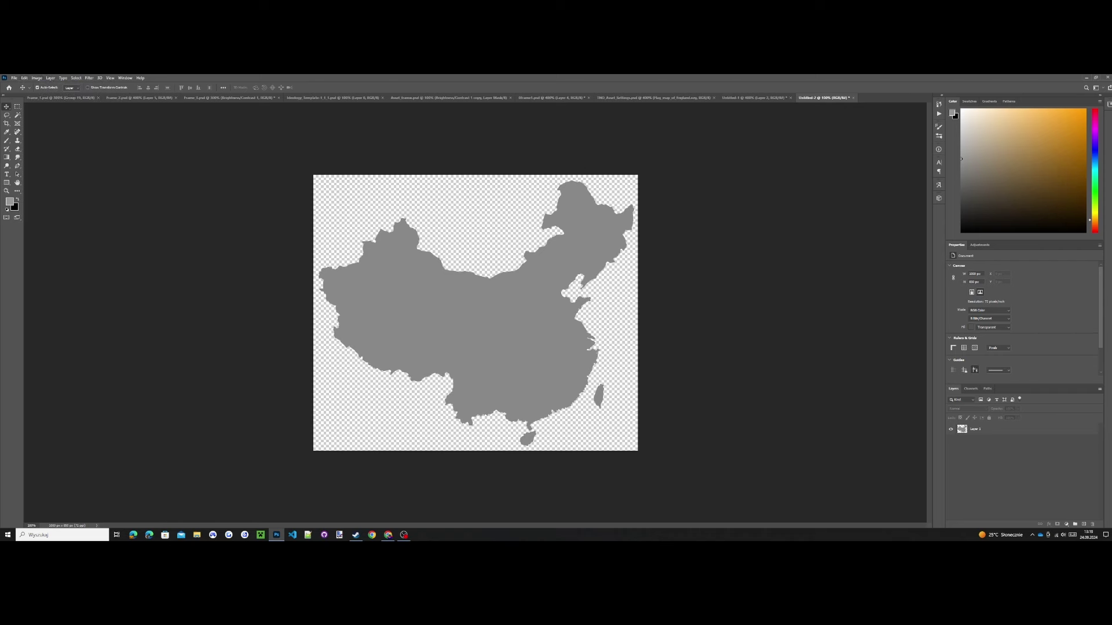
- Resize the China map image to a width of 100 pixels with its height scaled proportionally
key("alt+i")
key("i")
key("Return")
type("100")
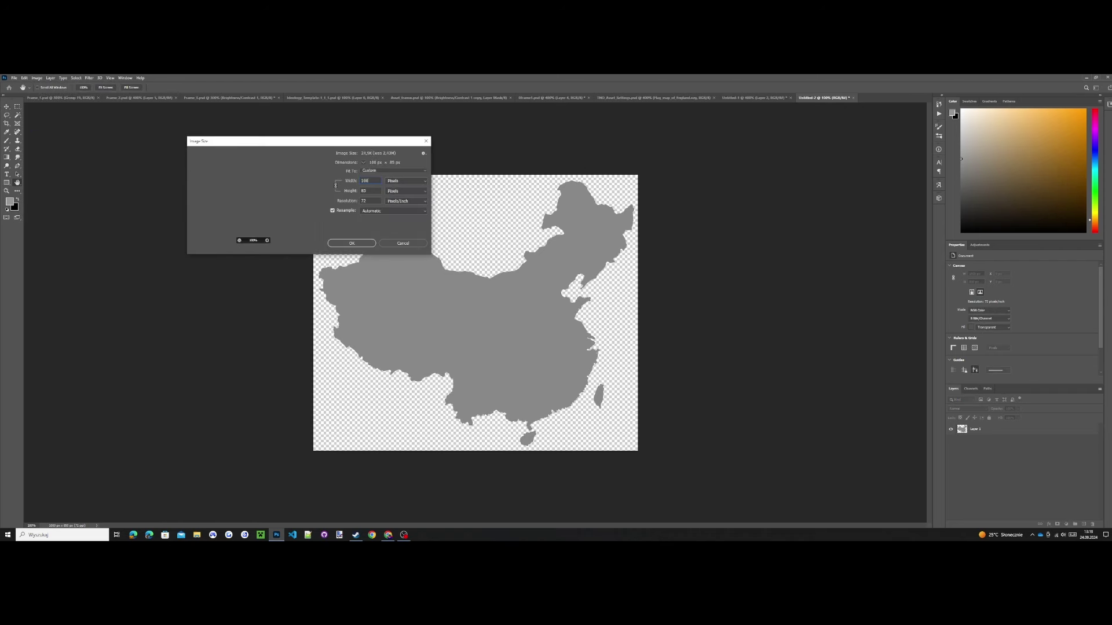
key("Return")
key("z")
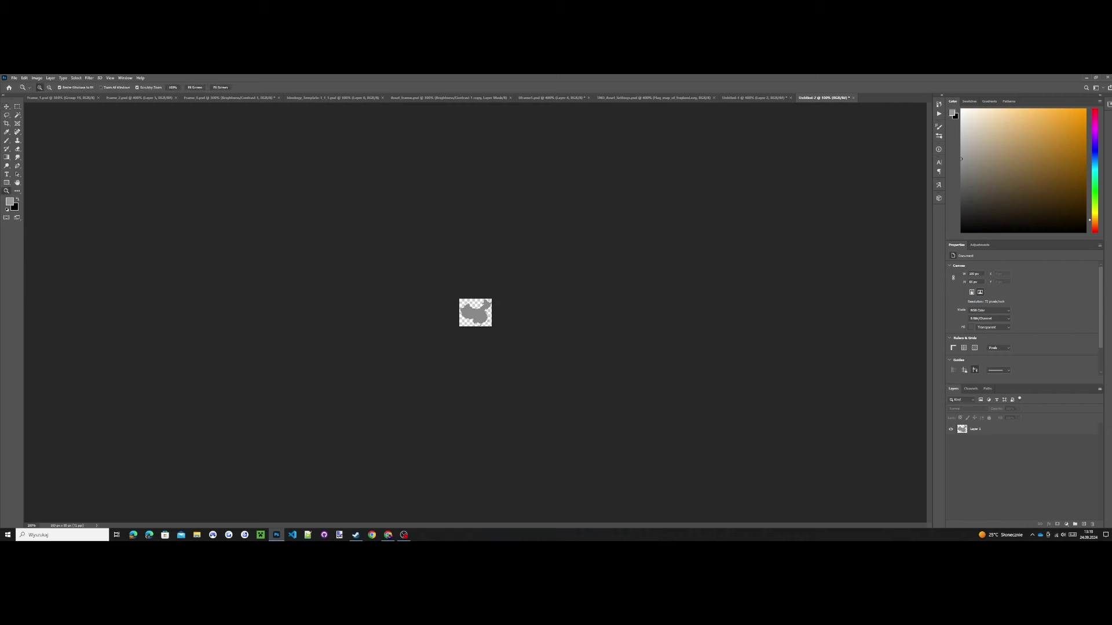
- Scale the grey China map layer down slightly with Free Transform so it leaves a transparent margin inside the canvas
key("ctrl+plus")
key("ctrl+plus")
key("ctrl+plus")
key("ctrl+plus")
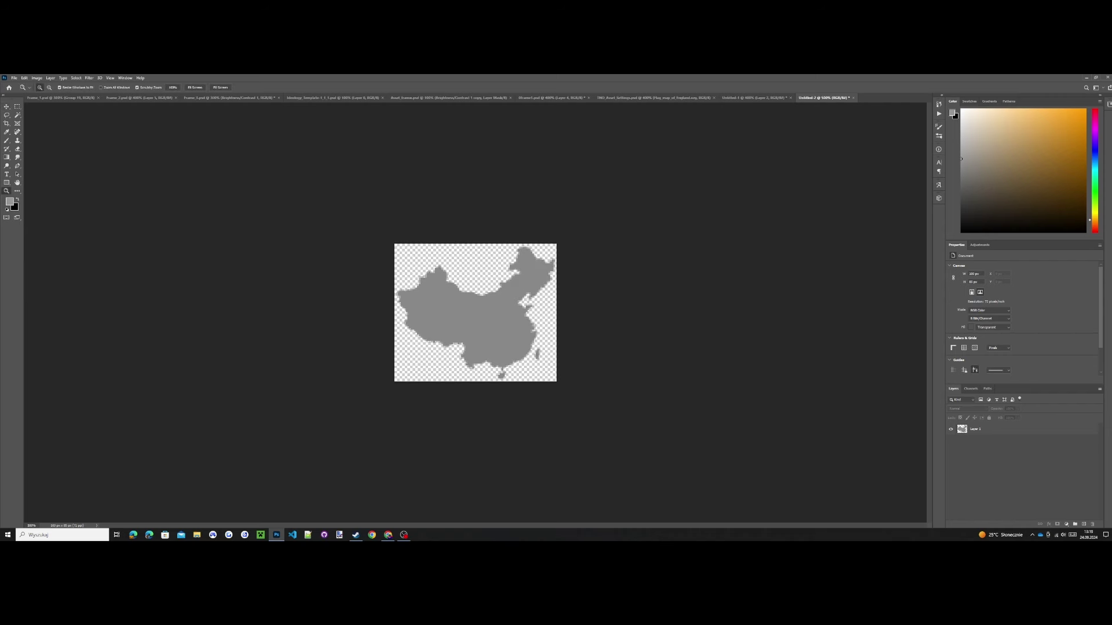
key("v")
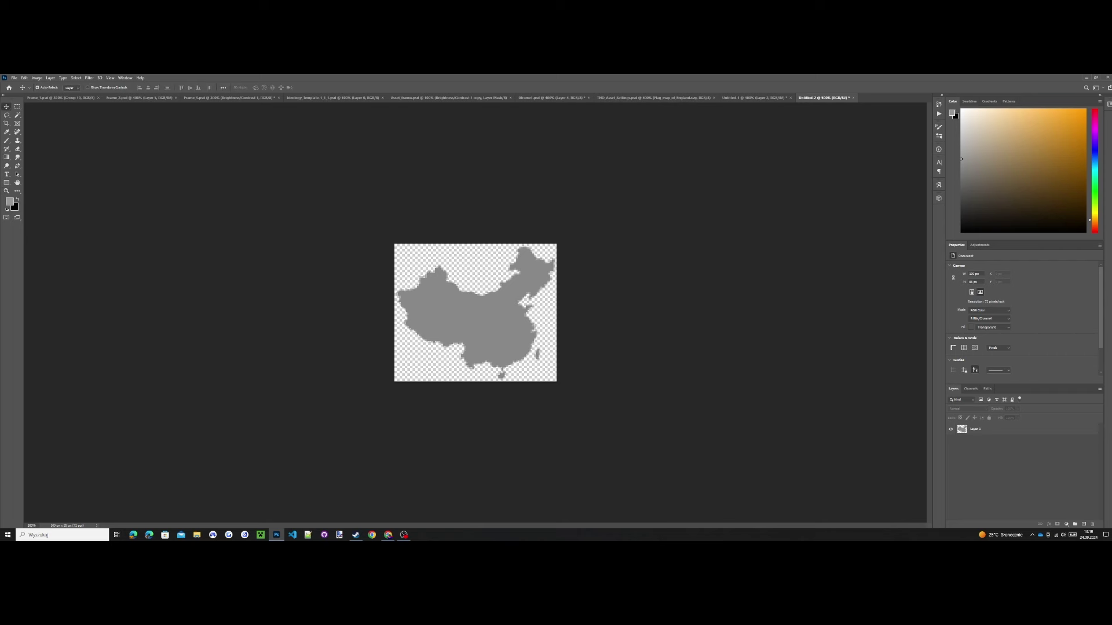
left_click(975, 429)
key("ctrl+t")
left_click_drag(482, 300, 483, 301)
left_click_drag(556, 313, 521, 319)
key("Return")
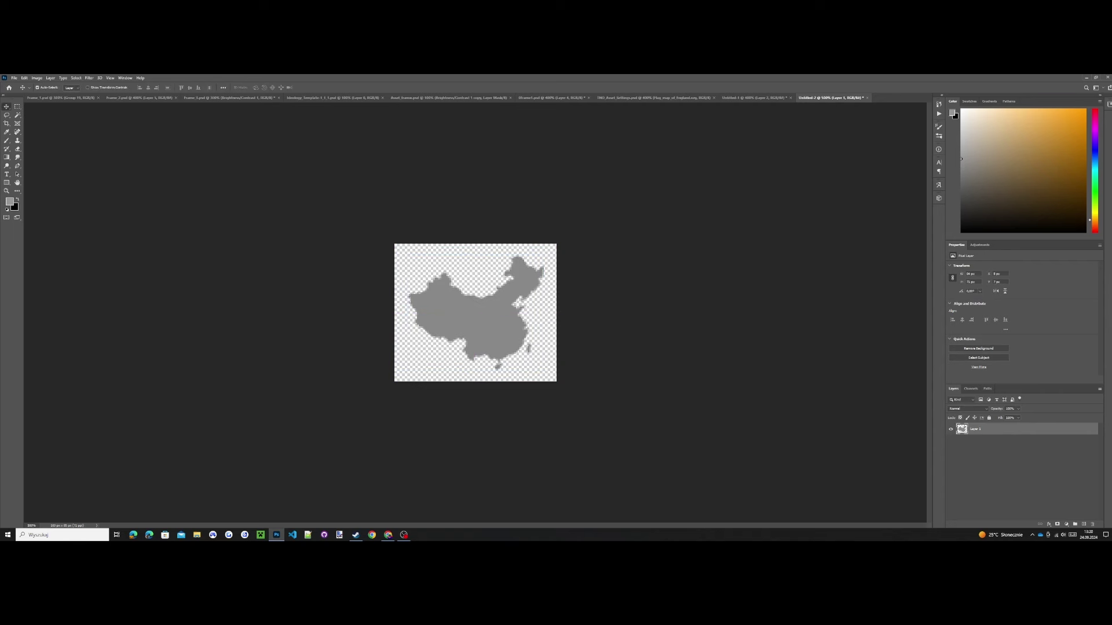
- Copy the layer style from the England map in the asset document and paste it onto the China map layer
left_click(653, 98)
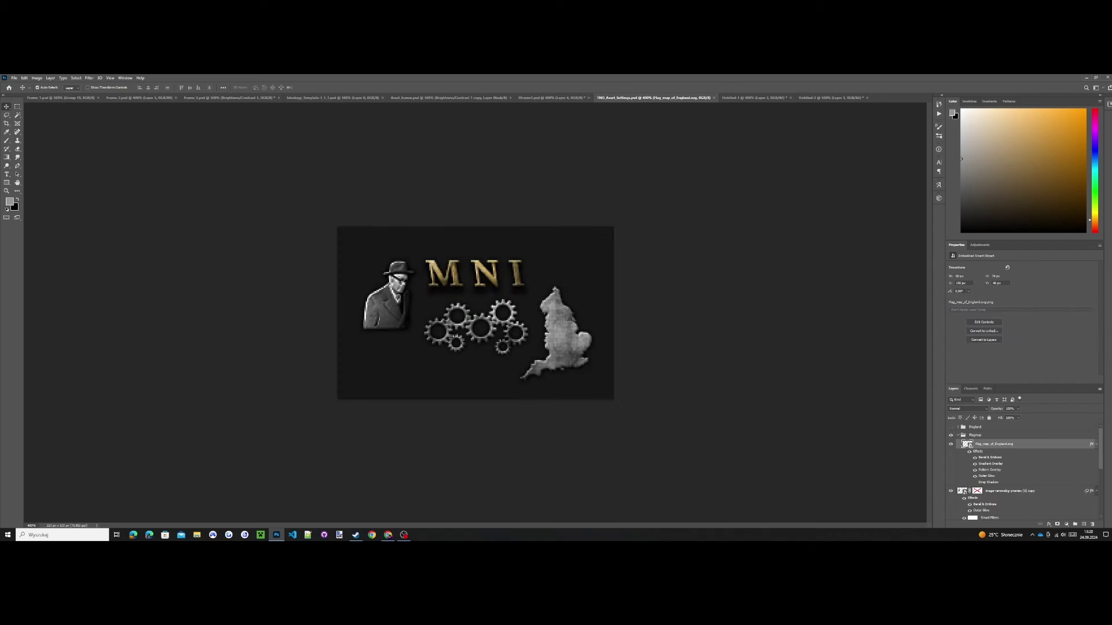
right_click(989, 445)
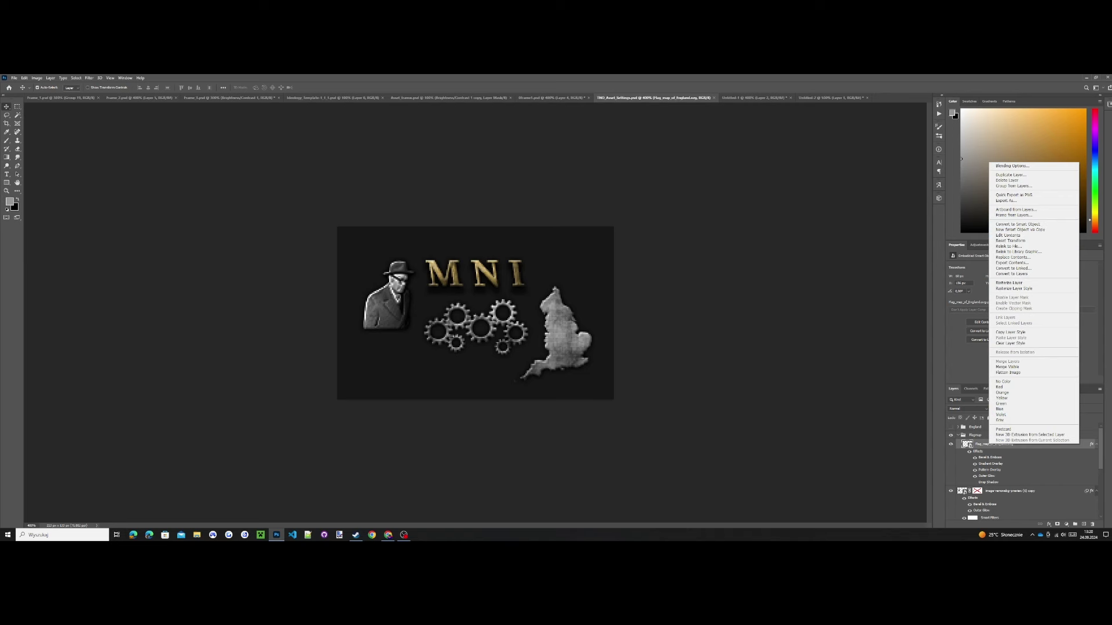
key("Escape")
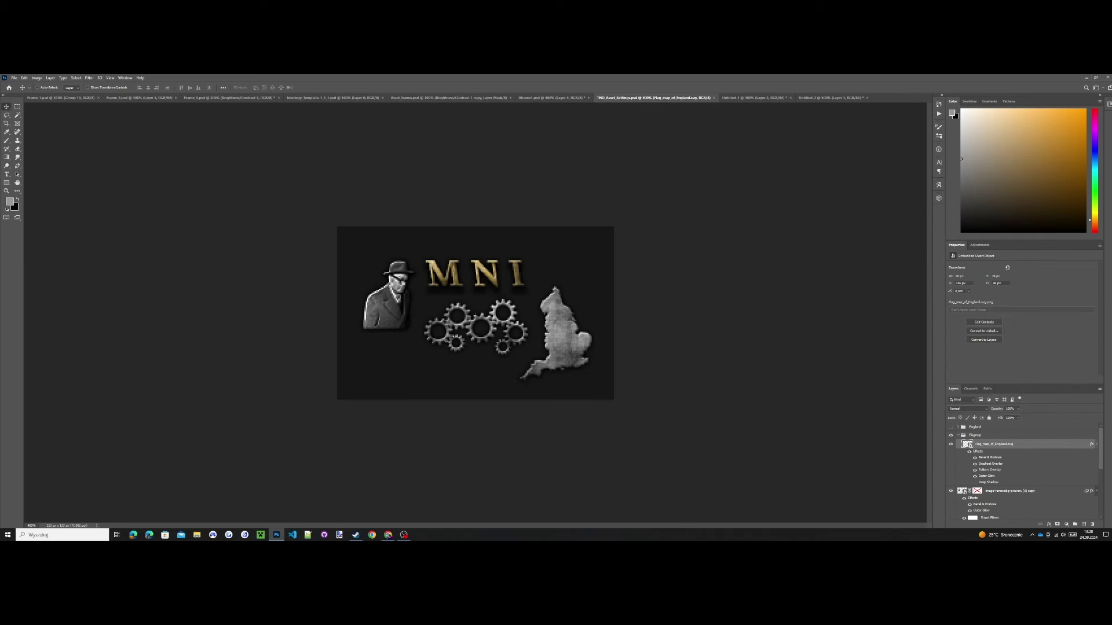
left_click(830, 98)
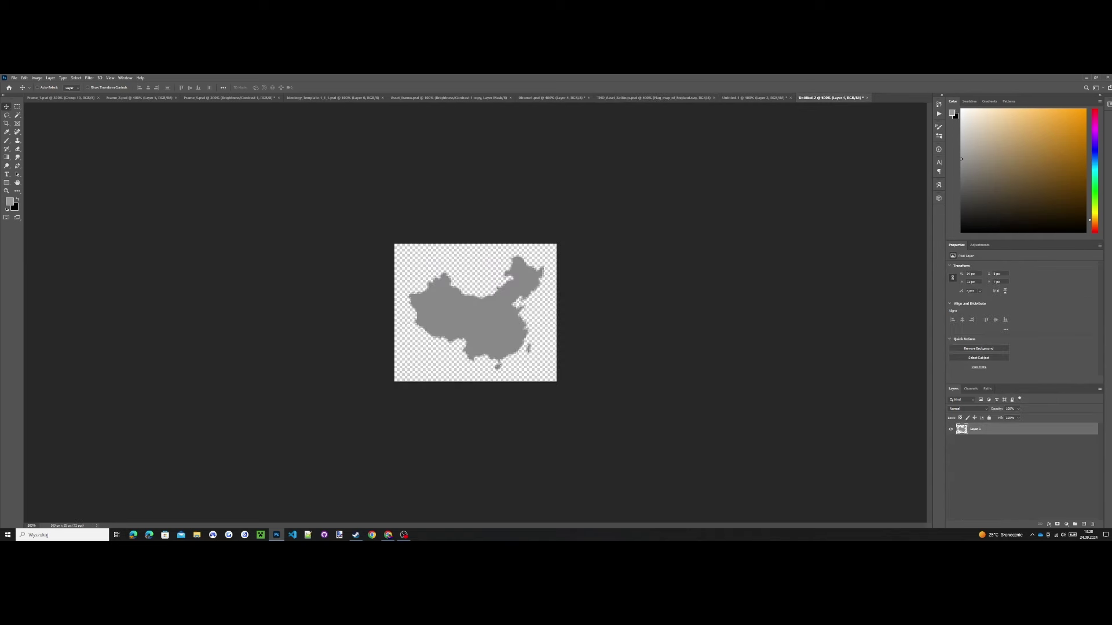
key("ctrl+v")
left_click_drag(973, 438, 979, 478)
left_click(1092, 524)
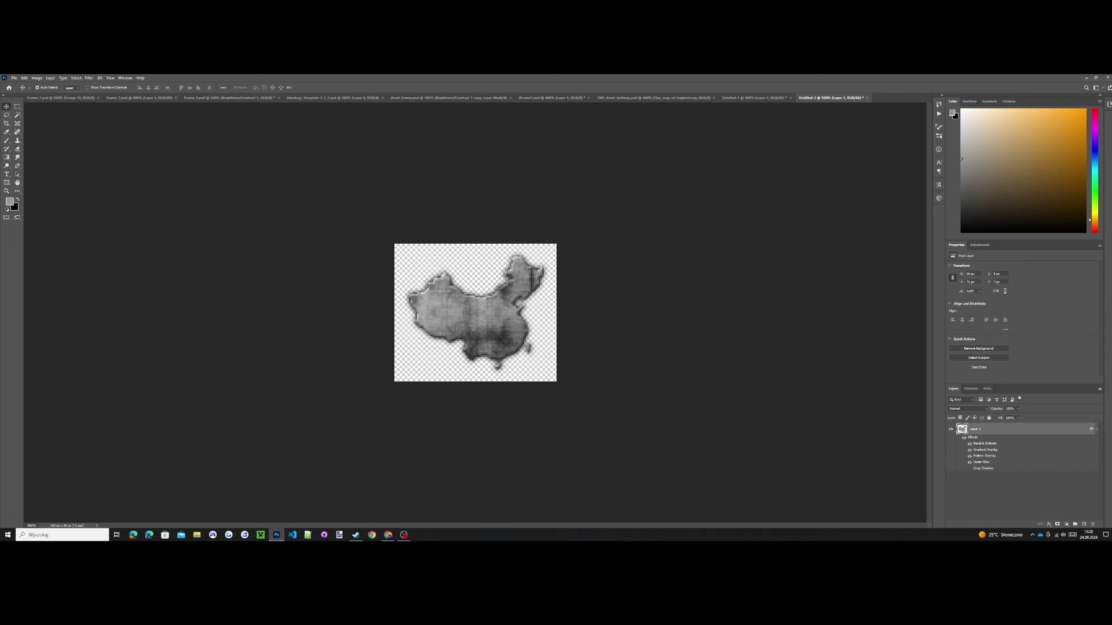
- Adjust the scale of the China map's Pattern Overlay and reposition the texture on the map
double_click(984, 457)
left_click_drag(233, 304, 234, 304)
left_click_drag(476, 313, 485, 303)
left_click_drag(234, 304, 238, 304)
left_click_drag(485, 312, 465, 297)
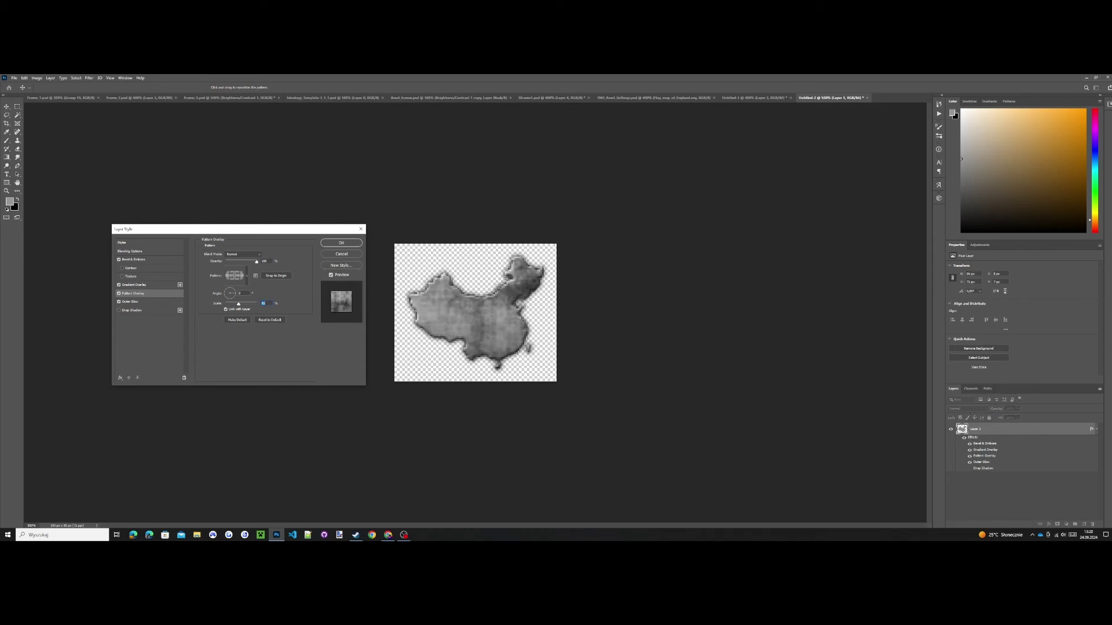
- Try the Overlay and Multiply blend modes for the pattern overlay, settle on Overlay and apply the layer style
left_click(243, 254)
left_click(243, 332)
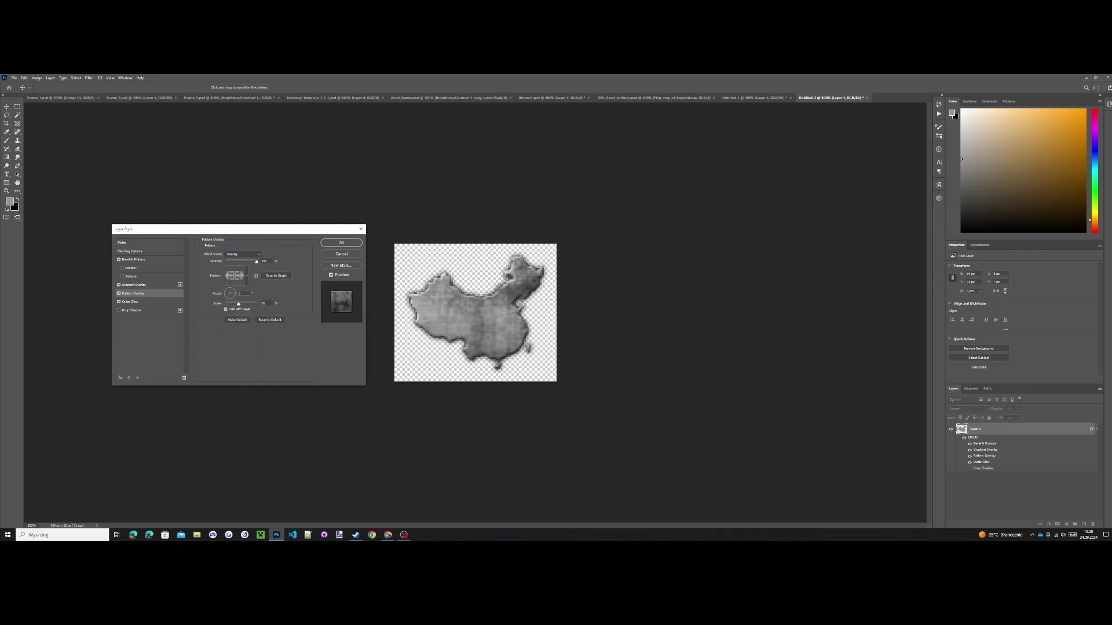
left_click(243, 254)
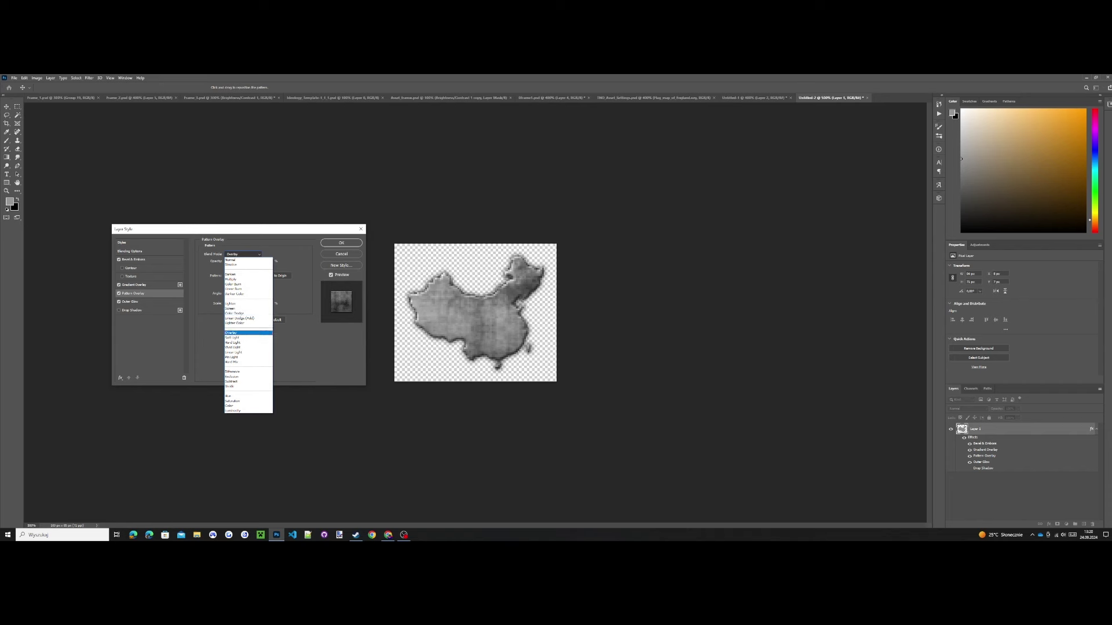
left_click(232, 279)
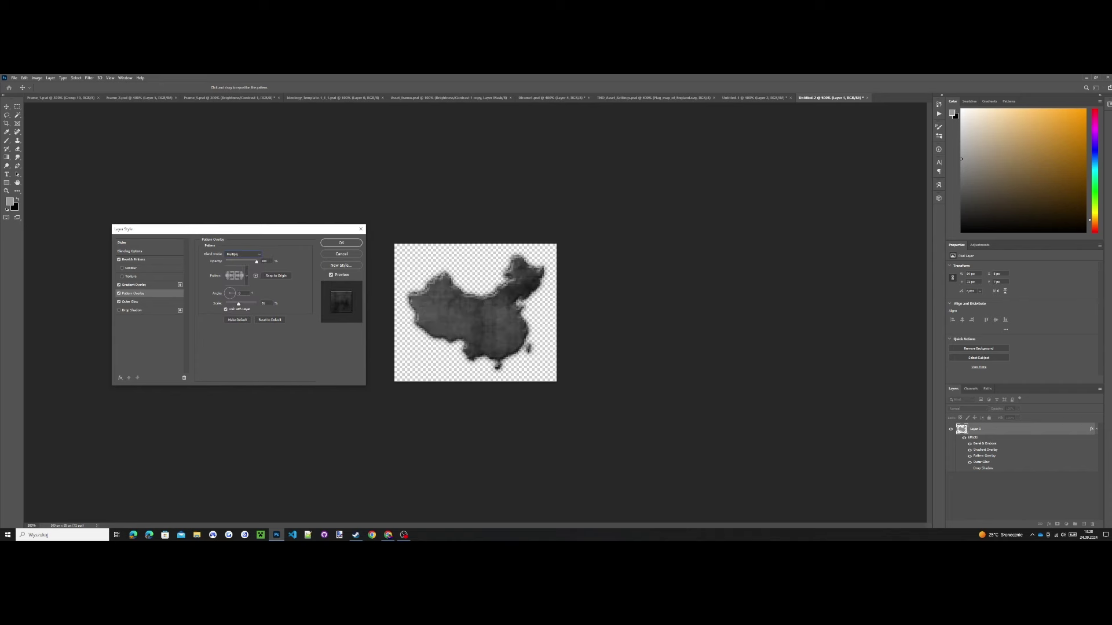
left_click(243, 255)
left_click(244, 333)
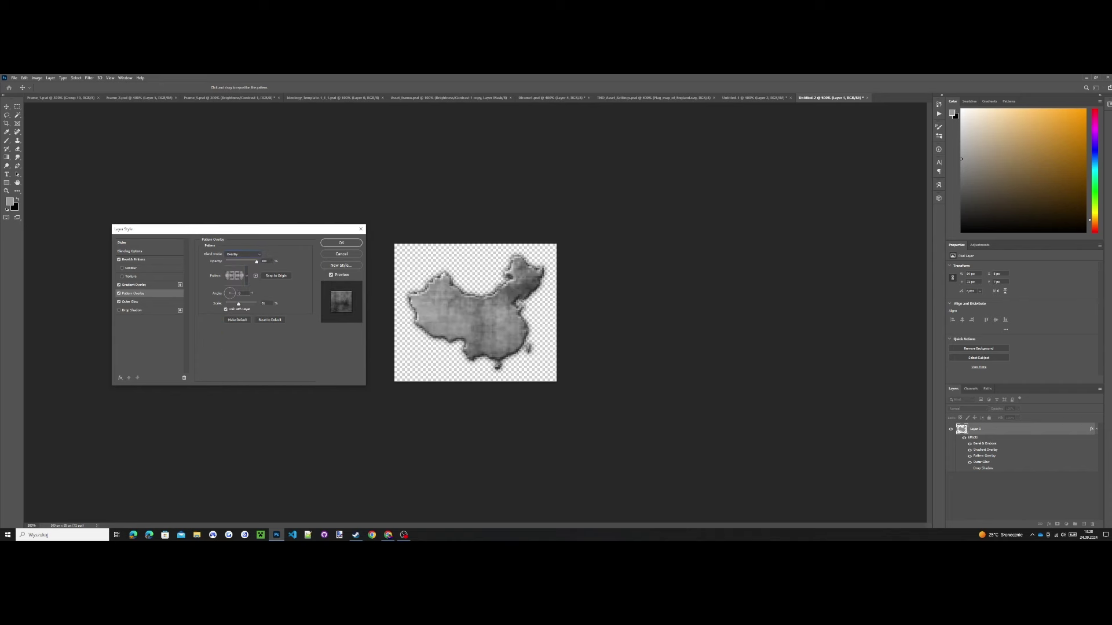
key("Return")
- Colorize the China map dark red with Hue/Saturation, using a hue of 0 and a lowered lightness
left_click(36, 78)
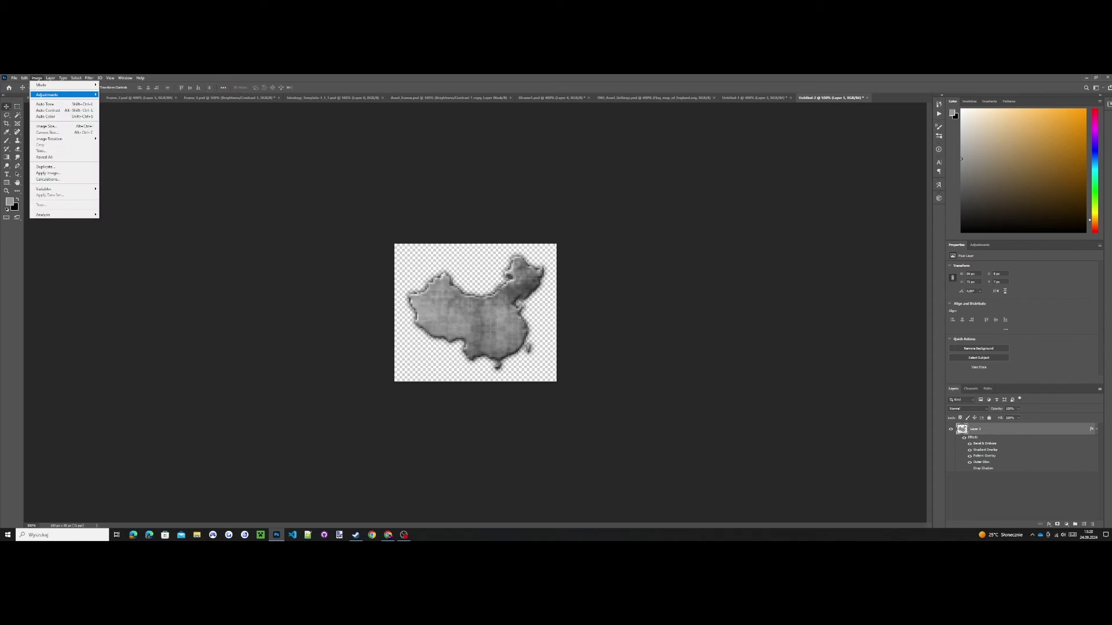
mouse_move(49, 93)
left_click(125, 126)
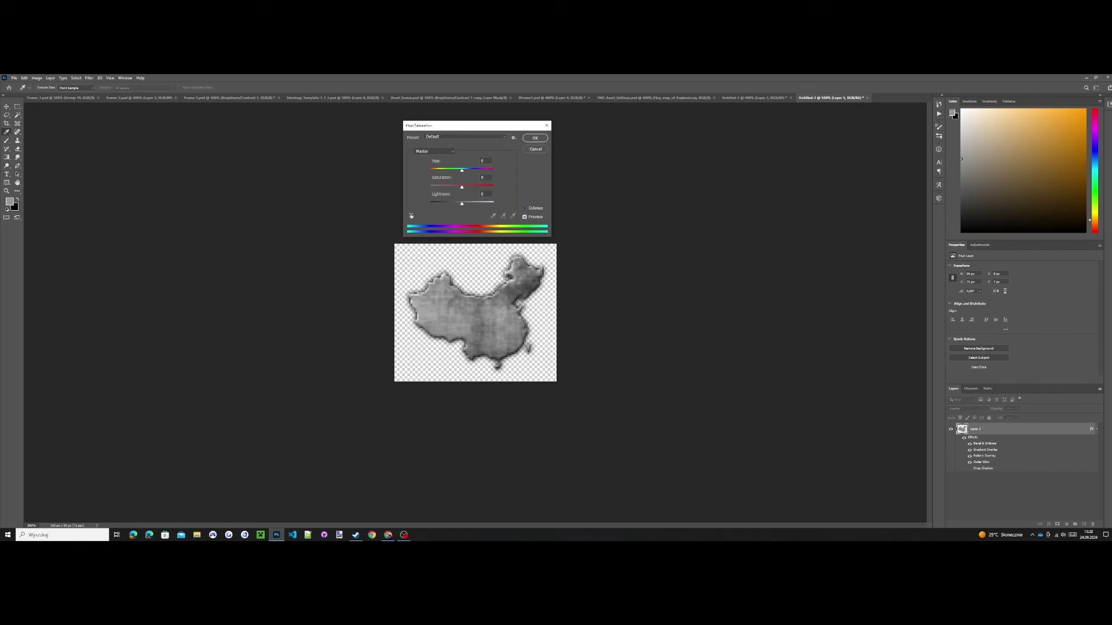
left_click(524, 208)
left_click_drag(437, 170, 430, 170)
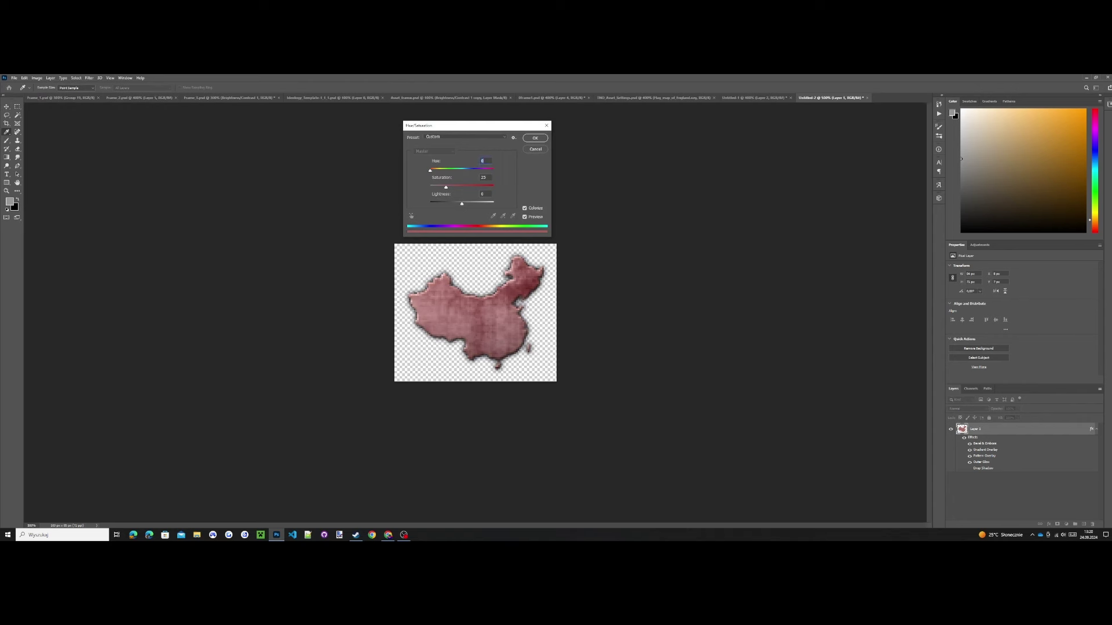
left_click_drag(462, 204, 452, 203)
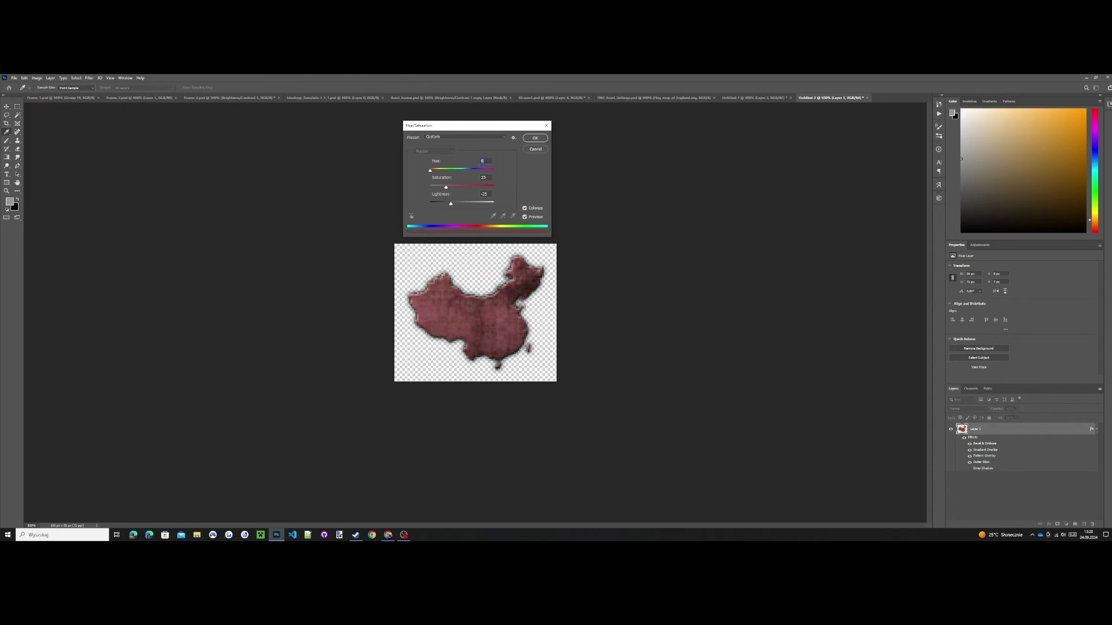
key("Return")
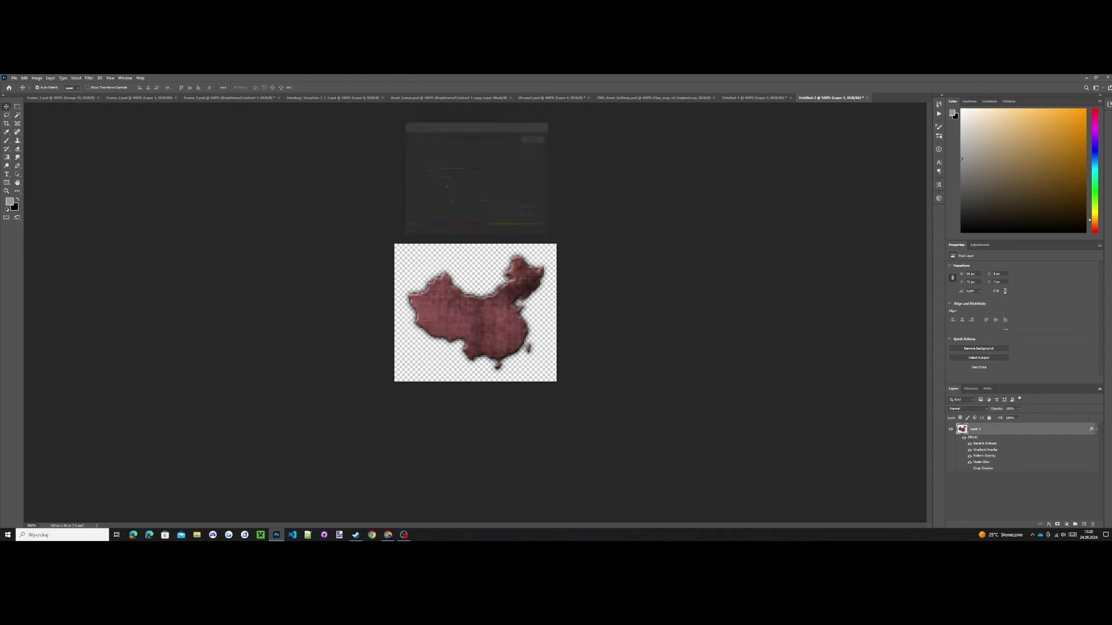
- Lighten the western and central parts of the China map with the Dodge tool
key("o")
left_click(445, 290)
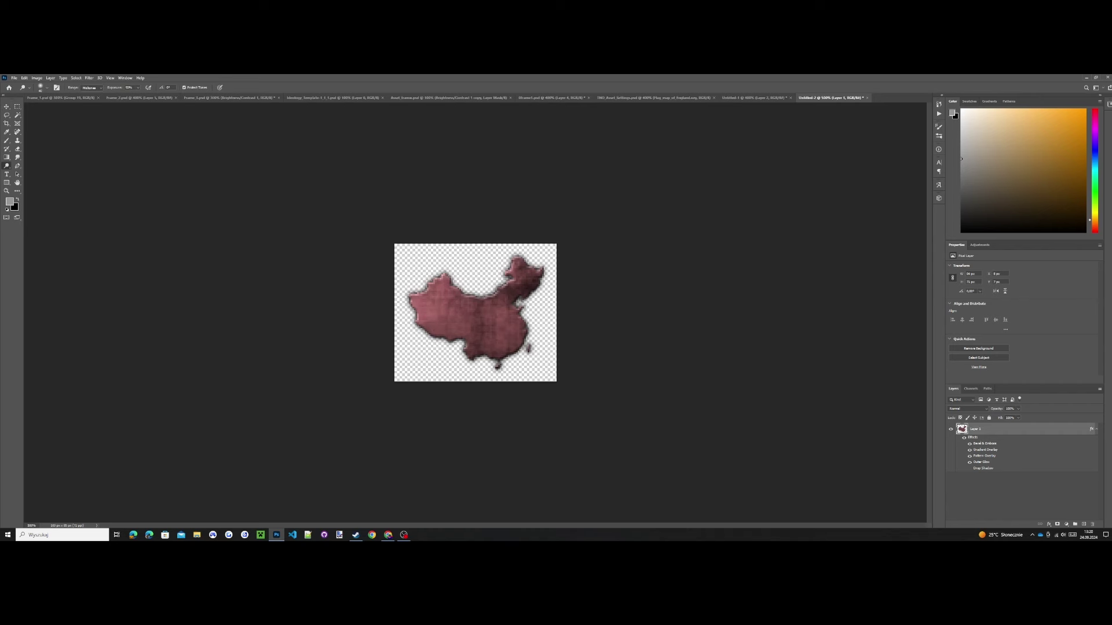
left_click(474, 309)
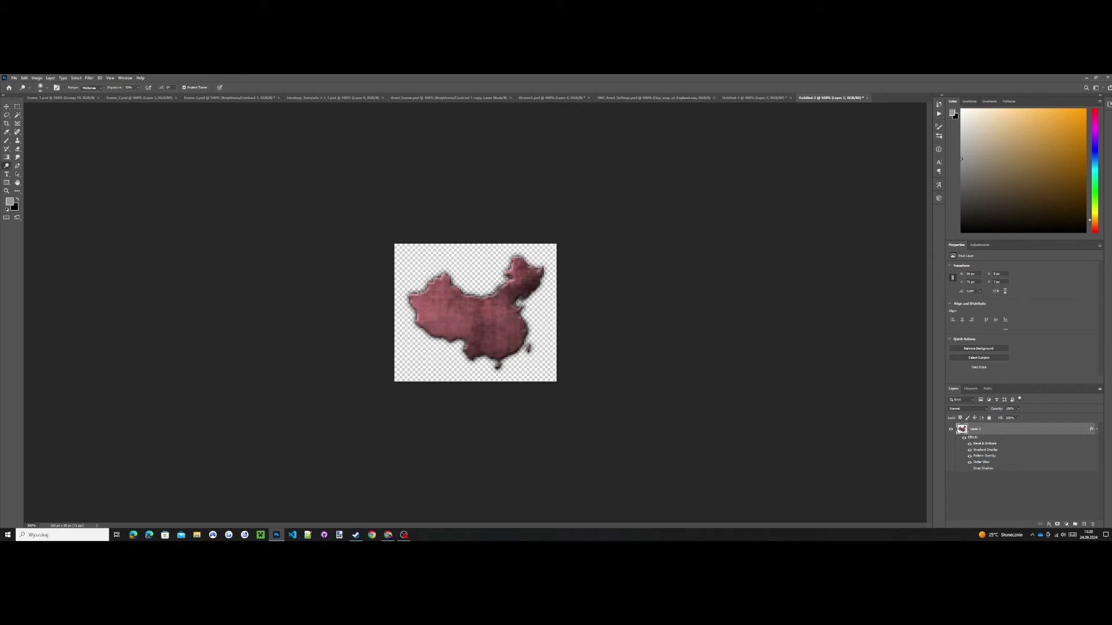
- Darken the southern and eastern parts of the China map with the Burn tool
right_click(6, 157)
right_click(7, 166)
left_click(16, 179)
key("shift+o")
left_click(495, 307)
left_click(446, 327)
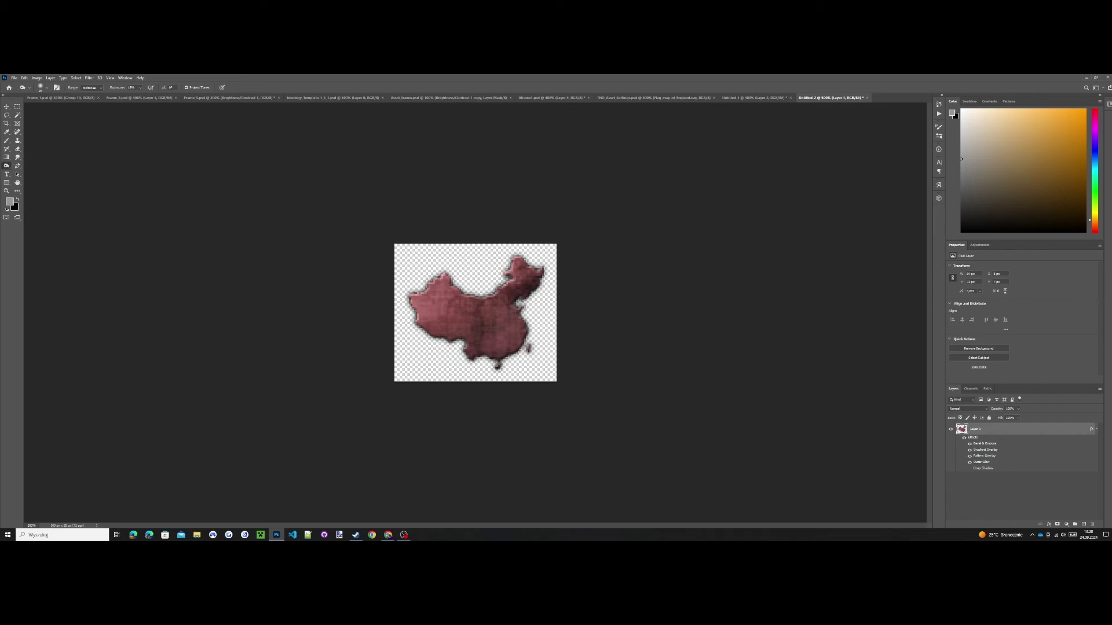
left_click(501, 340)
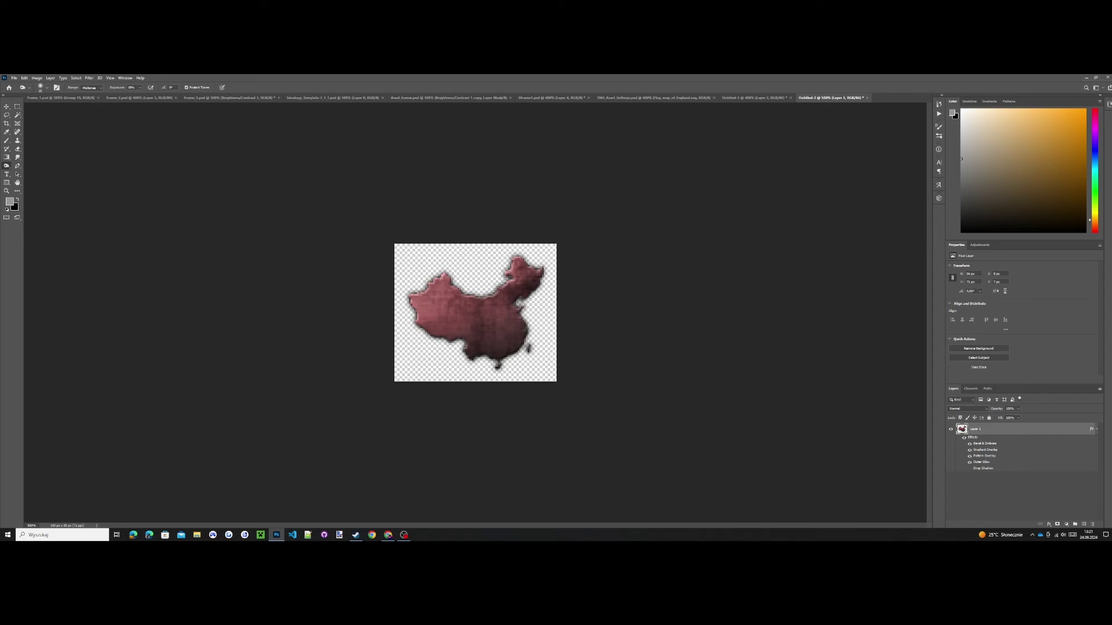
- Rasterize the layer style of the red China map and copy the whole canvas
right_click(978, 431)
left_click(1002, 259)
key("ctrl+a")
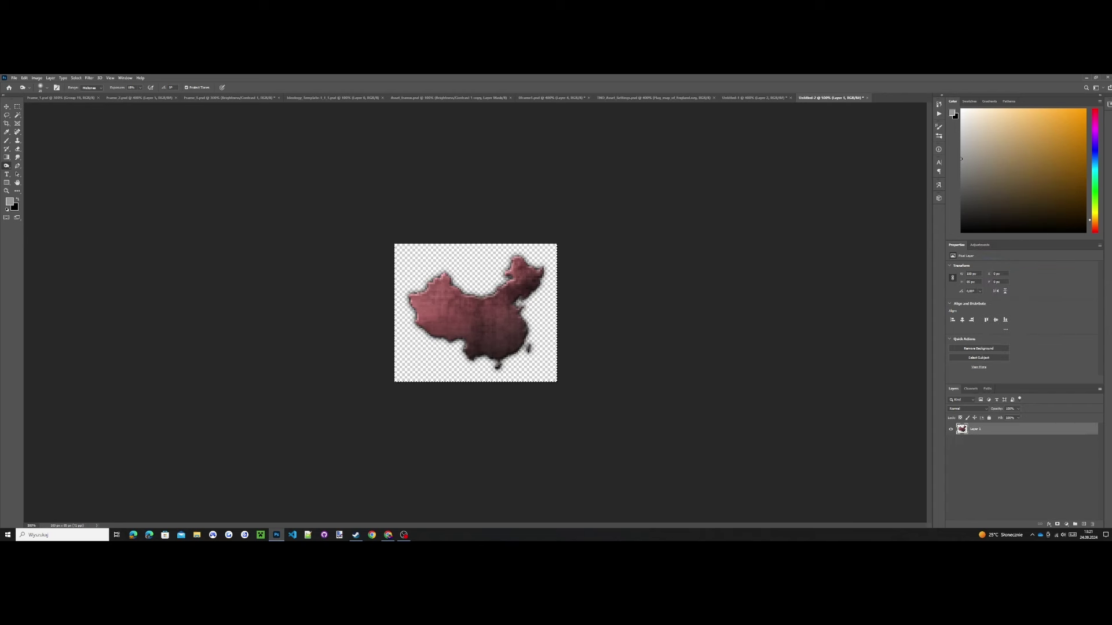
- Close the China map and man cutout documents without saving, and switch to the icon document with the laurel-framed man
key("ctrl+w")
left_click(556, 240)
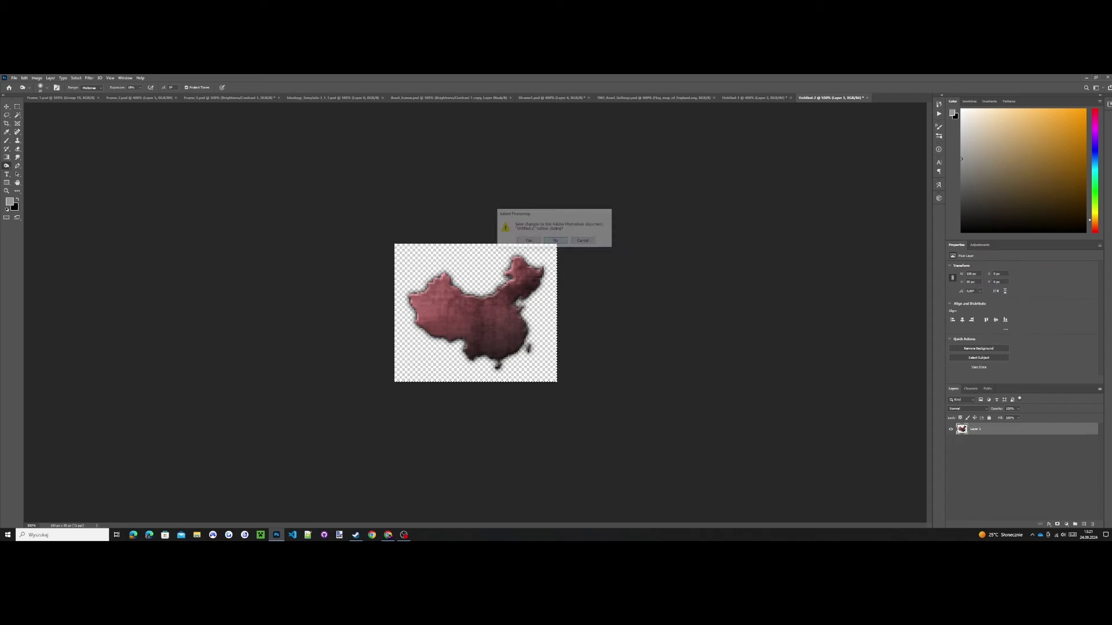
key("ctrl+Tab")
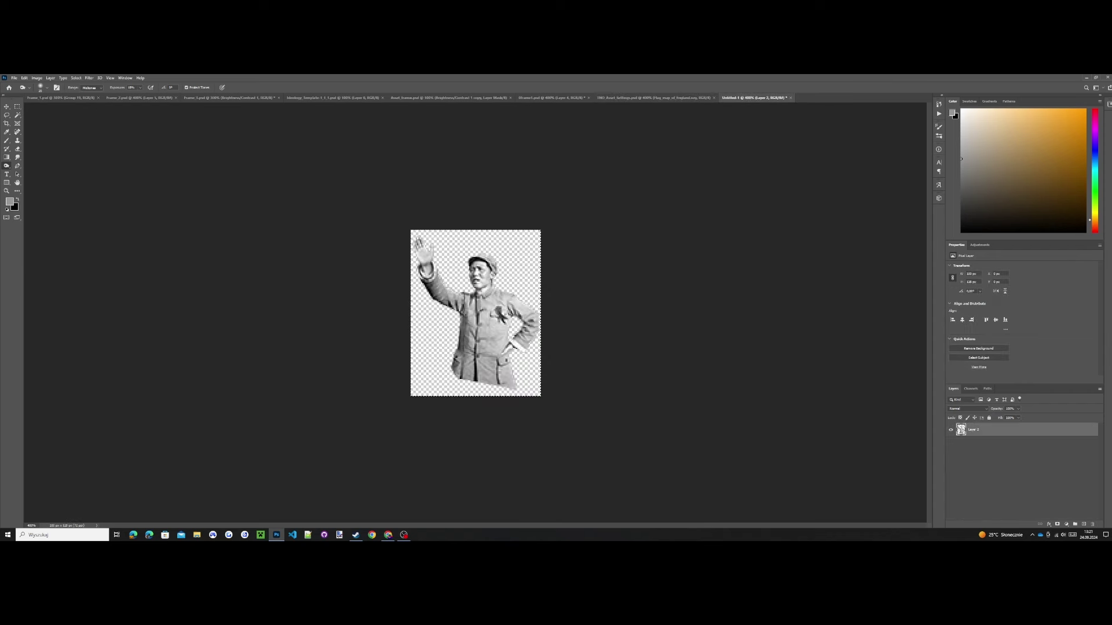
key("ctrl+w")
key("n")
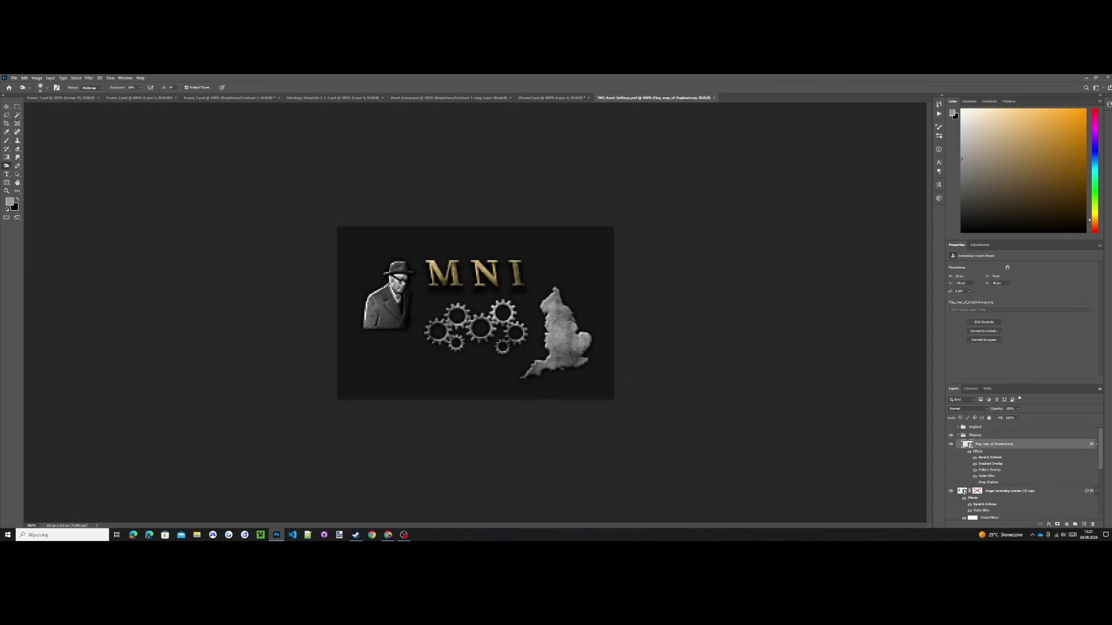
key("ctrl+shift+Tab")
key("ctrl+shift+Tab")
key("ctrl+shift+Tab")
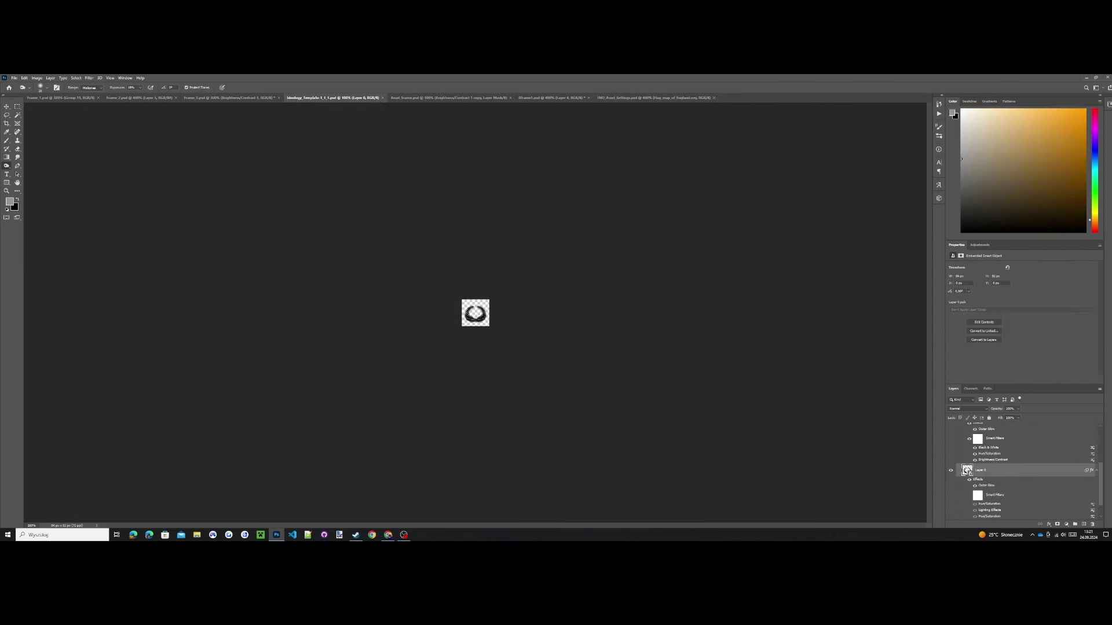
key("ctrl+Tab")
key("ctrl+Tab")
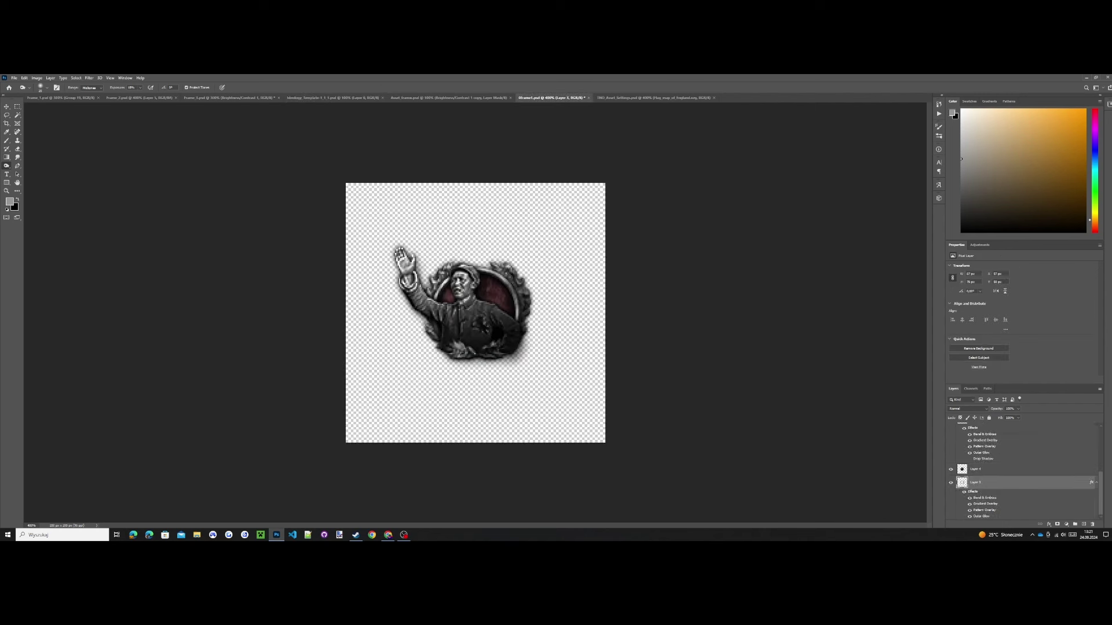
- Paste the red China map on a layer beneath the man and position it behind his head and shoulders
left_click(976, 469)
scroll(976, 469, "up", 3)
left_click(984, 463)
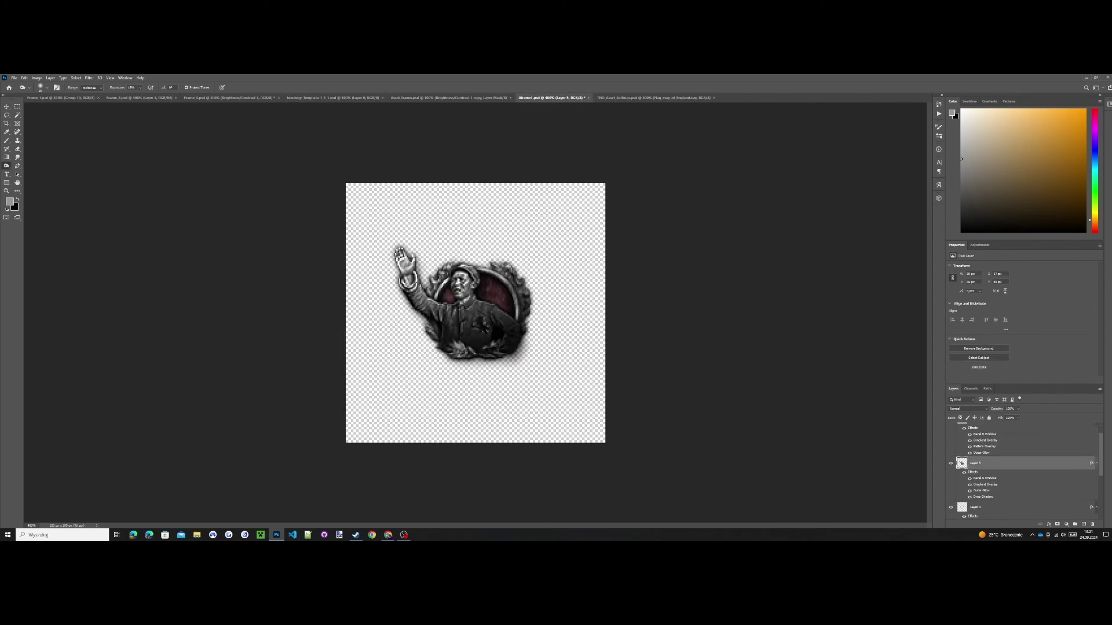
left_click(985, 508)
key("ctrl+v")
key("ctrl+t")
mouse_move(501, 318)
left_mouse_down()
mouse_move(524, 302)
mouse_move(501, 298)
mouse_move(549, 297)
mouse_move(511, 303)
left_mouse_up()
key("Return")
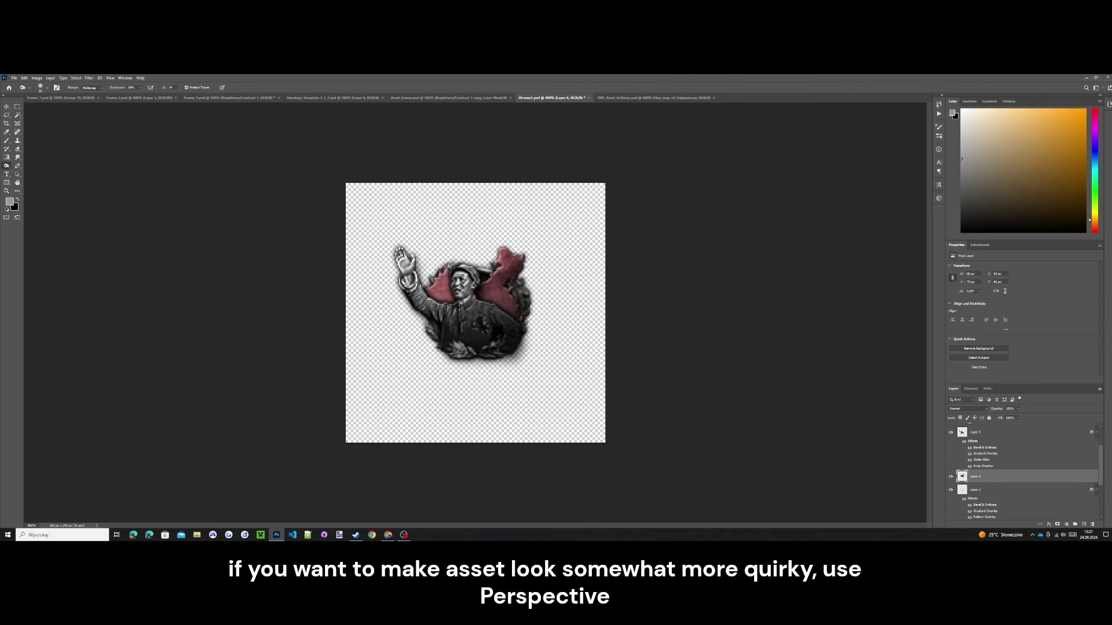
key("z")
right_click(412, 246)
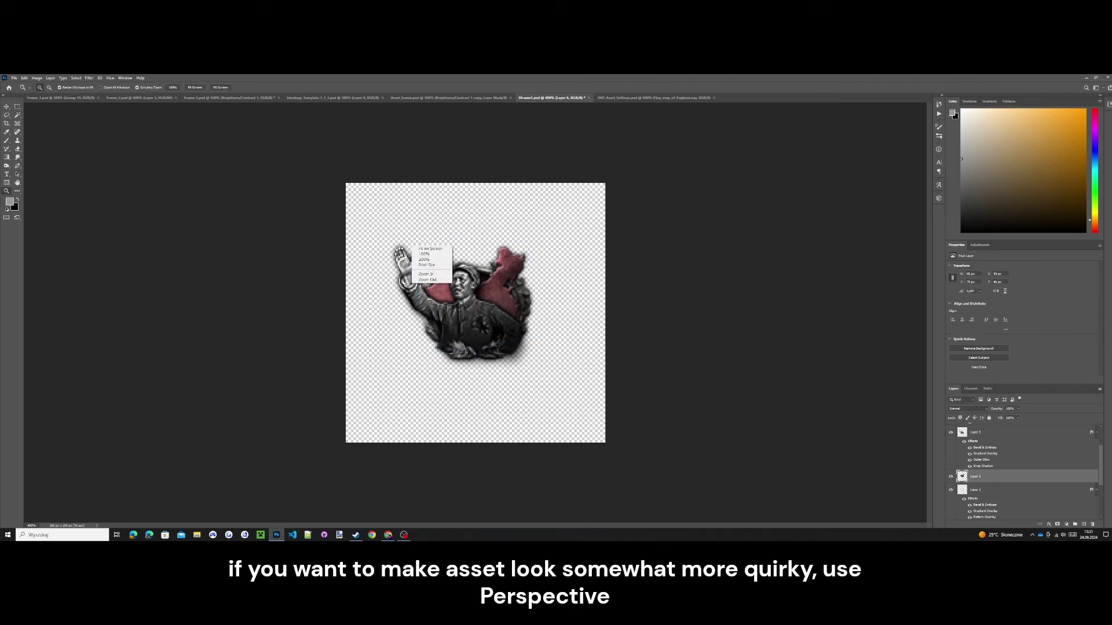
left_click(432, 265)
scroll(432, 265, "up", 4)
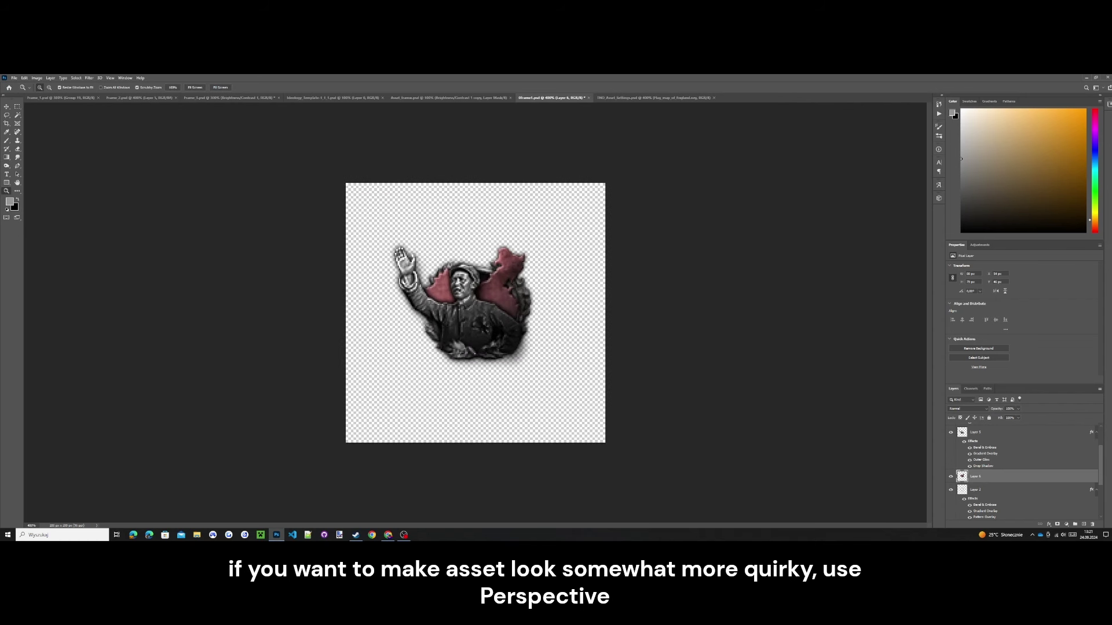
- Tilt and flatten the red China map with a Perspective transform and place it low across the man's waist
key("ctrl+t")
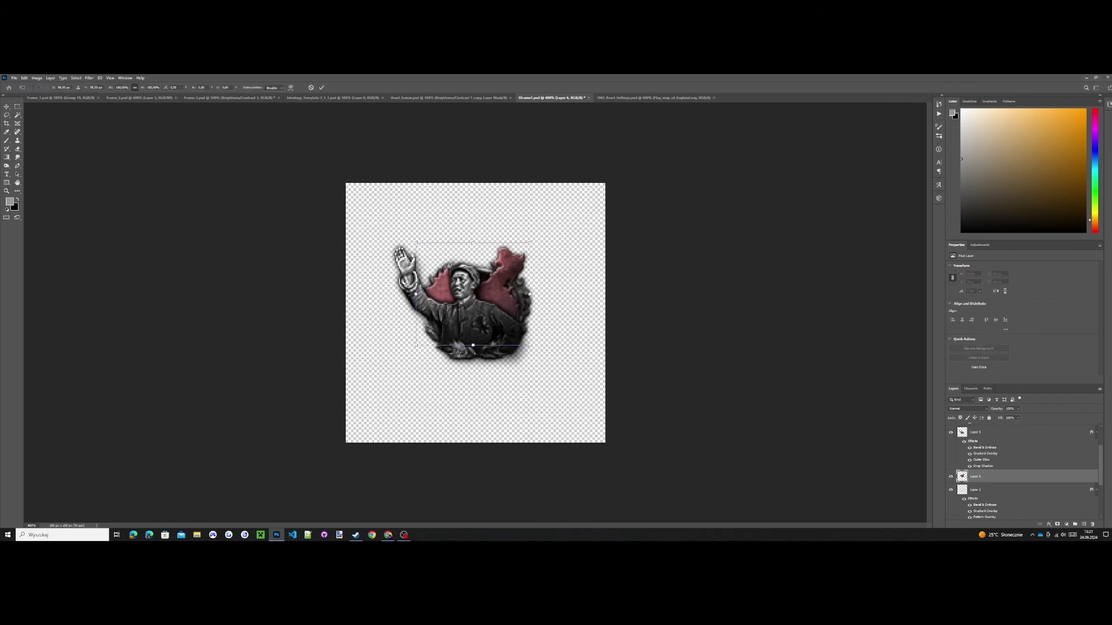
right_click(513, 289)
left_click(538, 323)
left_click_drag(473, 242, 527, 242)
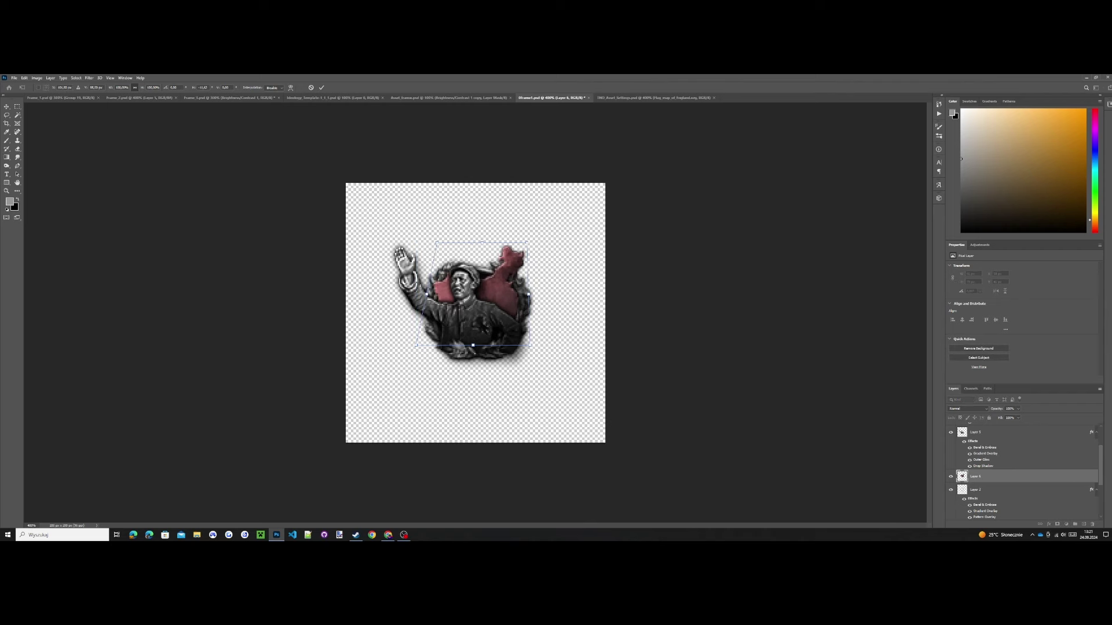
left_click_drag(437, 243, 433, 242)
mouse_move(492, 278)
left_mouse_down()
mouse_move(480, 278)
mouse_move(490, 265)
left_mouse_up()
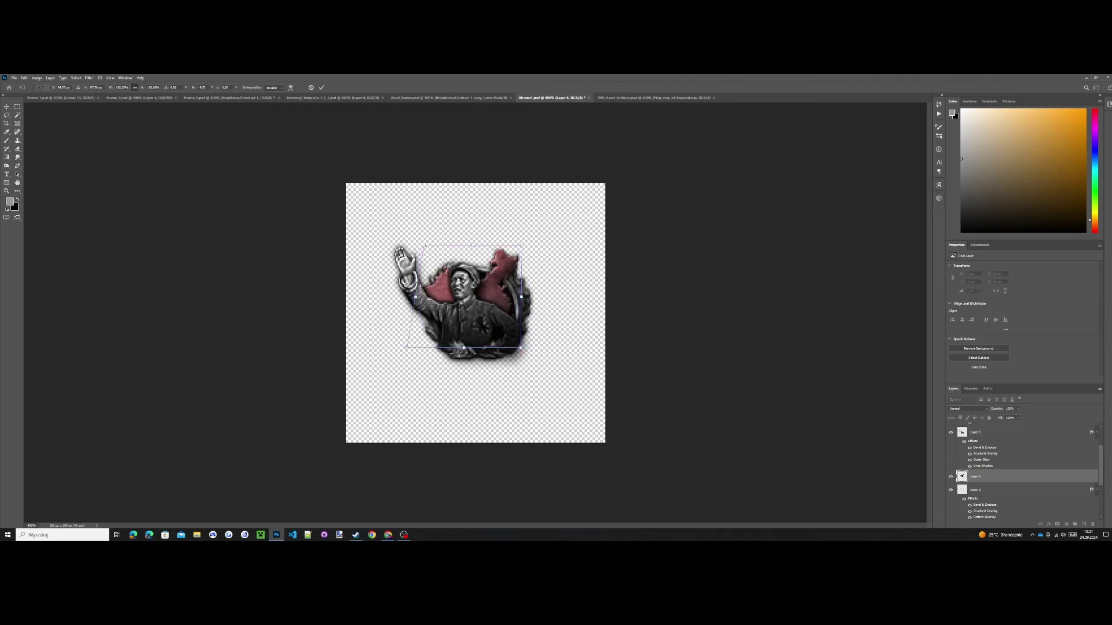
mouse_move(520, 348)
left_mouse_down()
mouse_move(534, 348)
mouse_move(517, 329)
mouse_move(524, 317)
mouse_move(520, 341)
mouse_move(521, 332)
left_mouse_up()
left_click_drag(395, 372, 399, 358)
left_click_drag(534, 372, 497, 340)
key("Return")
- Reorder the man's layer beneath the China map and raise him so his upper body rises above the map
left_click_drag(980, 432, 985, 479)
key("ctrl+t")
left_click(491, 311)
mouse_move(496, 315)
left_mouse_down()
mouse_move(484, 251)
mouse_move(501, 295)
left_mouse_up()
key("Return")
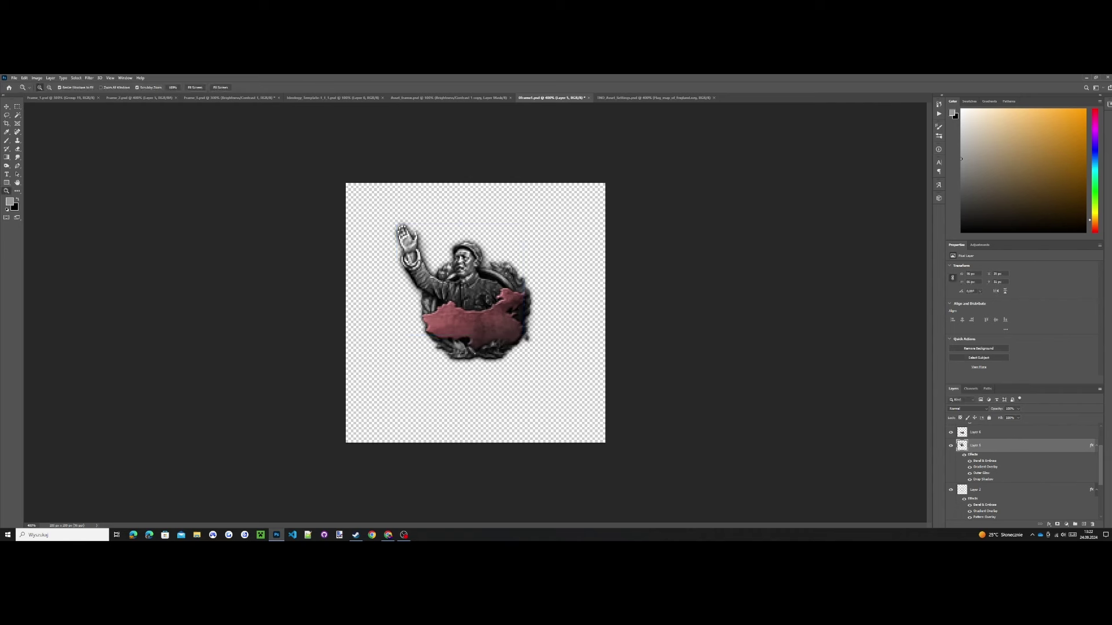
- Combine all the icon's layers into one group and add an empty layer above the group
scroll(1025, 472, "up", 2)
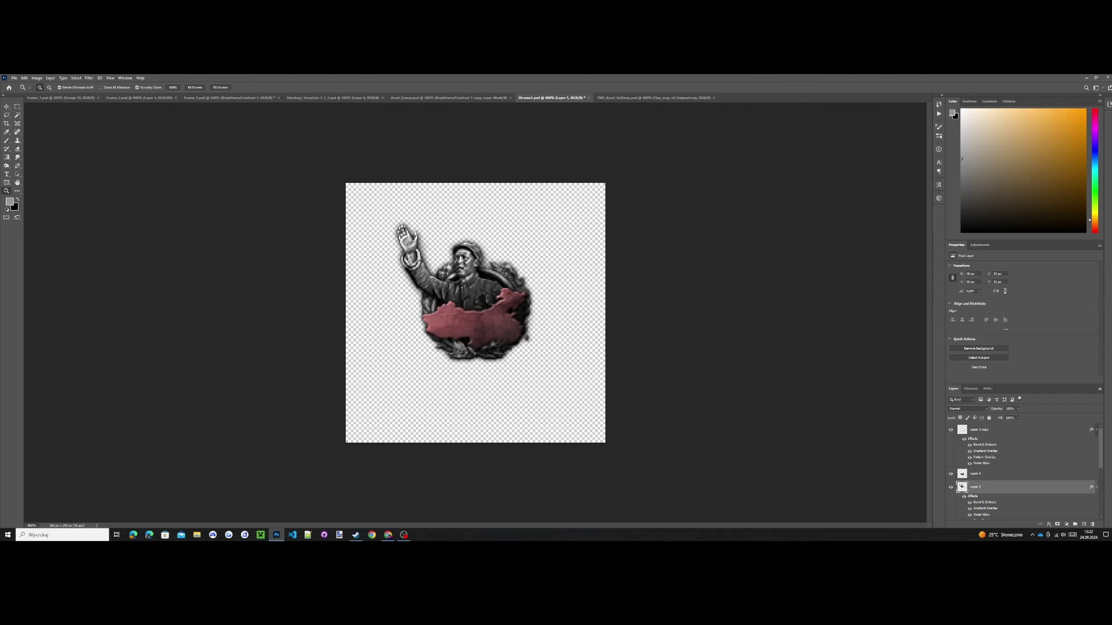
left_click(1014, 430)
left_click(1014, 474, "ctrl")
scroll(1014, 474, "down", 5)
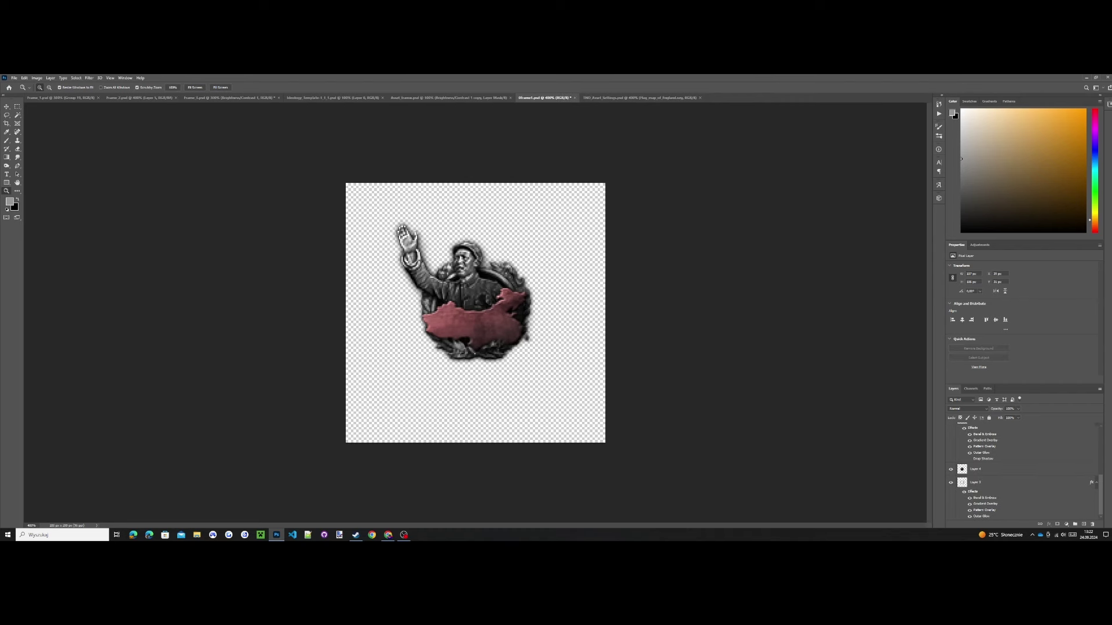
left_click(1015, 470, "ctrl")
left_click(1015, 483, "ctrl")
scroll(1014, 483, "down", 1)
scroll(1015, 482, "up", 3)
left_click(1015, 464, "ctrl")
scroll(1015, 463, "down", 2)
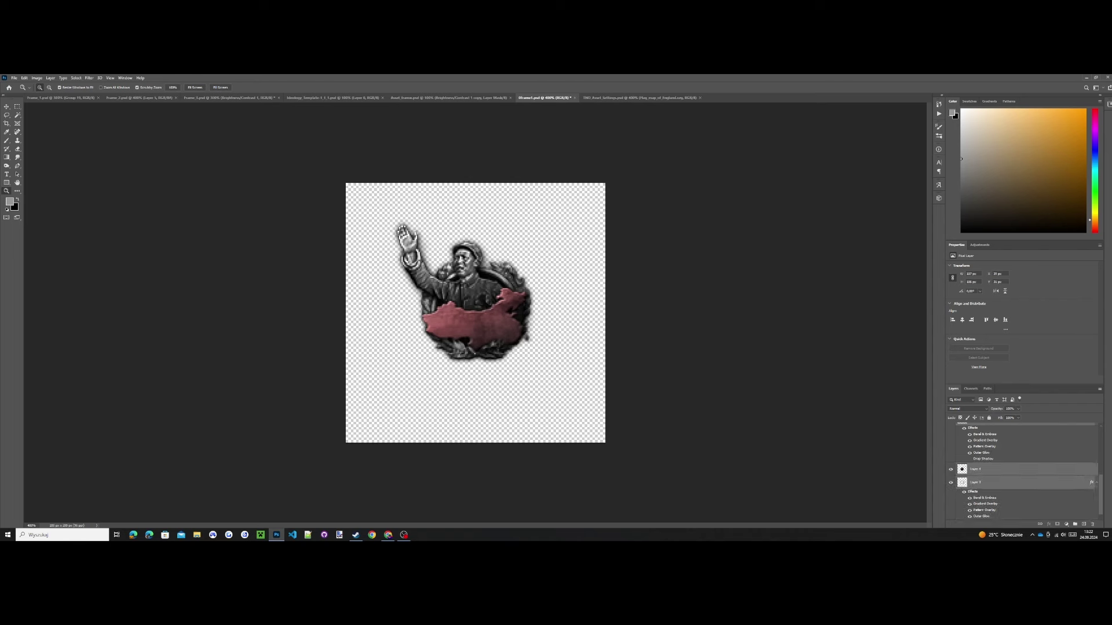
key("ctrl+z")
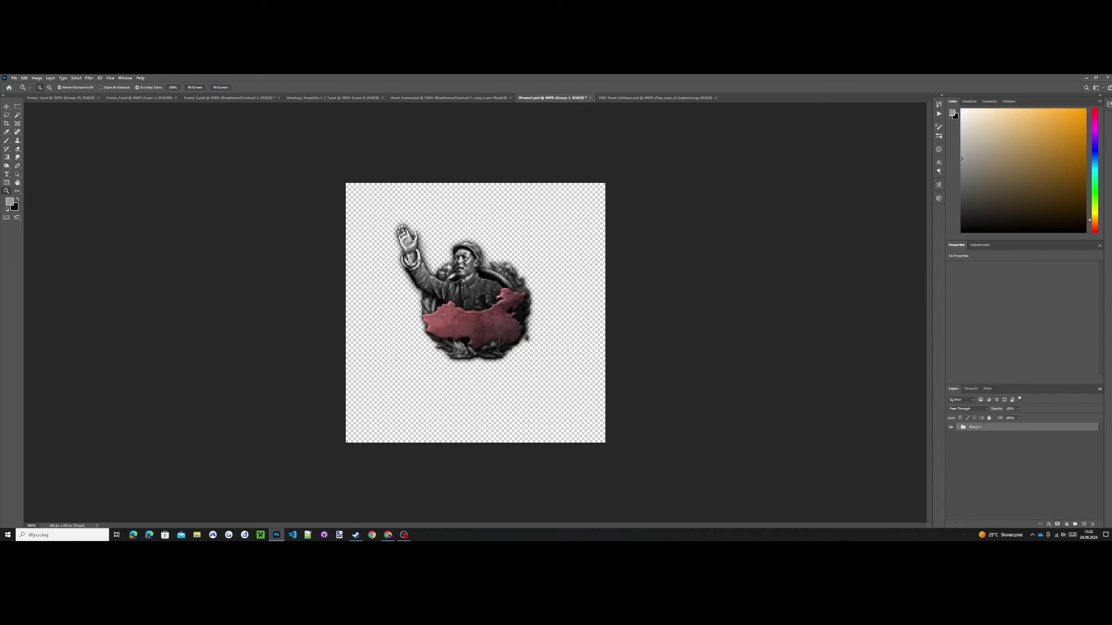
key("ctrl+z")
key("ctrl+z")
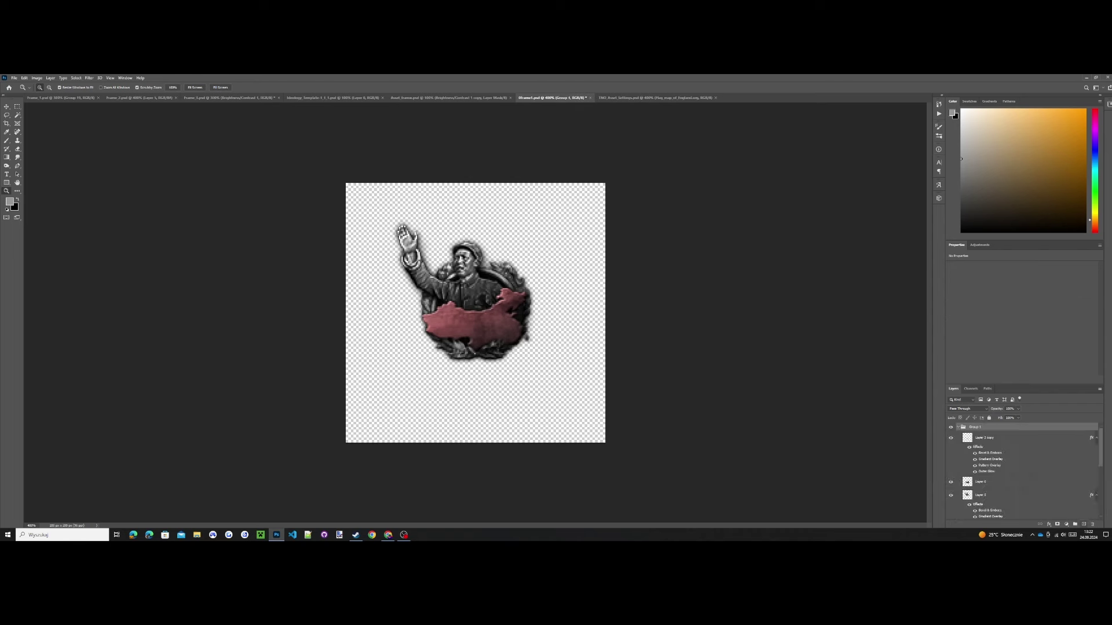
left_click_drag(966, 434, 966, 427)
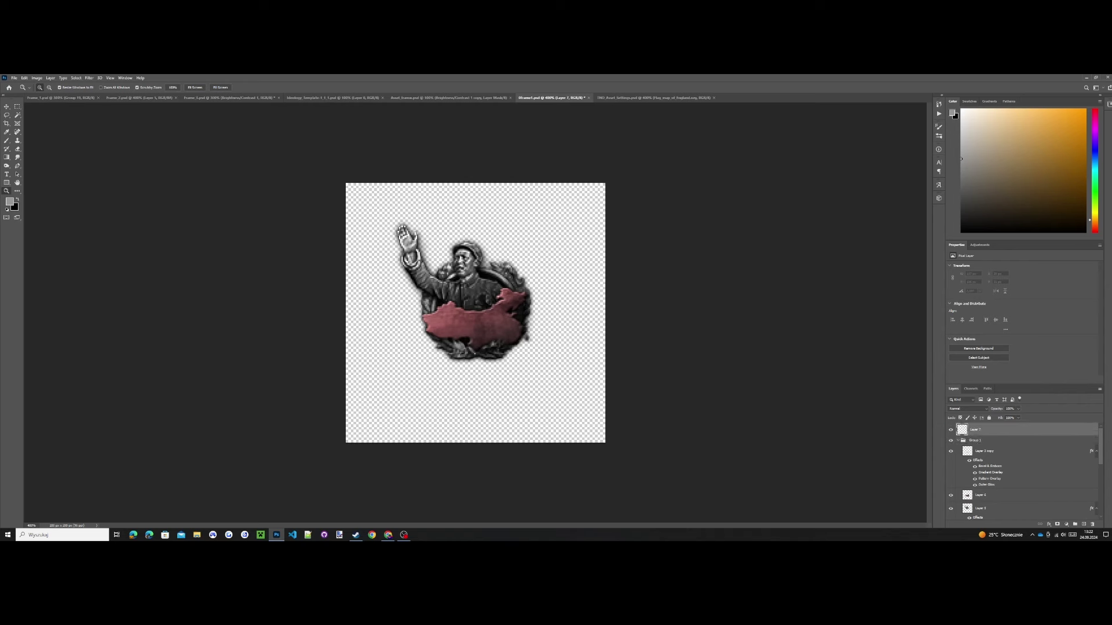
- Add a new layer beneath the man and paint a soft orange sun beside his head with the Brush tool
key("b")
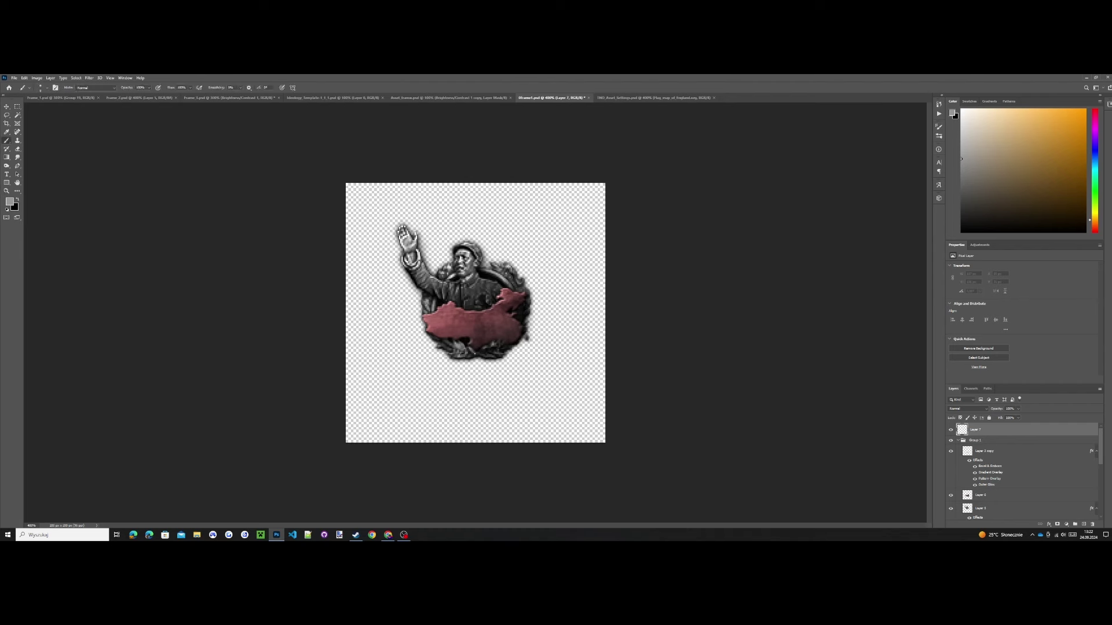
scroll(1022, 472, "down", 3)
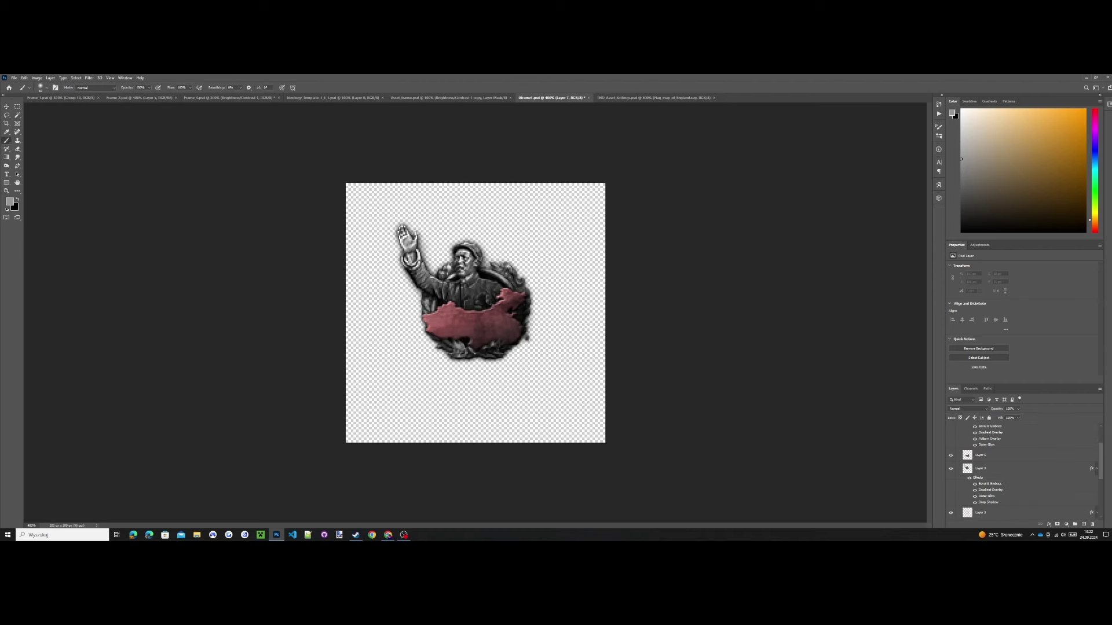
left_click(991, 512)
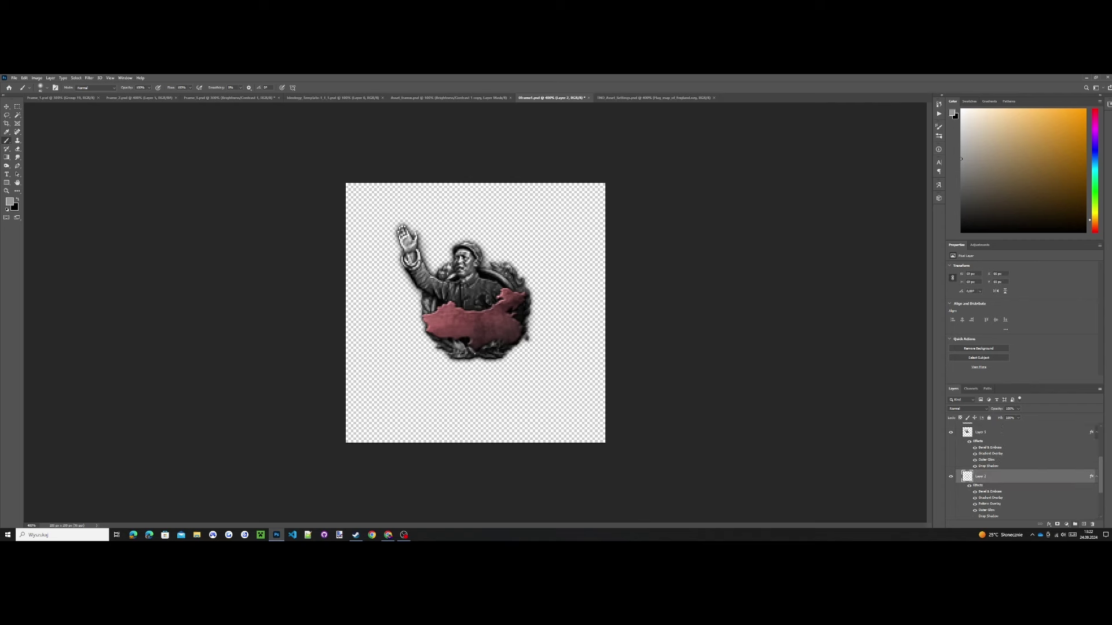
left_click(1084, 524)
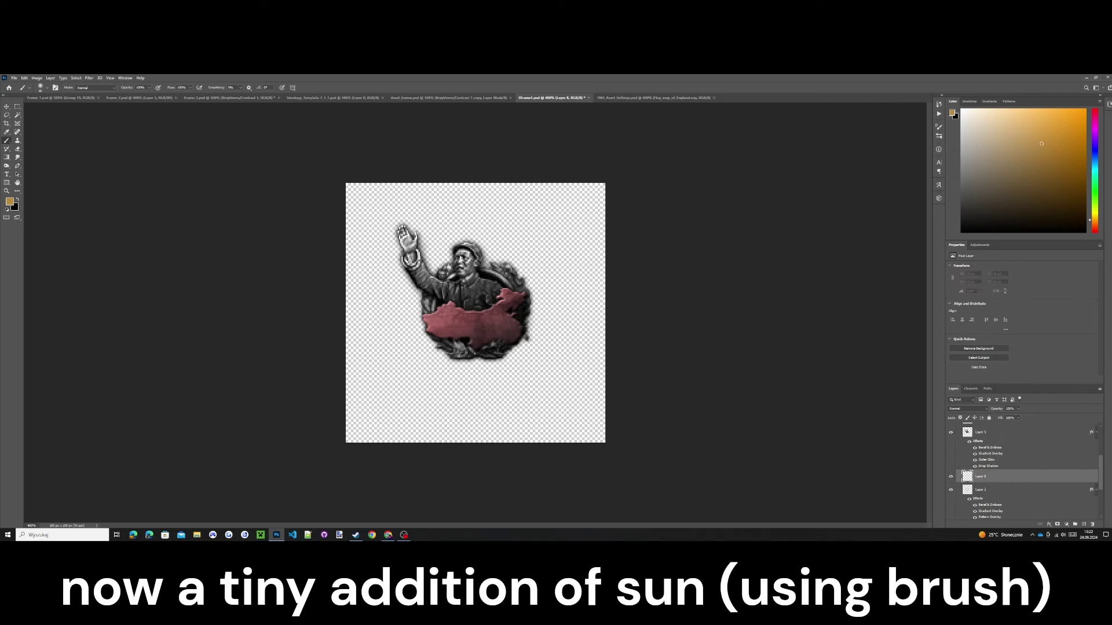
left_click(493, 284)
left_click(493, 284)
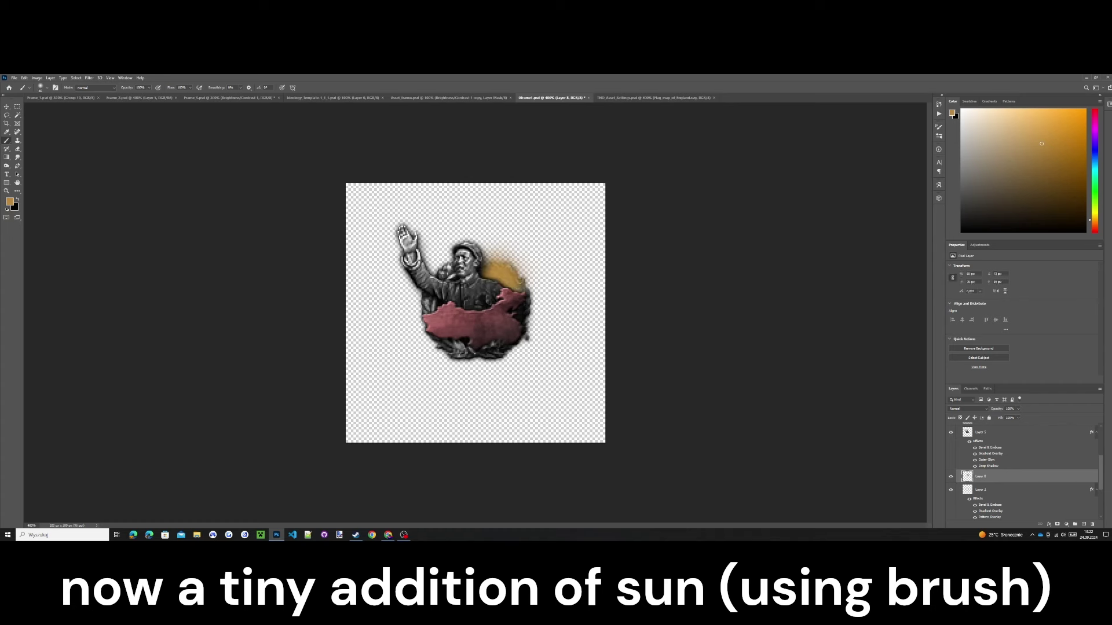
- Duplicate the sun layer, set the copy to Linear Dodge (Add), and duplicate it once more to brighten the sun
key("ctrl+j")
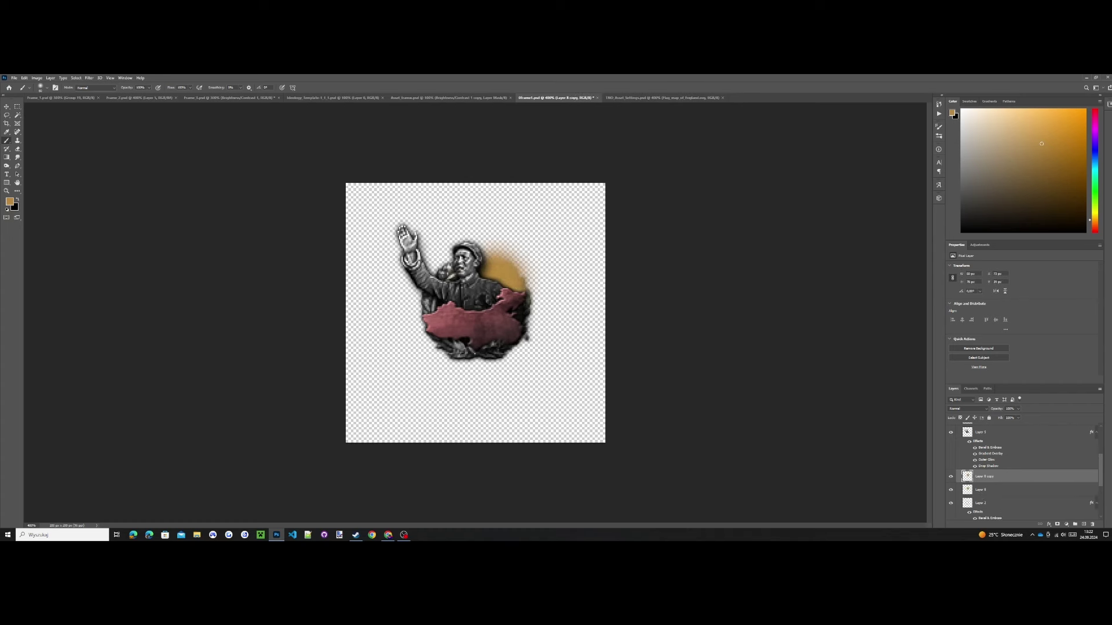
left_click(968, 409)
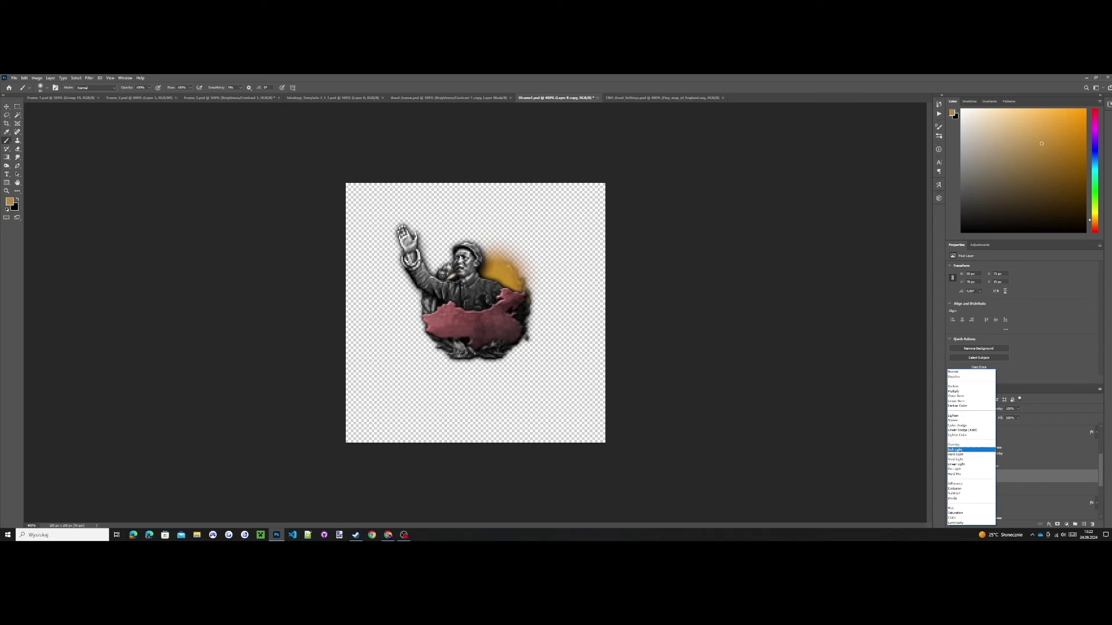
left_click(962, 430)
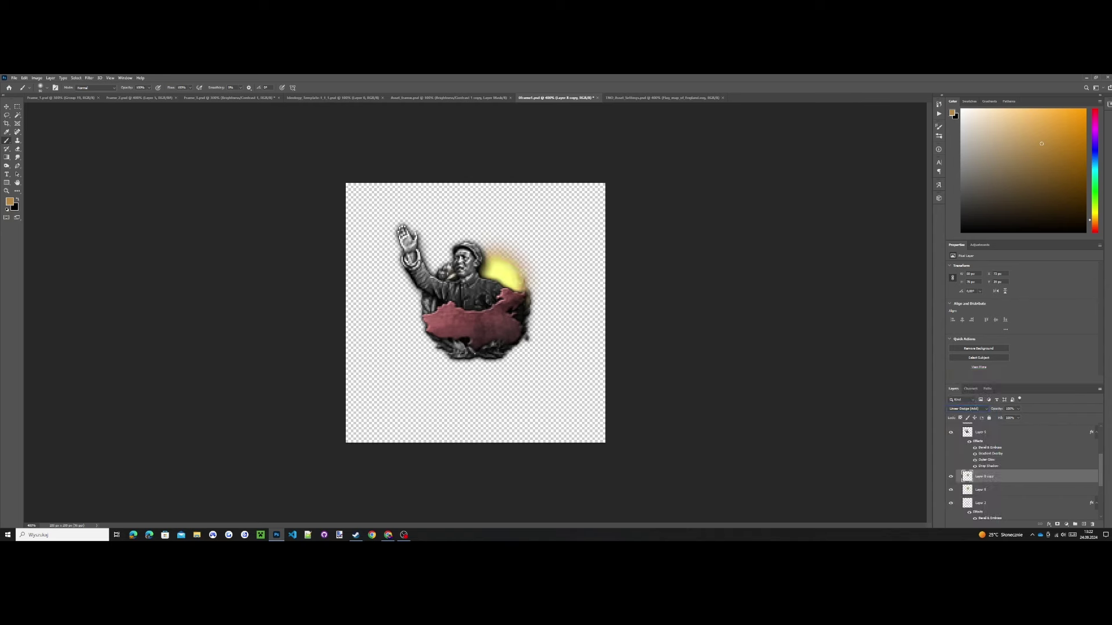
key("ctrl+j")
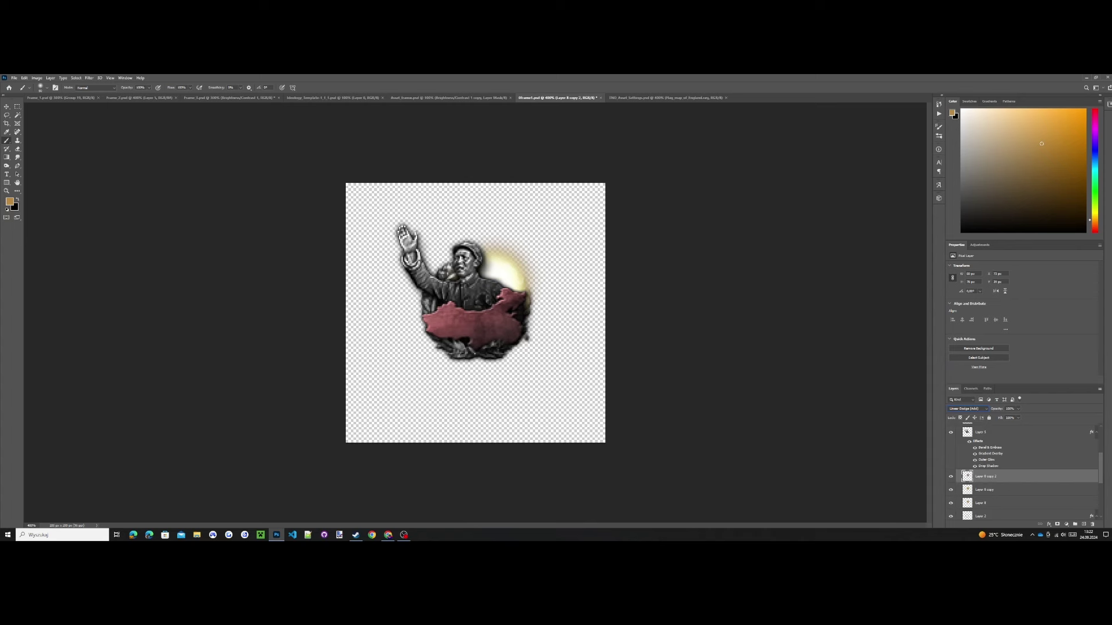
- Select all three sun layers together and reposition the sun slightly behind the man's shoulder
left_click(996, 490, "ctrl")
left_click(996, 503, "ctrl")
key("ctrl+t")
mouse_move(508, 293)
left_mouse_down()
mouse_move(583, 262)
mouse_move(514, 281)
left_mouse_up()
key("Return")
- Lower the brush opacity and paint a soft orange tint over the man, map and sun on the layer above the group
scroll(1008, 475, "up", 4)
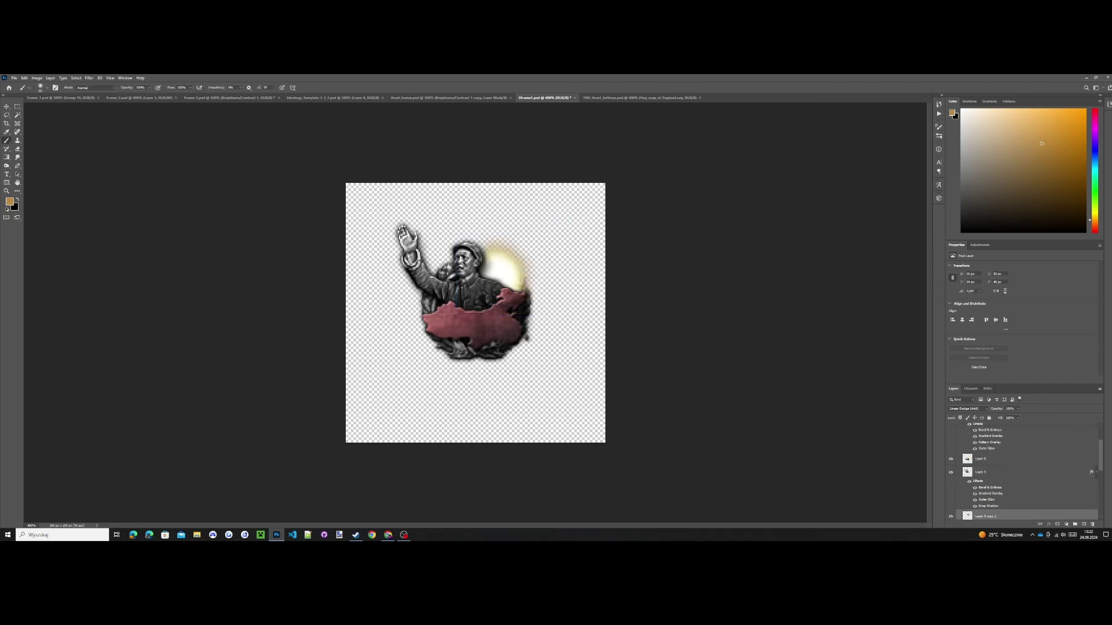
left_click(1008, 496)
left_click(1007, 509, "ctrl")
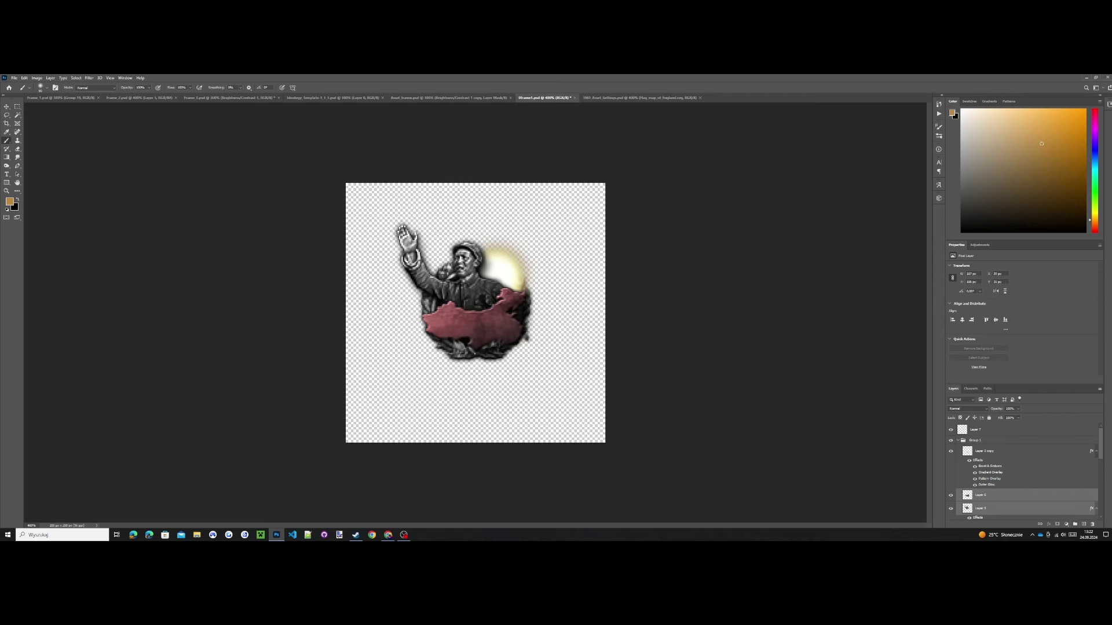
left_click(1008, 430)
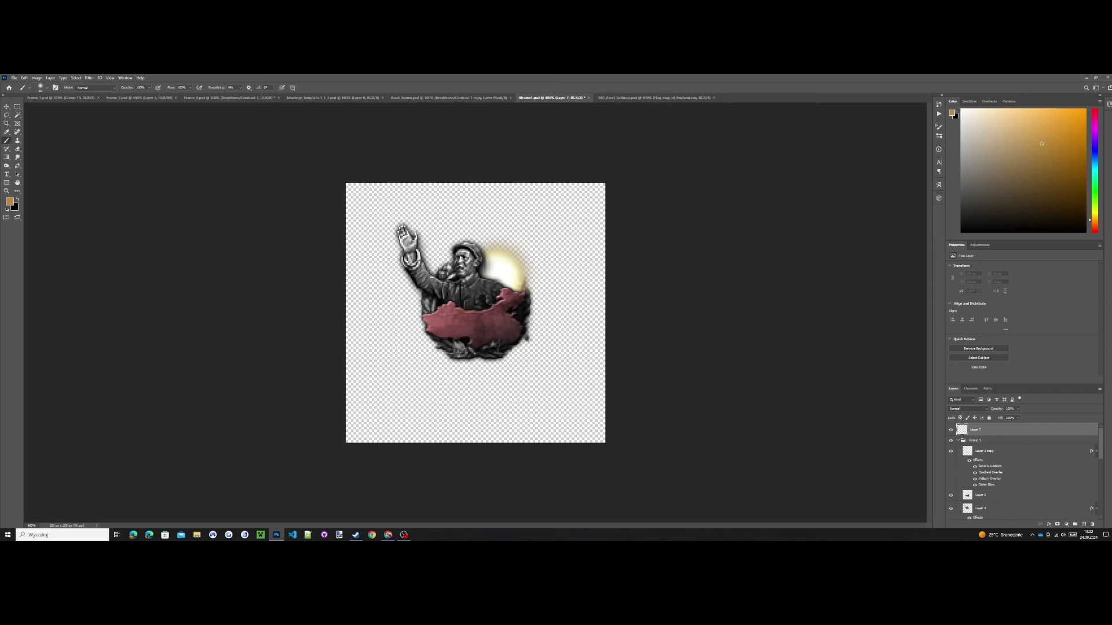
left_click(96, 88)
left_click(97, 88)
mouse_move(445, 224)
left_mouse_down()
mouse_move(486, 325)
mouse_move(510, 295)
mouse_move(483, 269)
mouse_move(522, 296)
mouse_move(472, 246)
left_mouse_up()
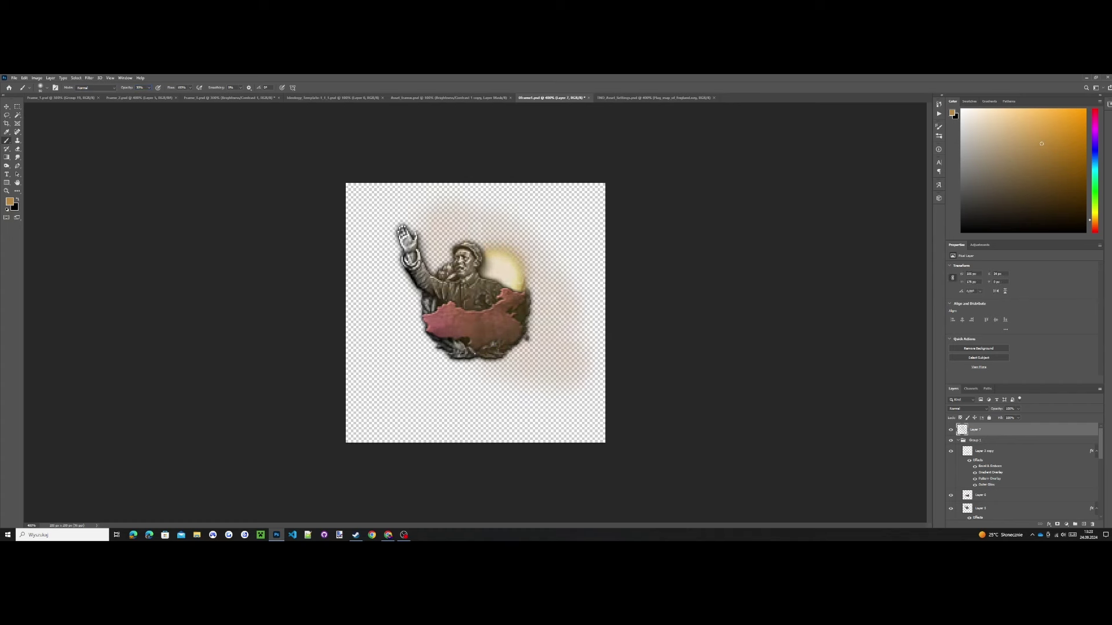
- Add another layer above the tint layer and clip both layers to the icon group
left_click(1083, 524)
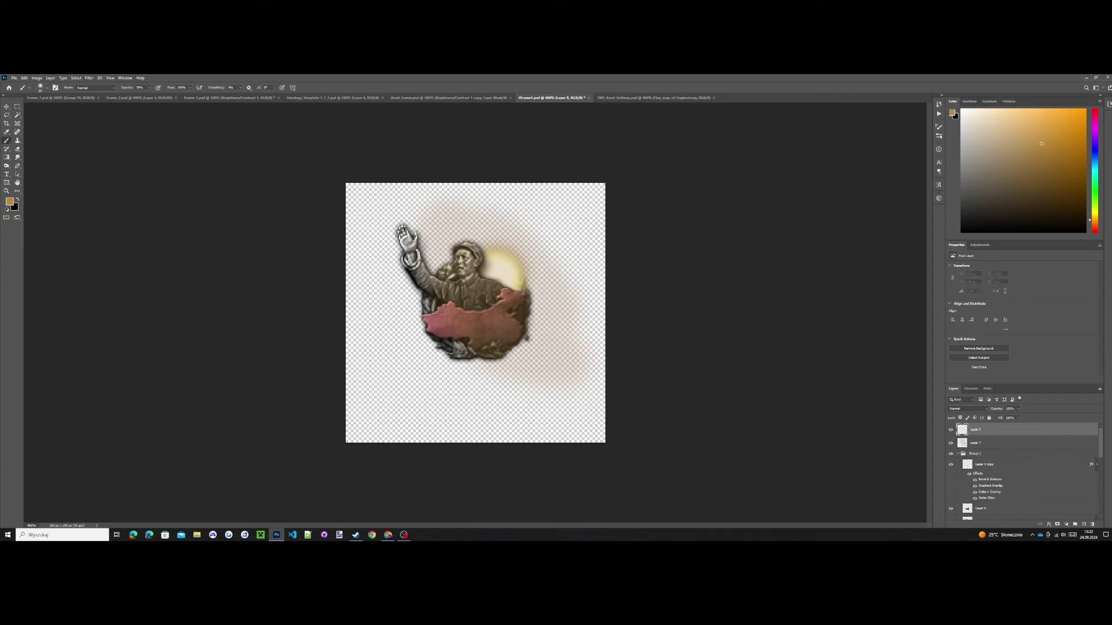
right_click(1000, 430)
left_click(1024, 279)
right_click(1000, 443)
left_click(1019, 295)
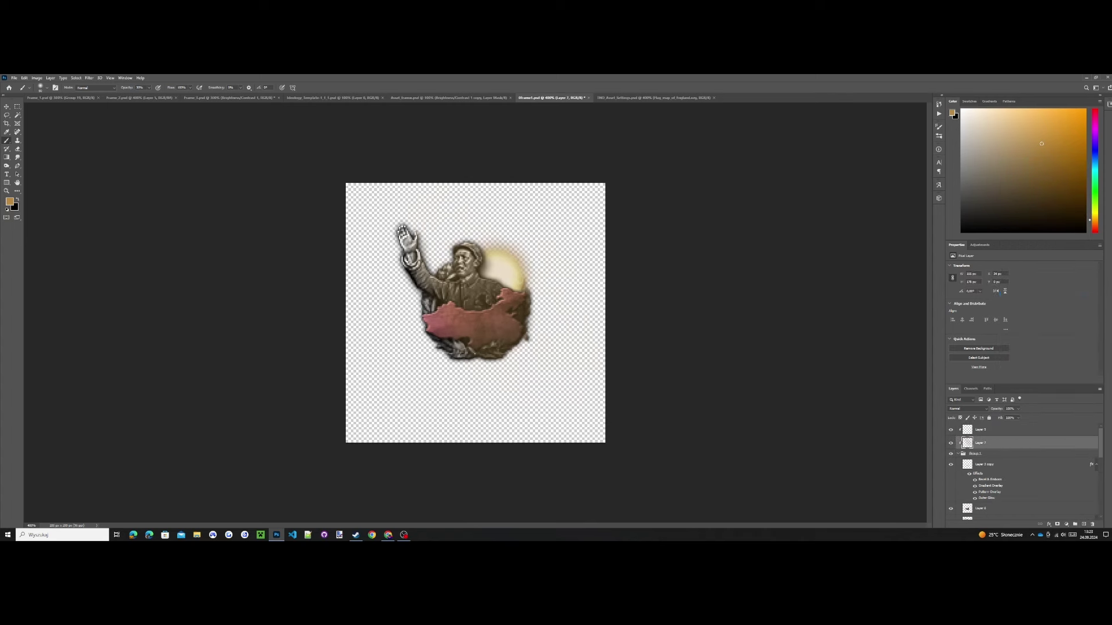
- Brush a second soft orange tint over the sun side of the icon on the upper clipped layer
left_click(1000, 430)
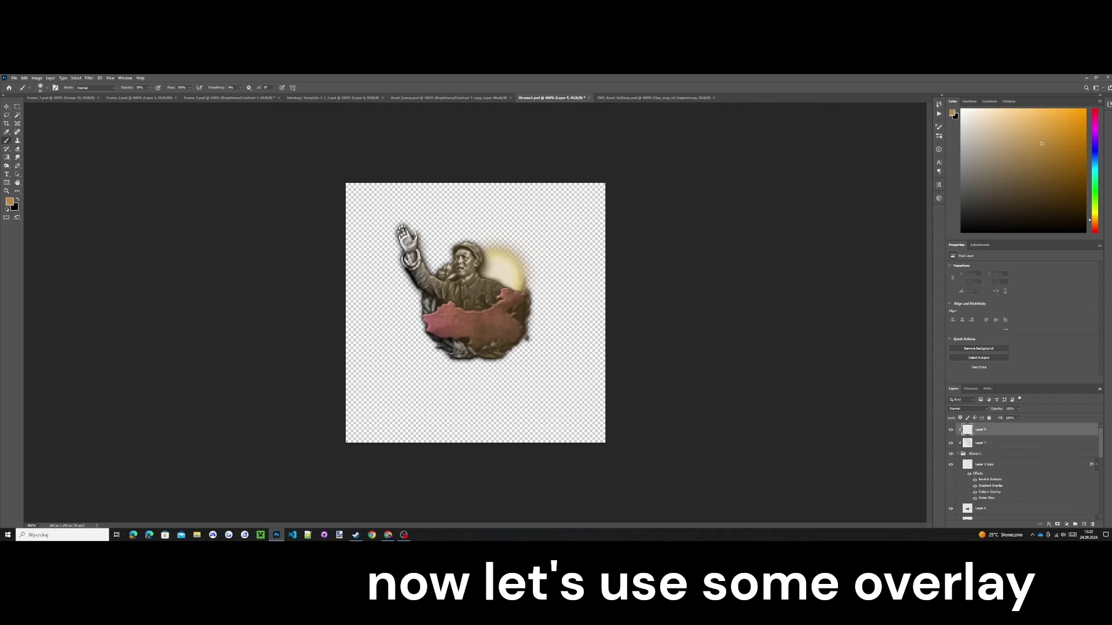
key("p")
key("b")
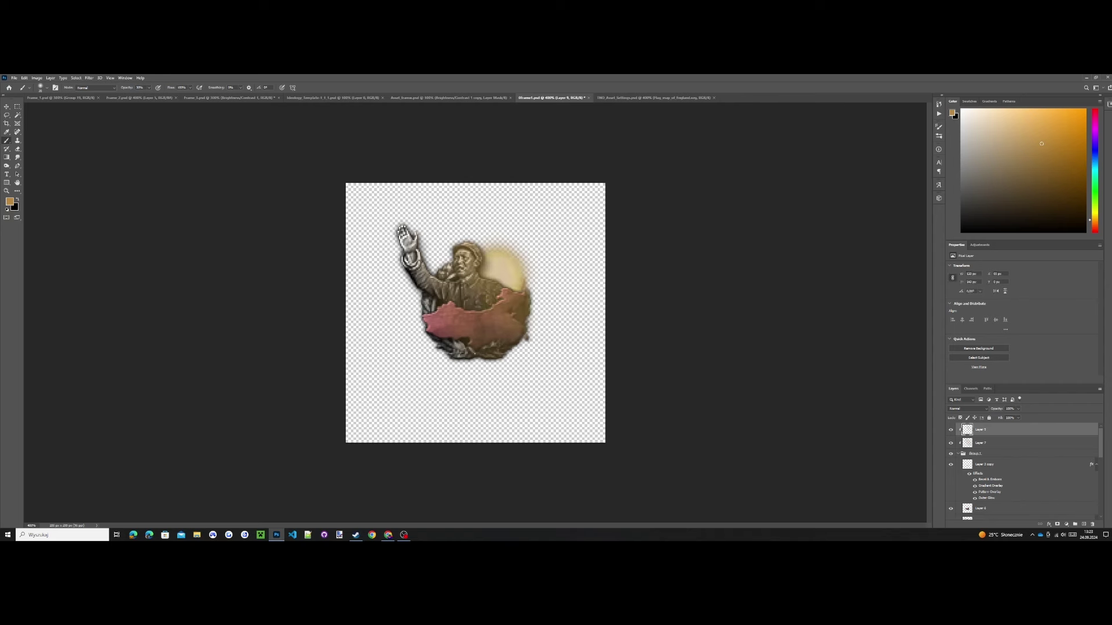
- Add a new layer on top and set it and both clipped tint layers to the Overlay blending mode
key("ctrl+shift+alt+n")
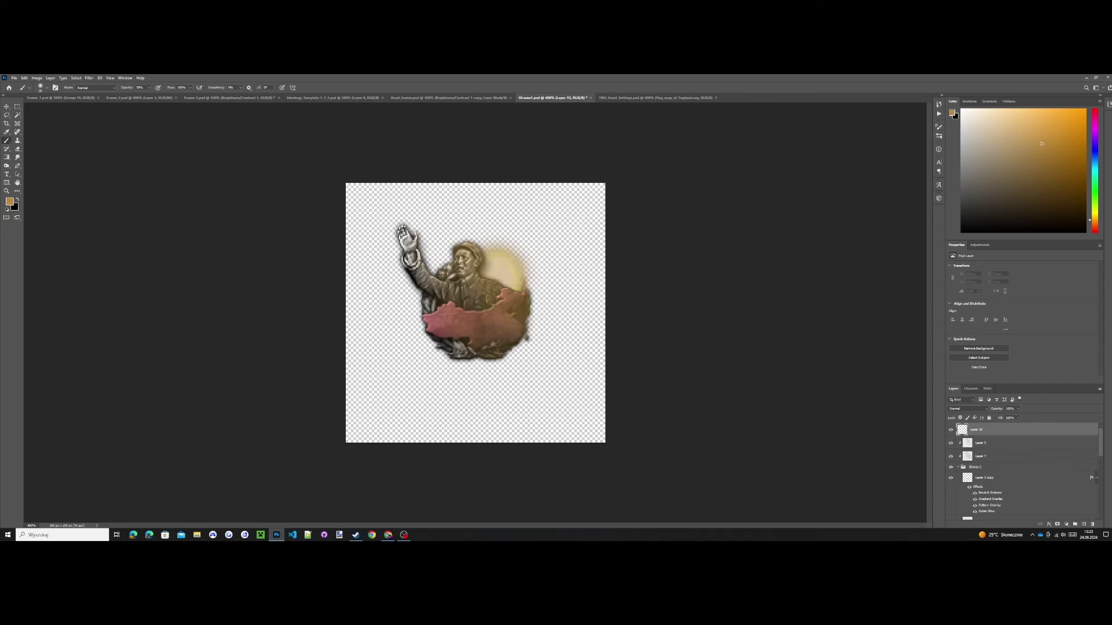
left_click(967, 409)
left_click(962, 445)
left_click(984, 443)
right_click(977, 445)
left_click(967, 409)
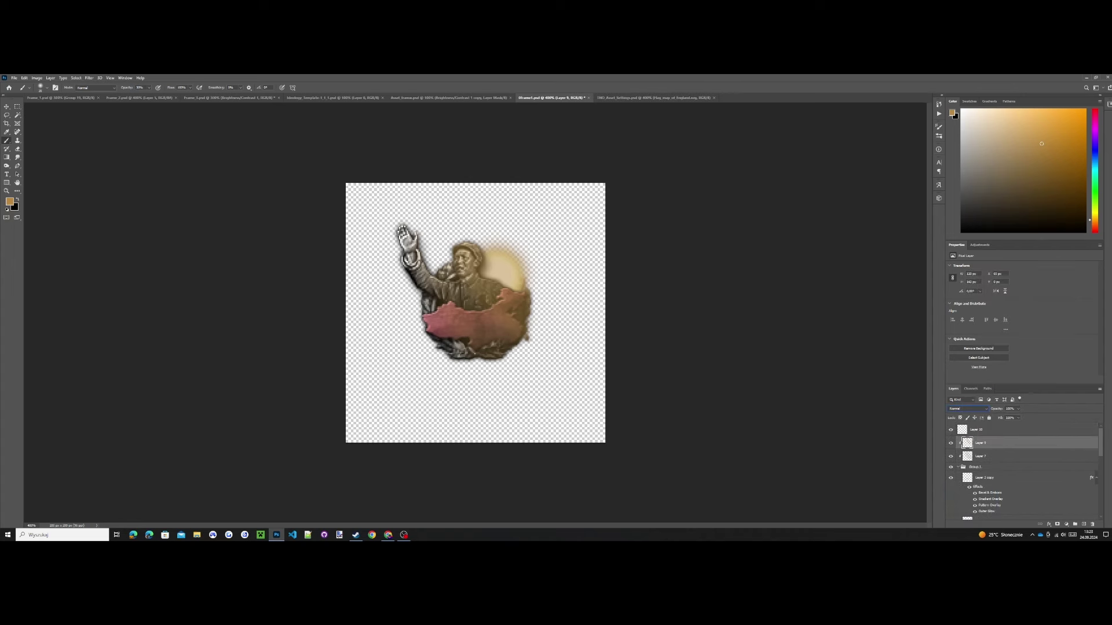
left_click(967, 409)
left_click(981, 456)
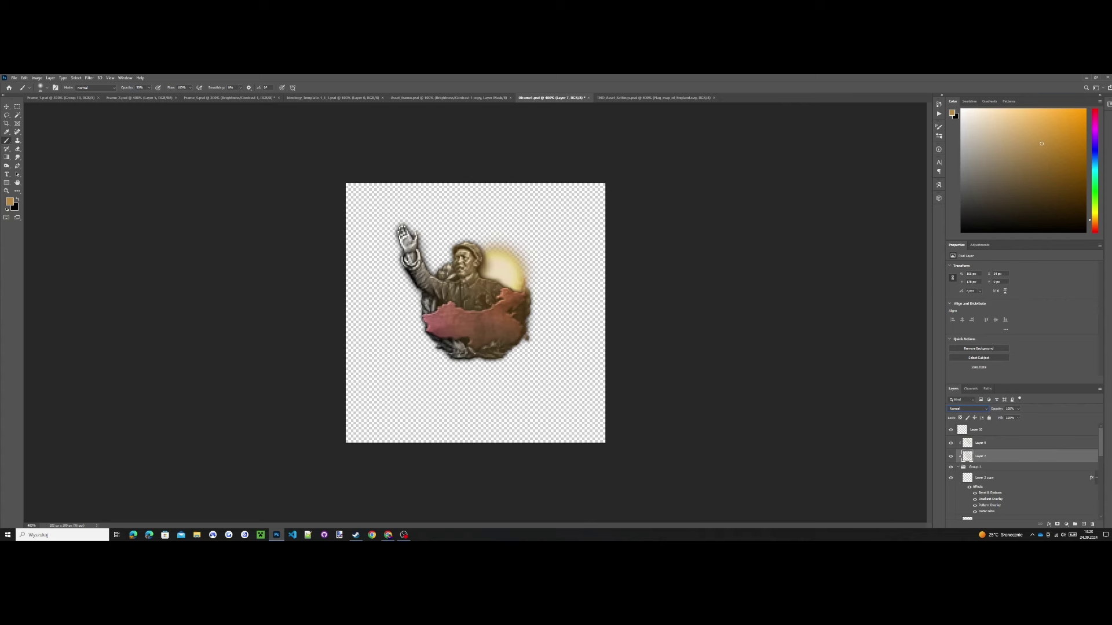
left_click(968, 408)
left_click(962, 444)
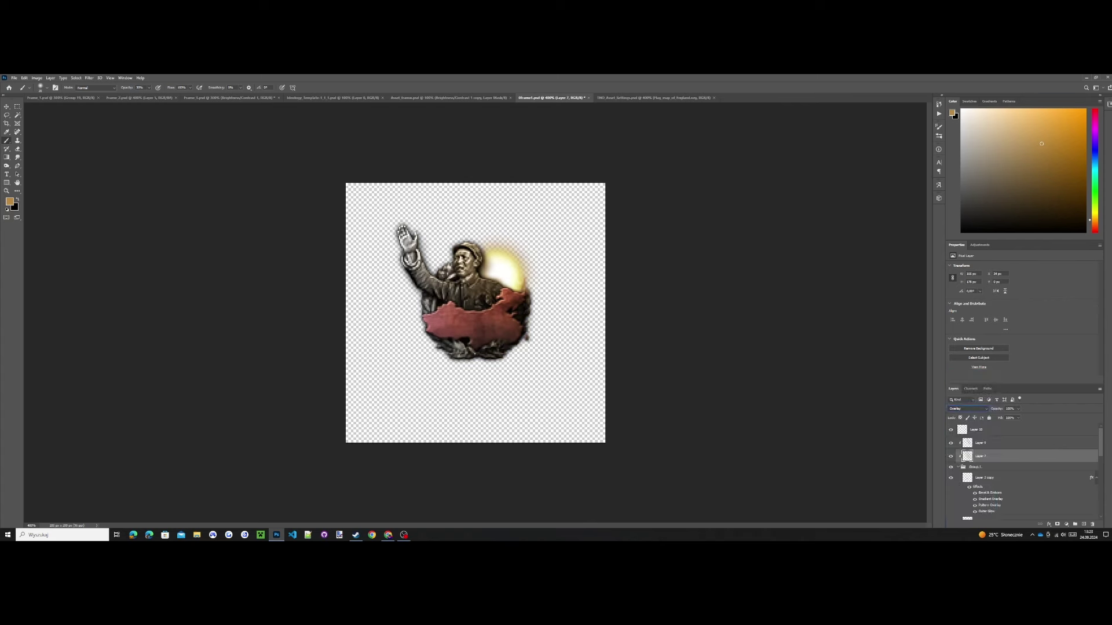
- Brush a soft orange glow around the sun on the topmost layer
left_click(984, 430)
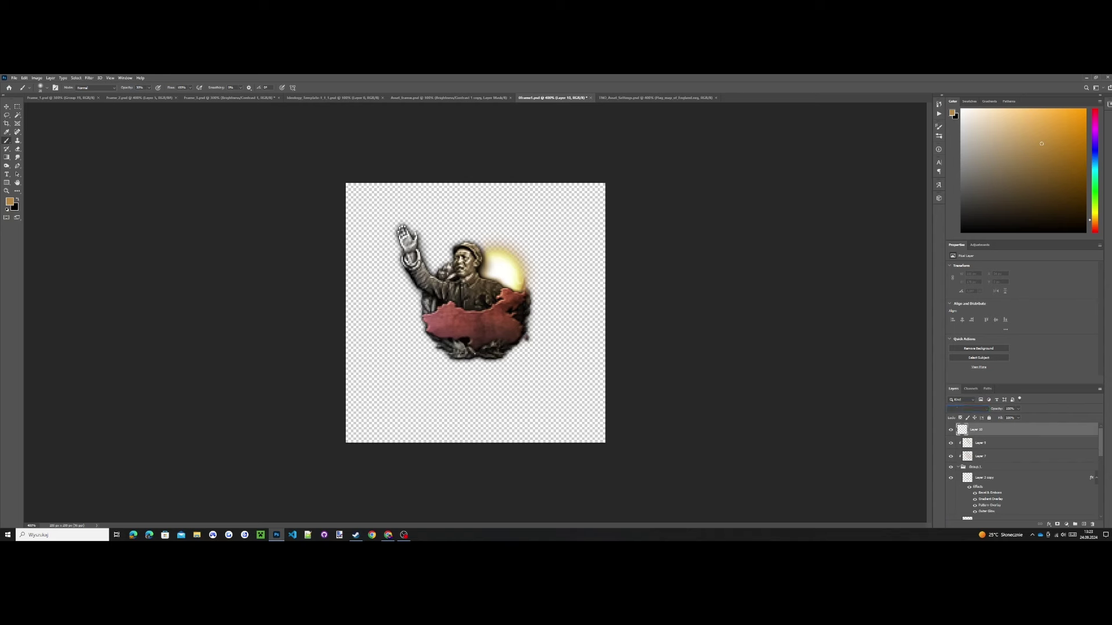
mouse_move(485, 239)
left_mouse_down()
mouse_move(542, 302)
mouse_move(530, 255)
mouse_move(494, 229)
left_mouse_up()
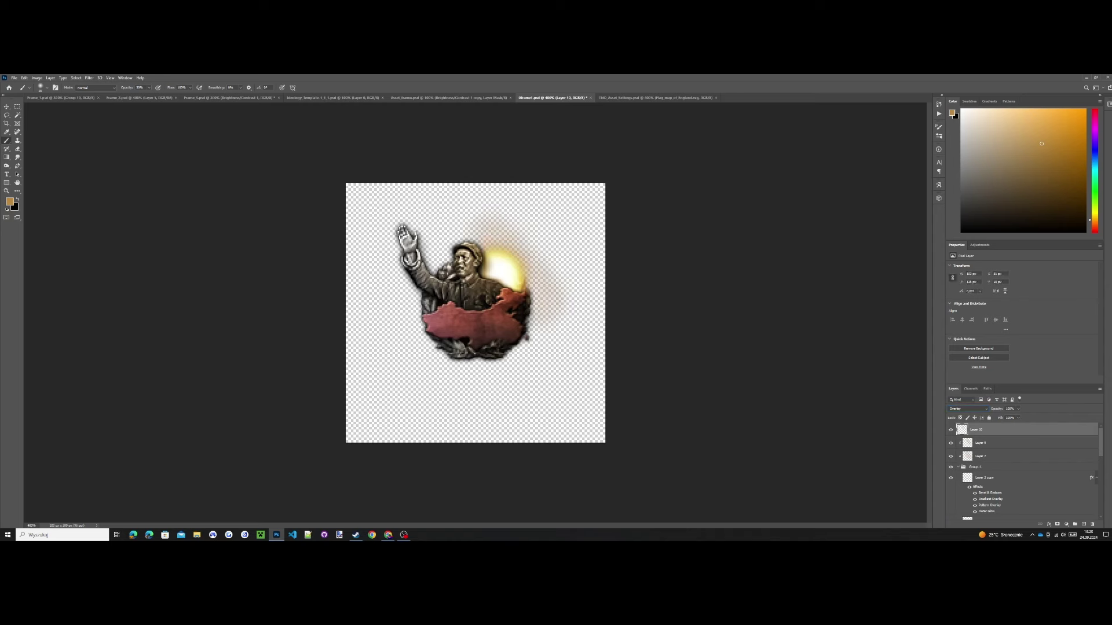
- Set the topmost glow layer's blending mode to Linear Dodge (Add) and clip the layer to the icon group
left_click(967, 409)
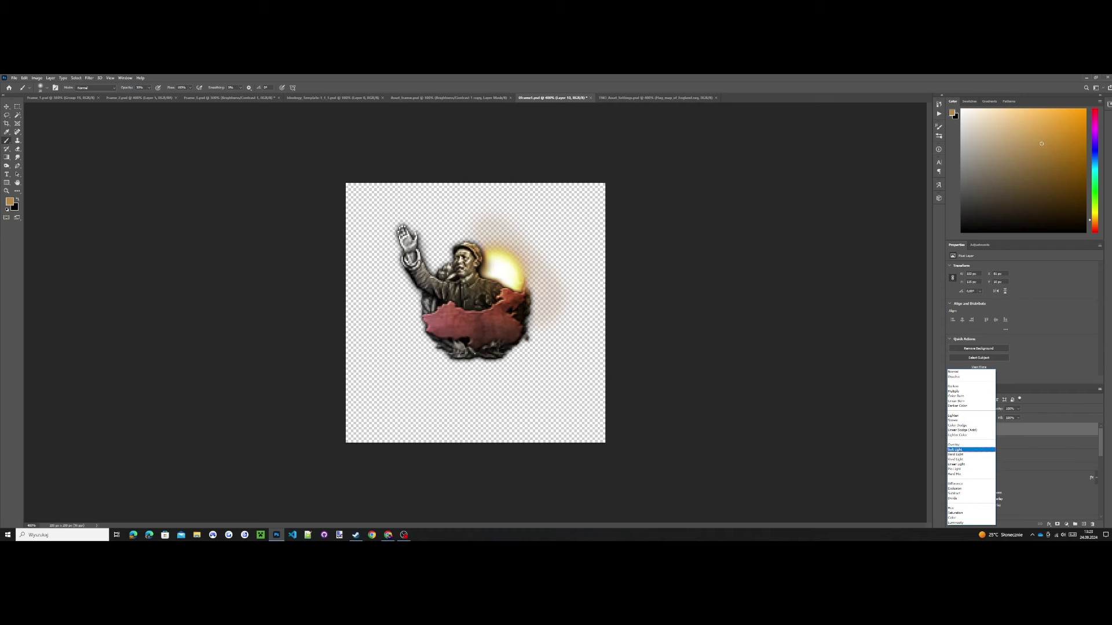
key("Up")
key("Up")
key("Up")
key("Up")
key("Up")
key("Up")
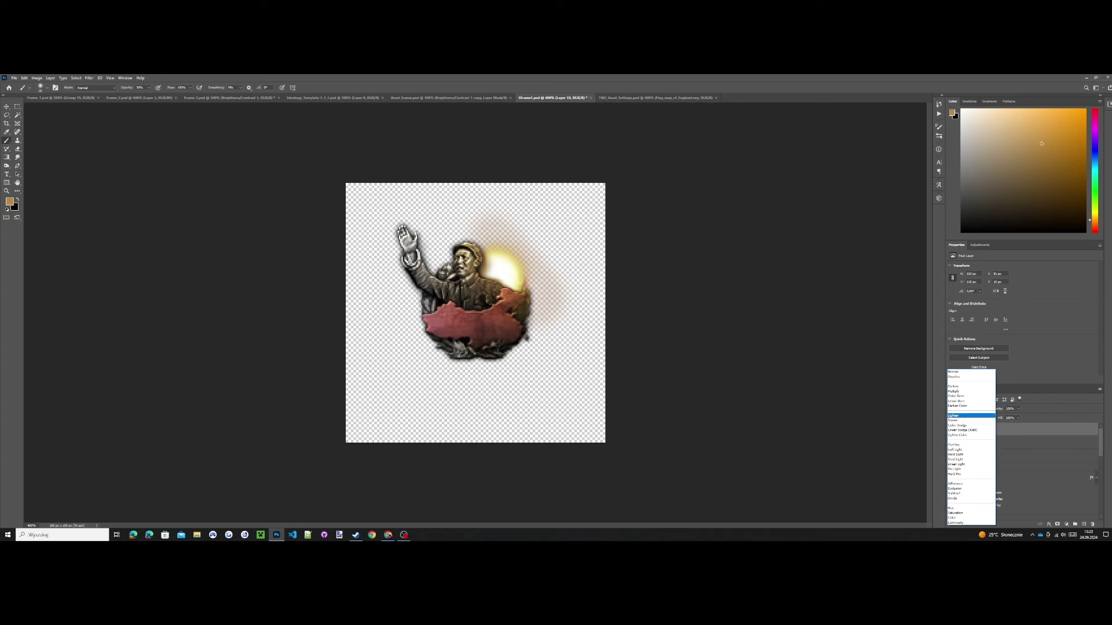
key("Up")
key("Down")
key("Down")
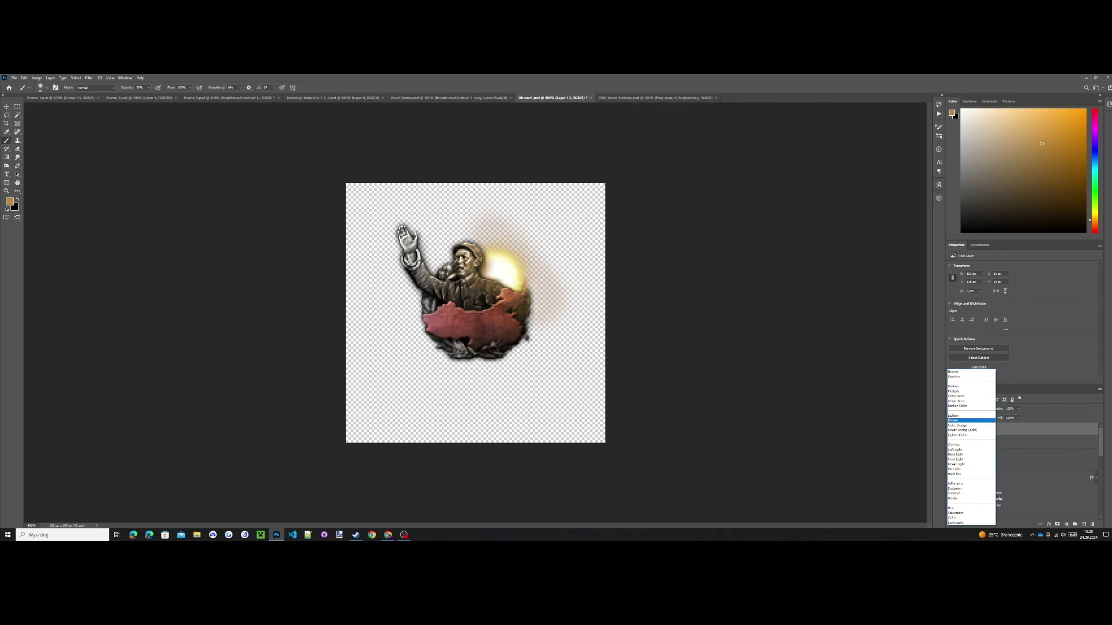
key("Down")
key("Down")
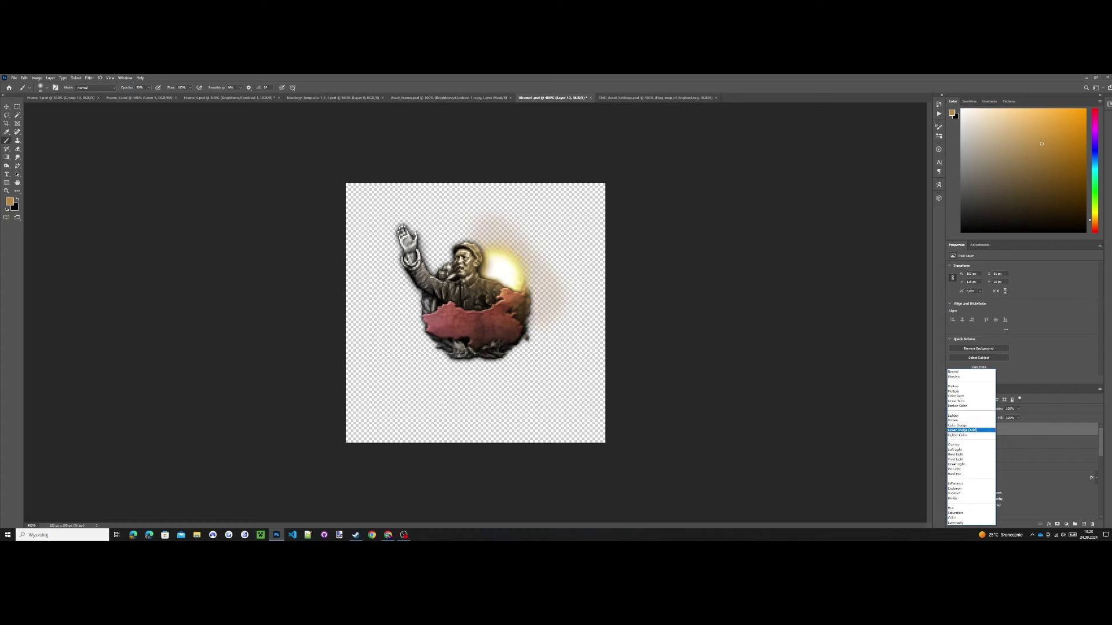
key("Return")
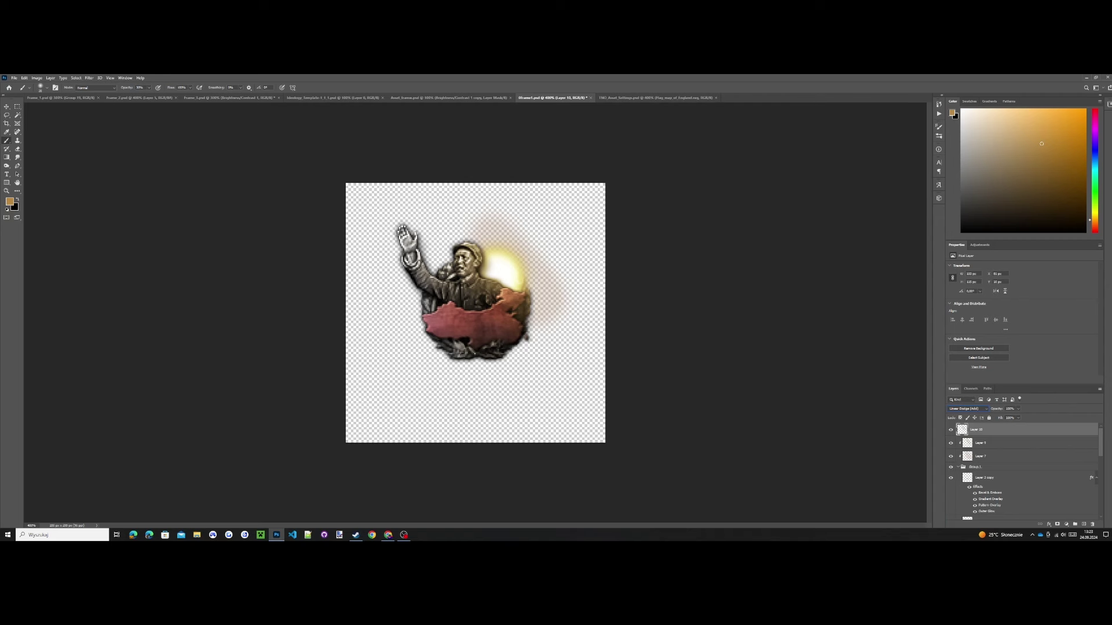
right_click(976, 431)
left_click(1019, 280)
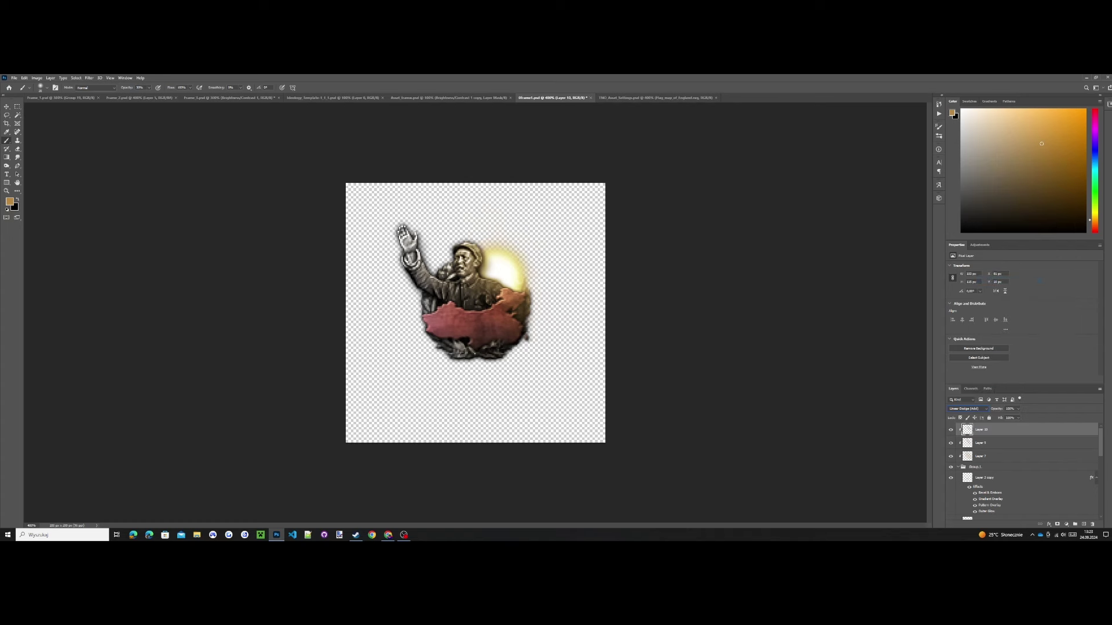
- Enlarge the three clipped glow layers together and shift them slightly up over the icon
left_click(985, 443, "ctrl")
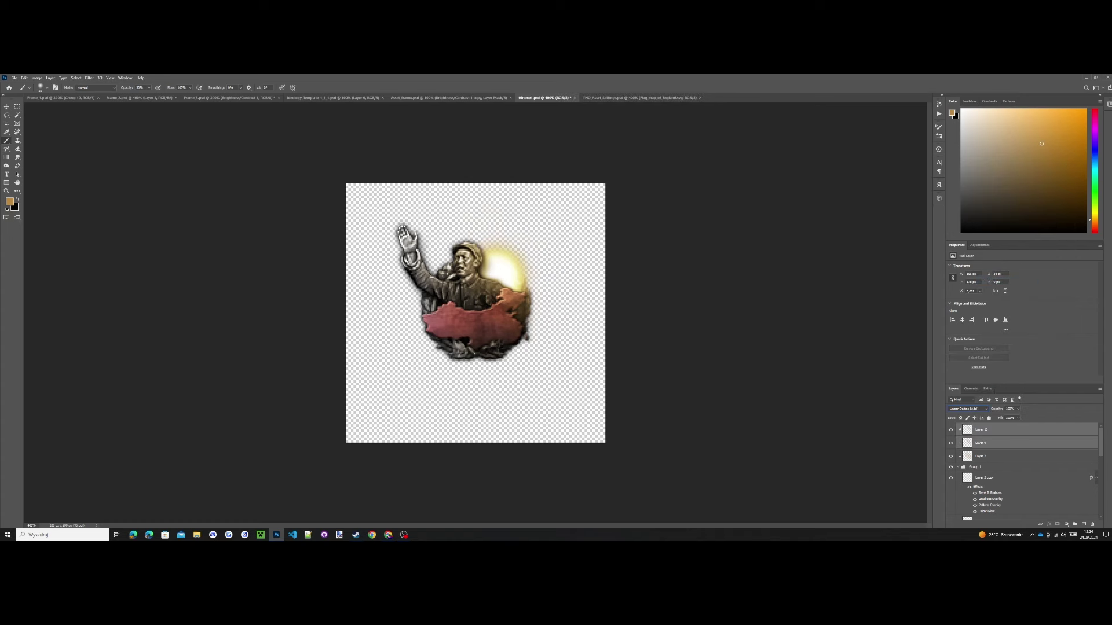
left_click(984, 456, "ctrl")
key("ctrl+t")
left_click_drag(389, 414, 346, 461)
left_click_drag(465, 409, 471, 399)
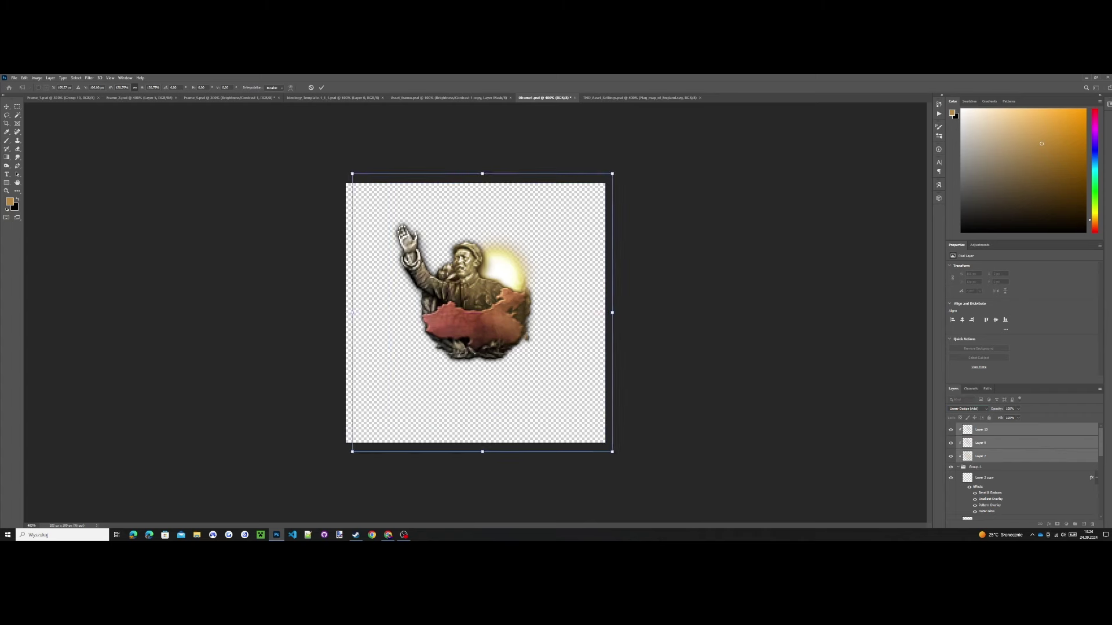
key("Return")
key("b")
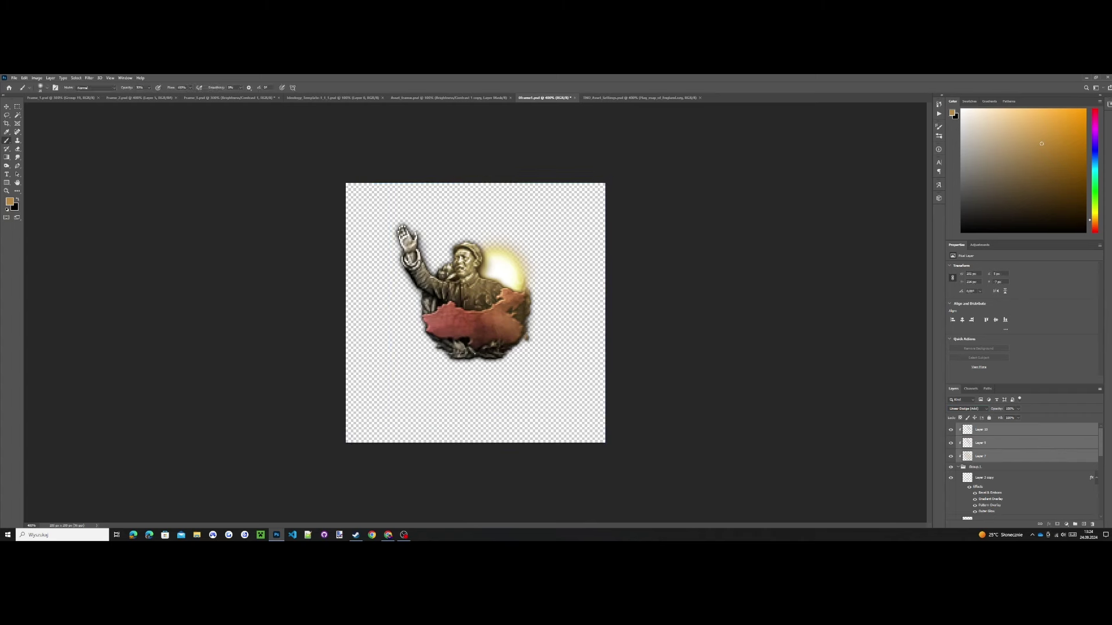
- Lower the opacity of the clipped glow layers, setting the topmost one to 70%
left_click(984, 456)
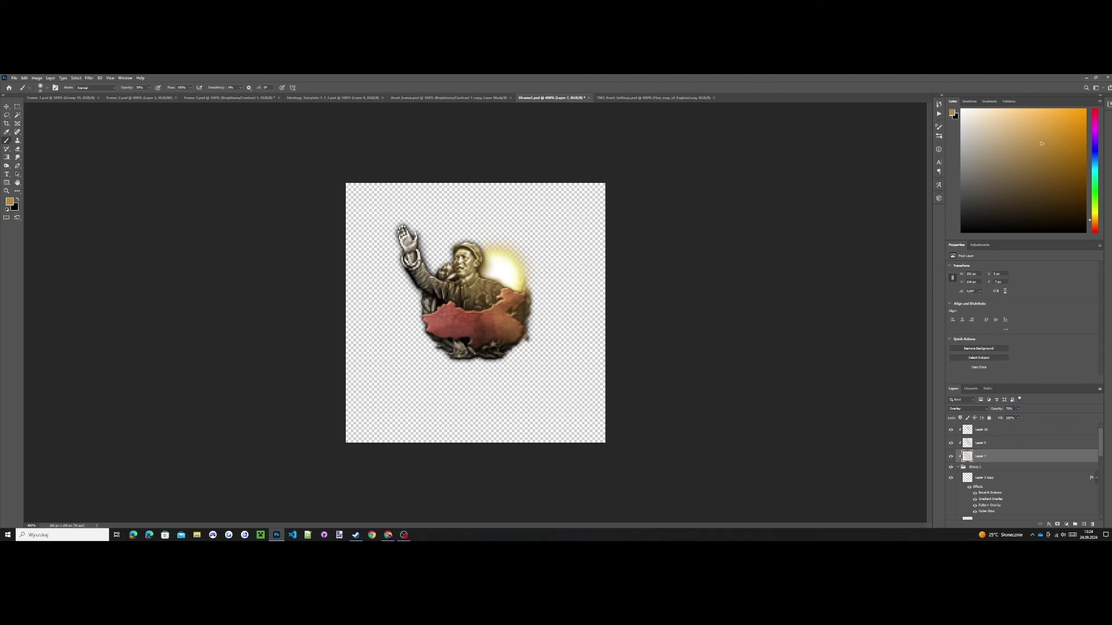
left_click(963, 444)
left_click(964, 430)
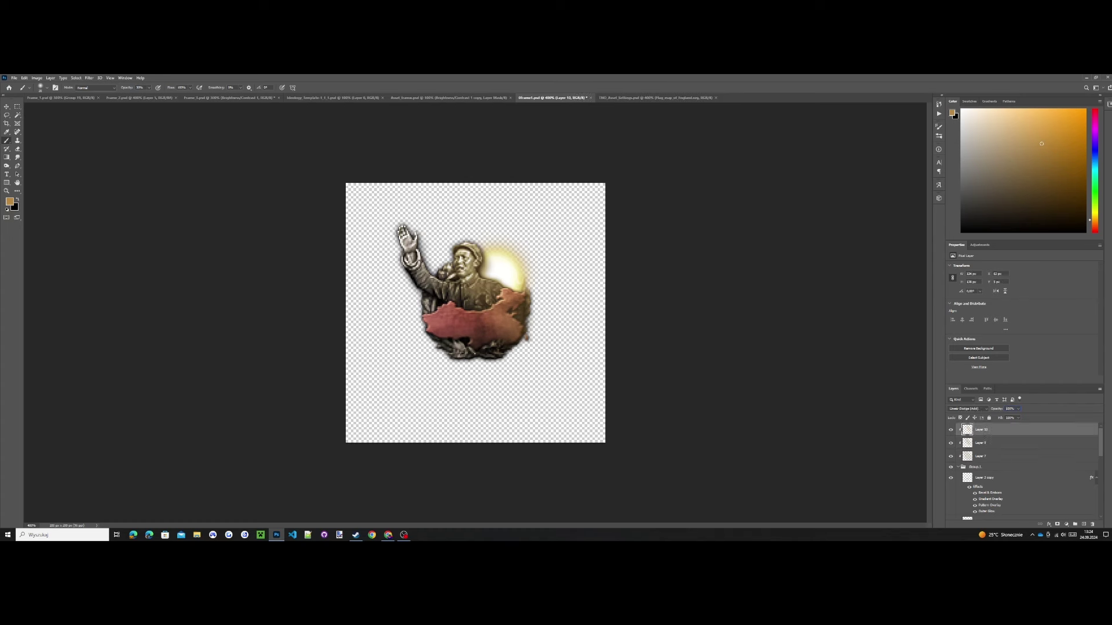
type("70")
key("Return")
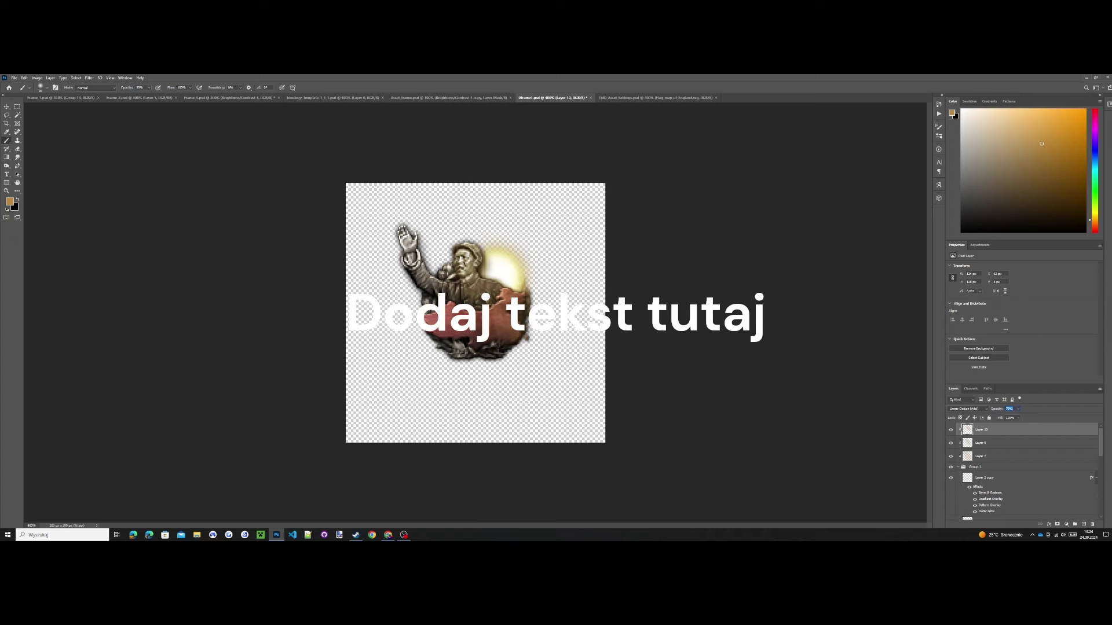
- Add a Color Lookup adjustment layer at 34% opacity and load the LateSunset.3DL LUT
left_click(1065, 524)
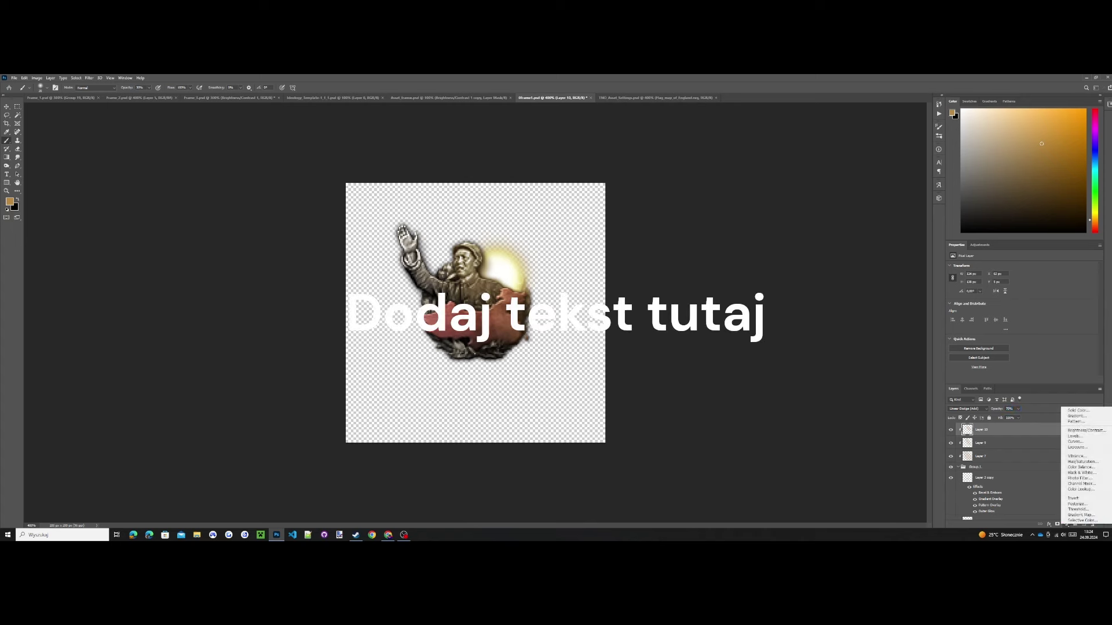
left_click(1081, 490)
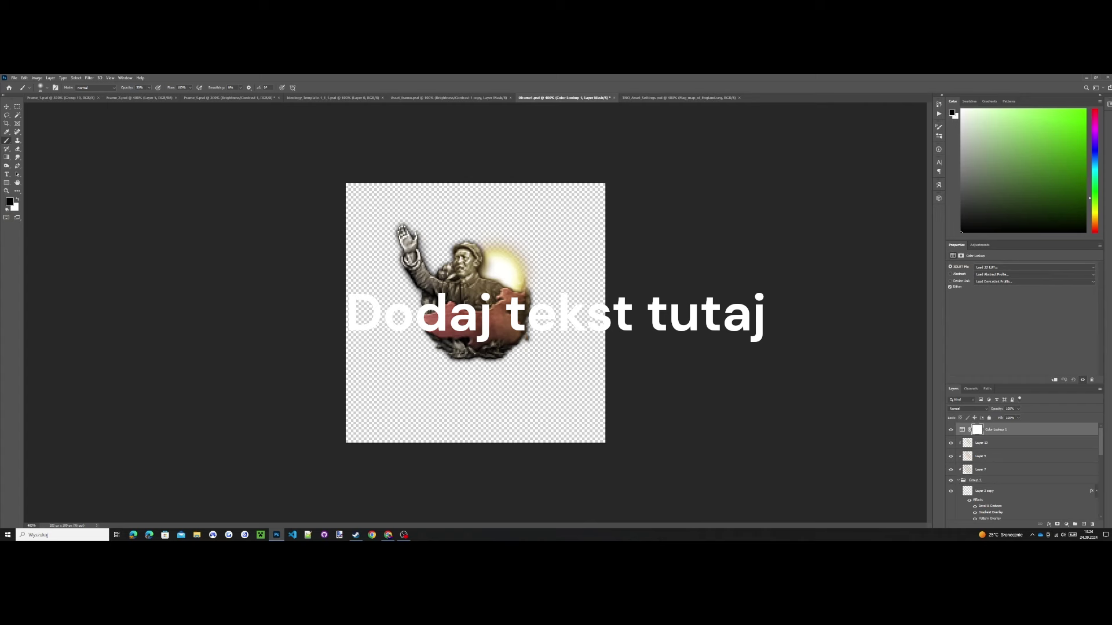
left_click(1010, 409)
type("34")
left_click(1034, 267)
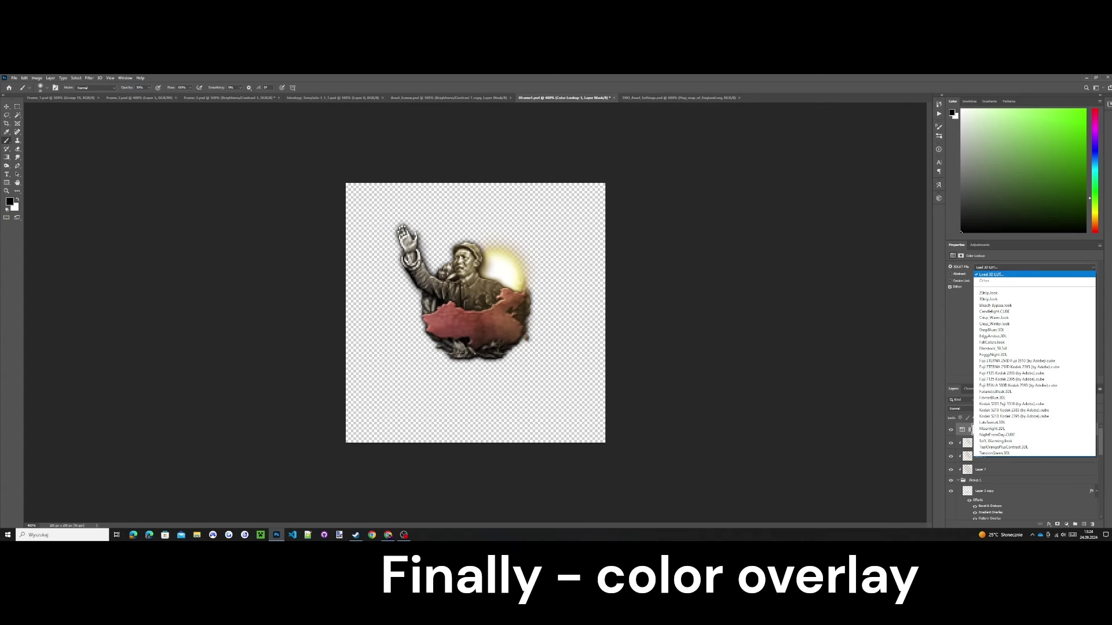
left_click(1033, 419)
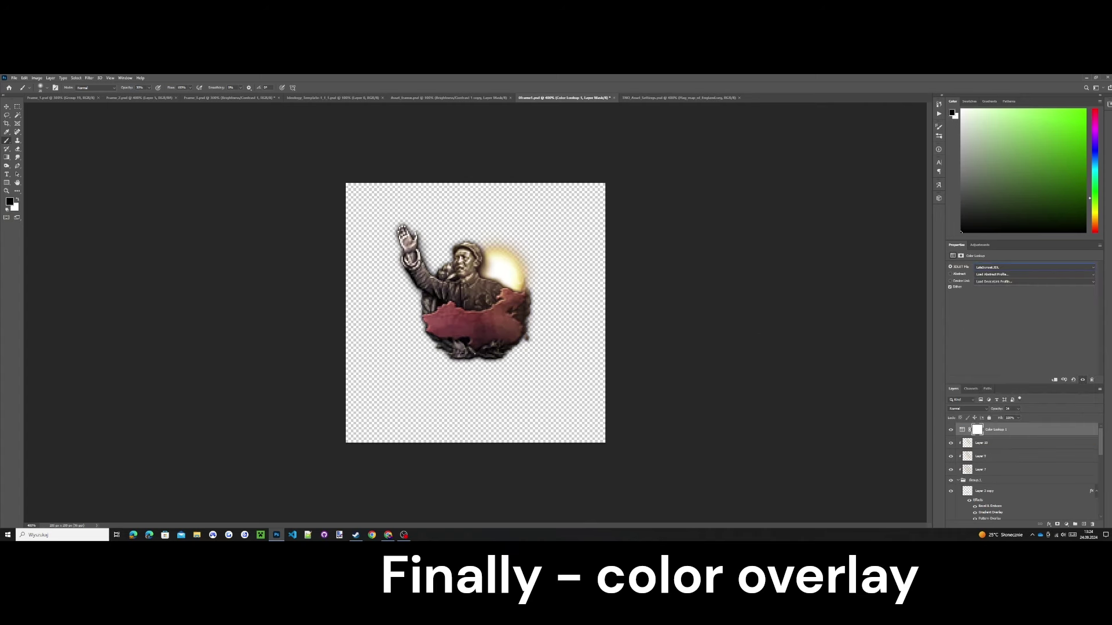
- Add a second Color Lookup adjustment layer at reduced opacity using the EdgyAmber.3DL LUT
left_click(1065, 524)
left_click(1081, 490)
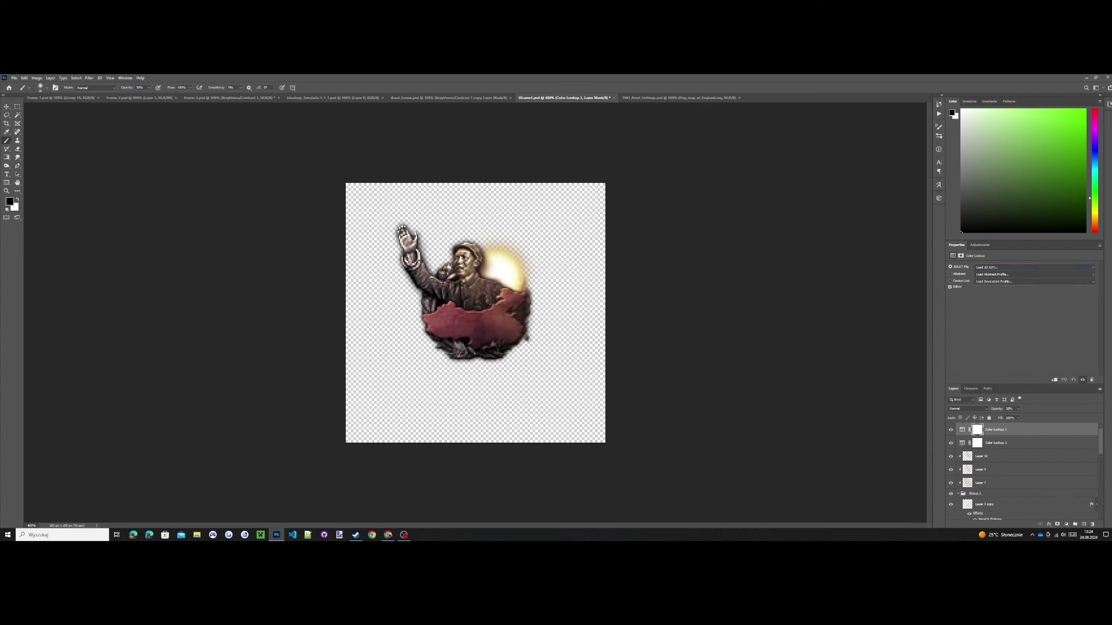
left_click(1034, 267)
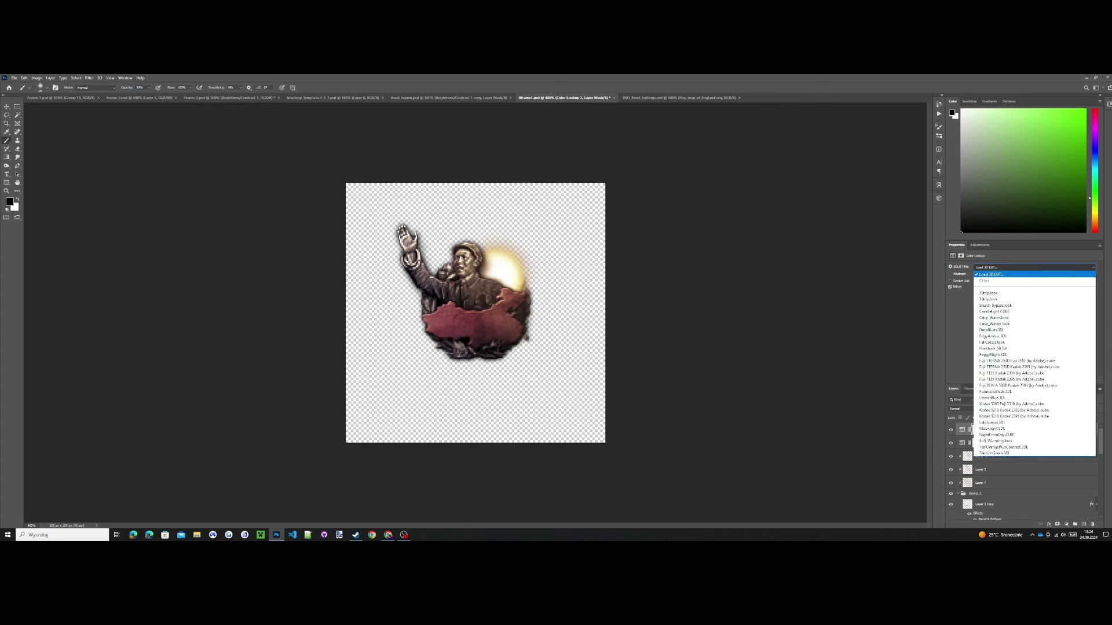
key("Up")
key("Up")
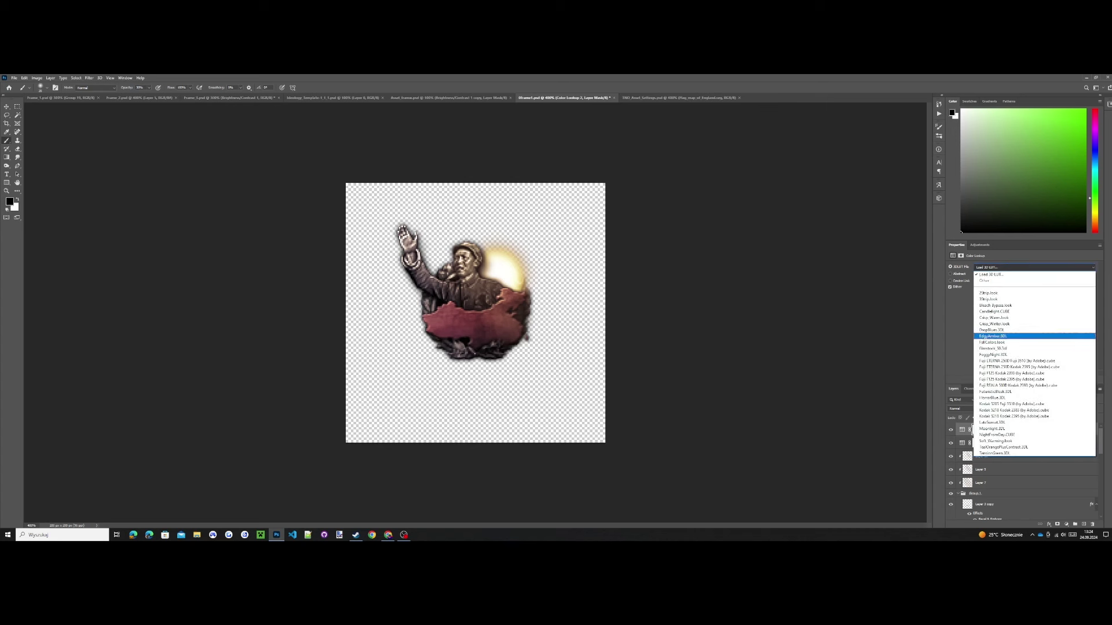
key("Return")
- Add a Hue/Saturation adjustment layer on top and reduce the saturation of the whole icon
left_click(1066, 524)
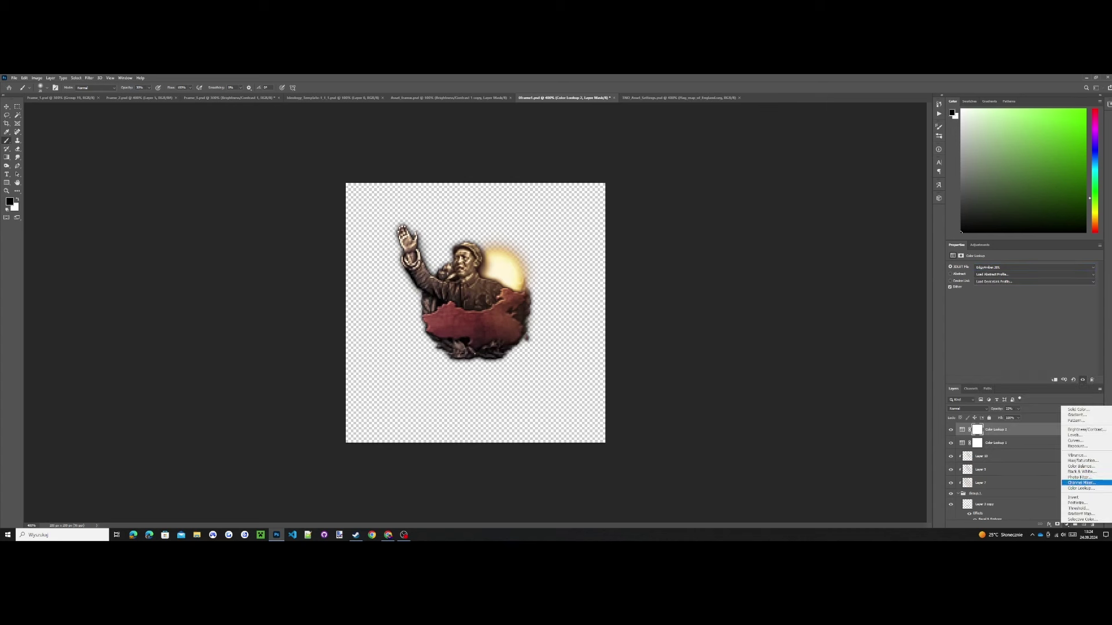
left_click(1082, 461)
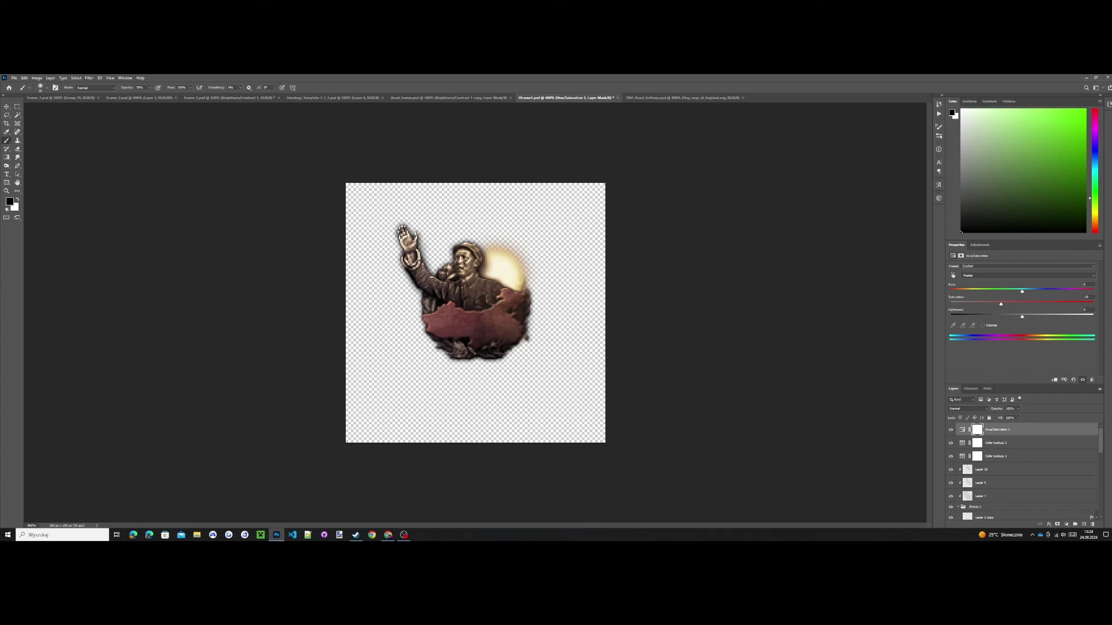
- Examine the finished icon at small and enlarged zoom levels and look through its layer stack
key("z")
right_click(474, 272)
left_click(489, 292)
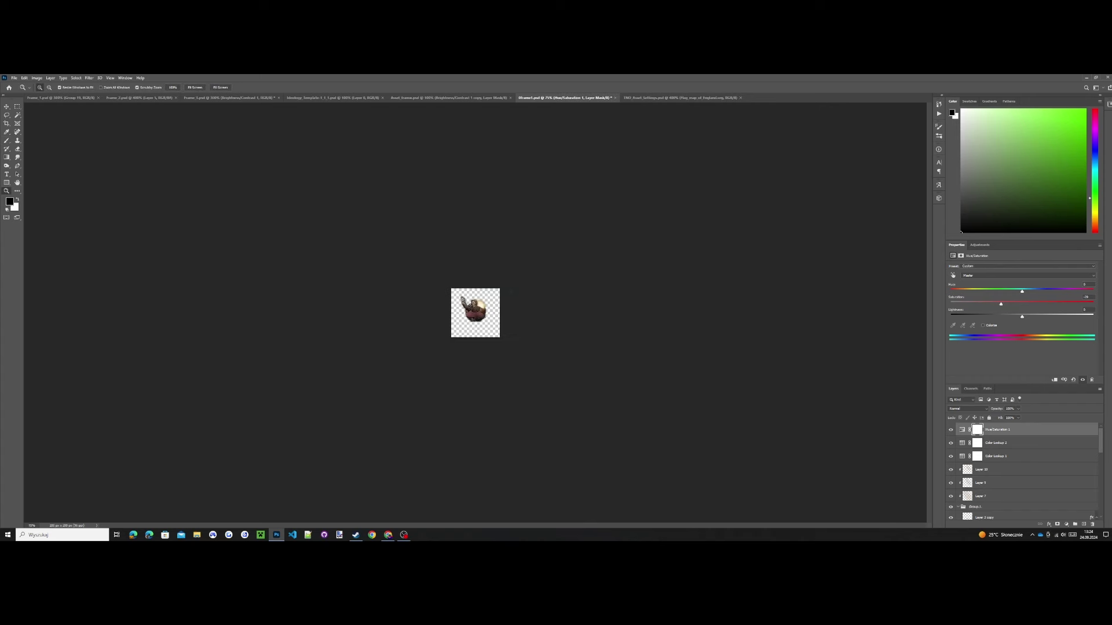
key("ctrl+plus")
key("ctrl+plus")
key("ctrl+plus")
scroll(1022, 474, "down", 9)
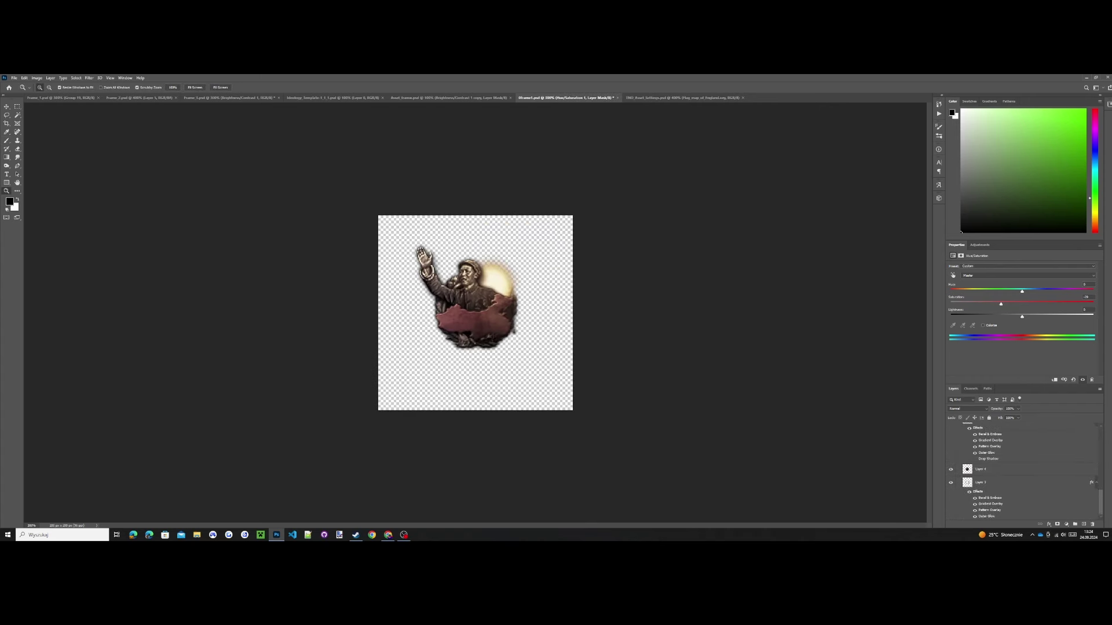
key("ctrl+plus")
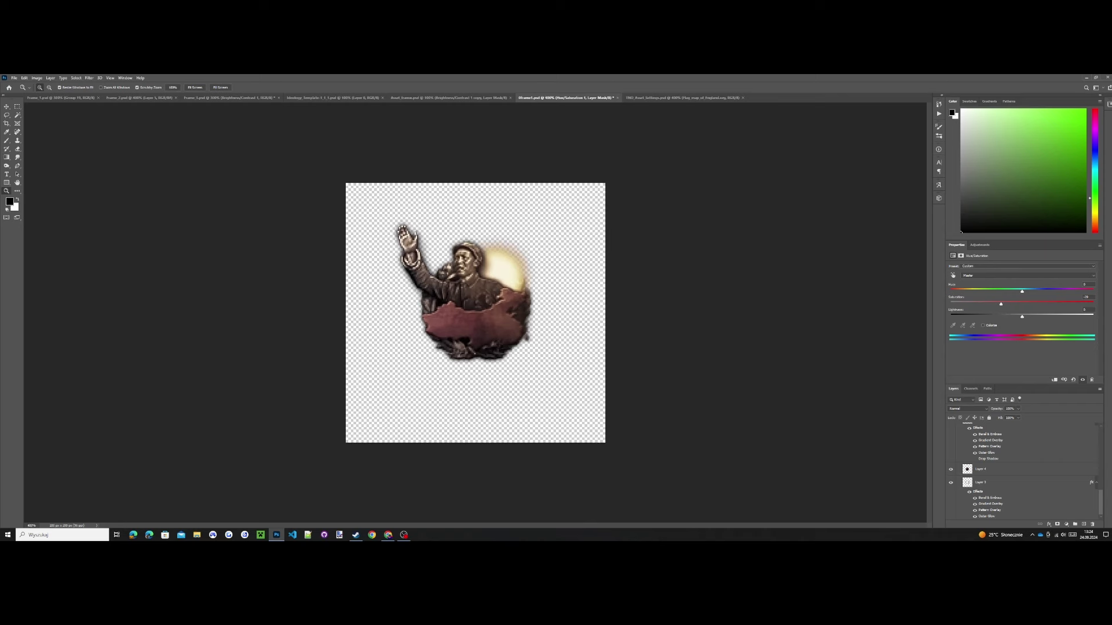
scroll(1022, 472, "up", 6)
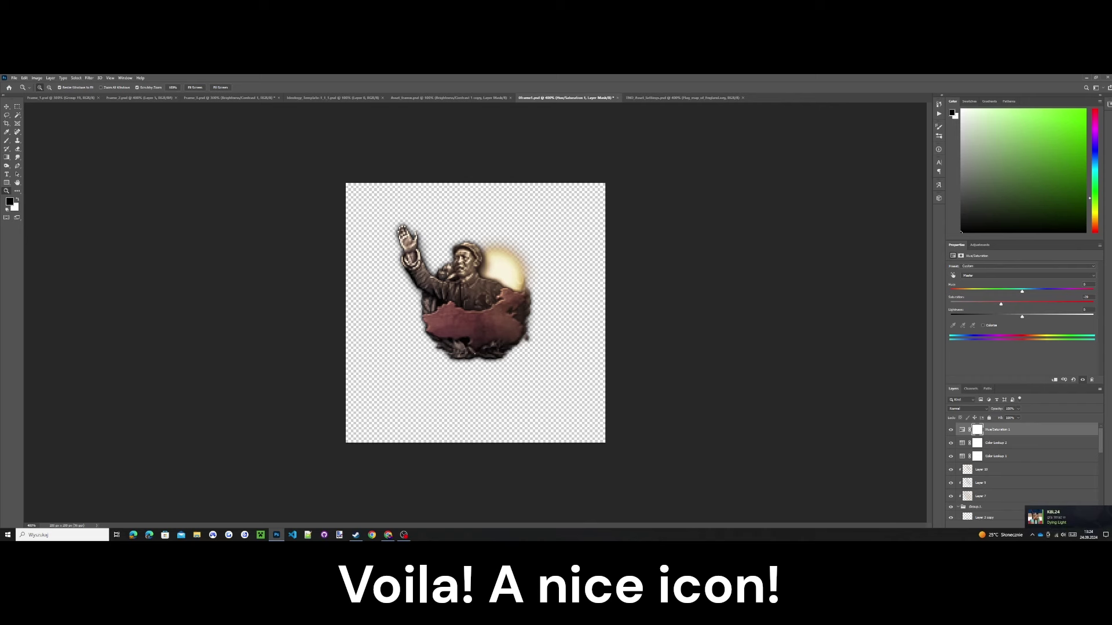
key("b")
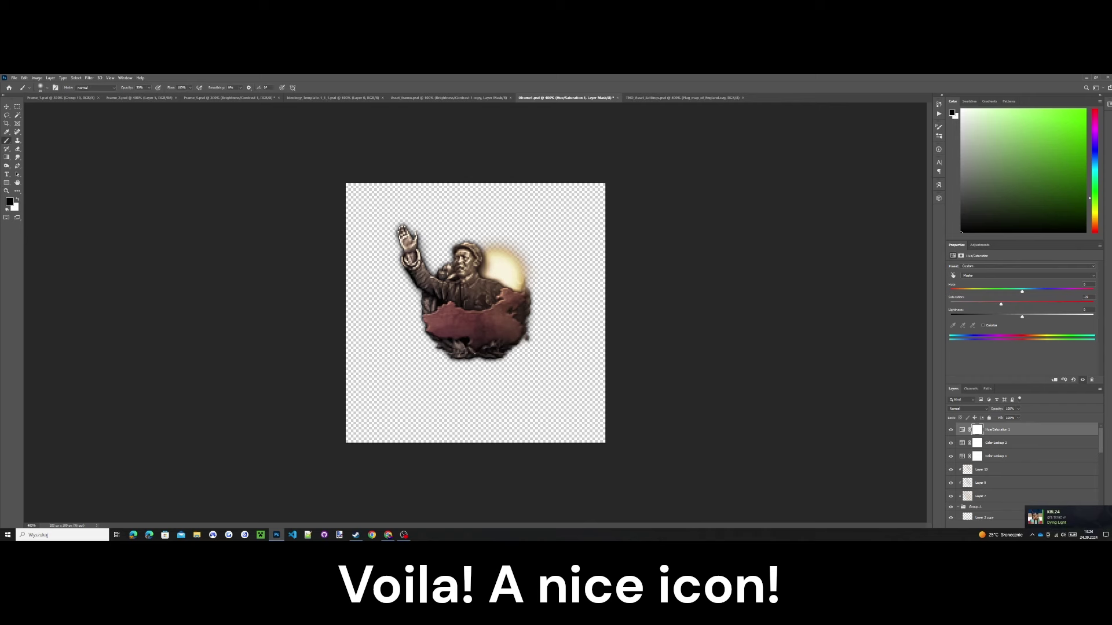
- Start saving the finished icon with Save As
left_click(14, 78)
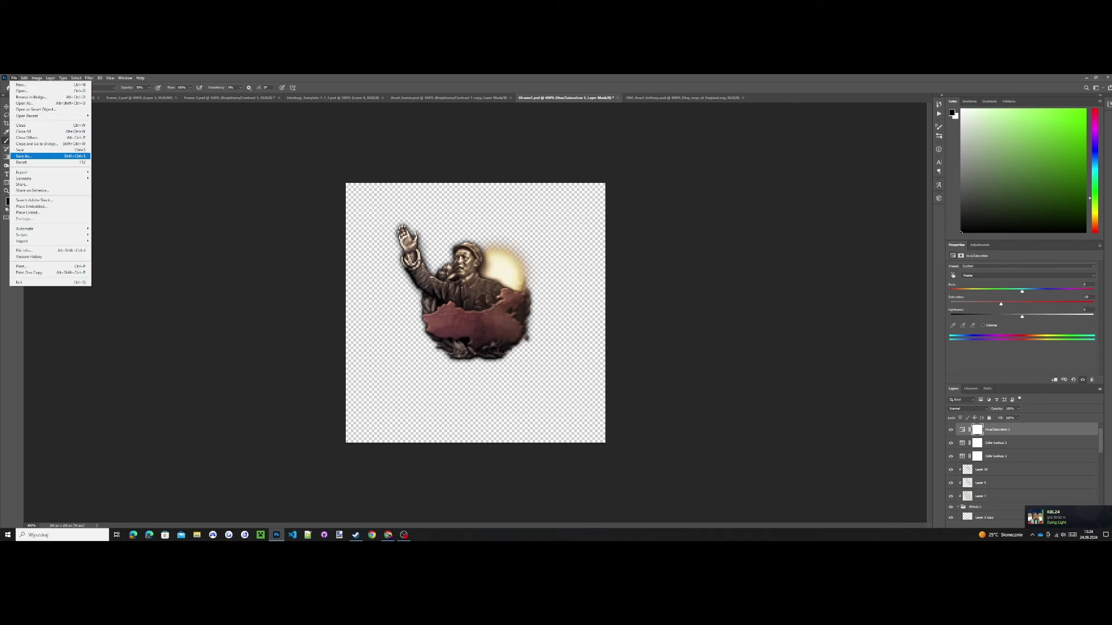